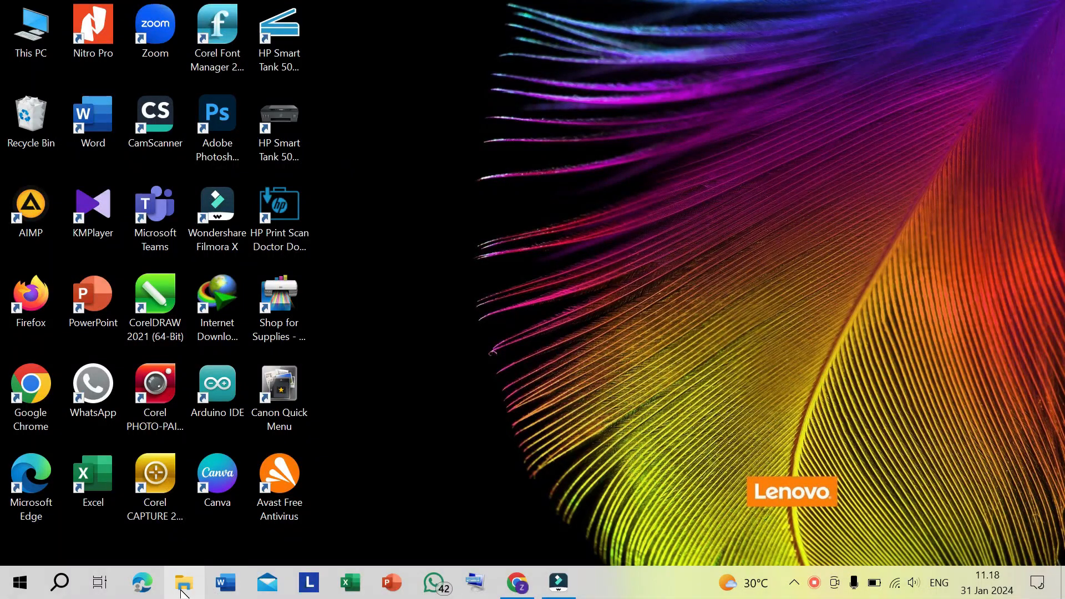
- Open the X-5 Word document from its subfolder in Belajar Praktek Informatika, under SMAN 1 Banda Aceh on drive D
left_click(183, 592)
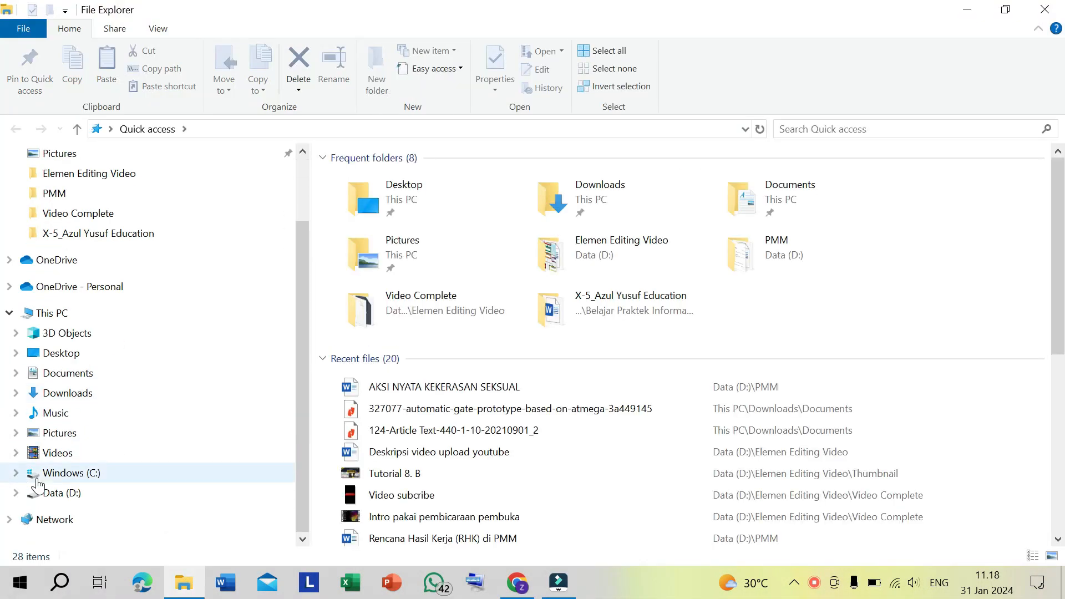
left_click(15, 492)
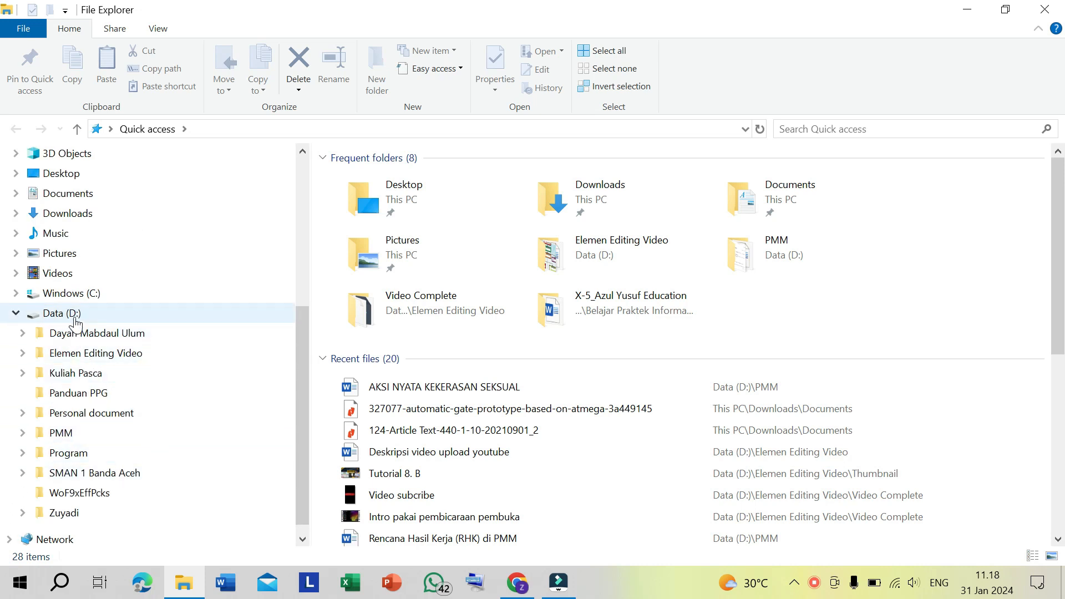
left_click(22, 473)
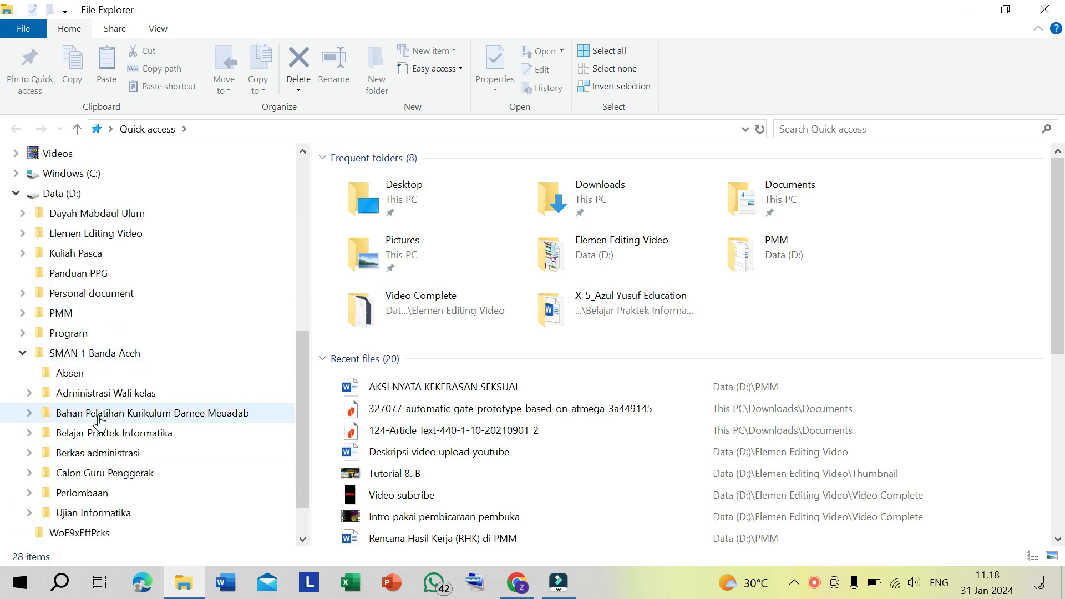
left_click(95, 433)
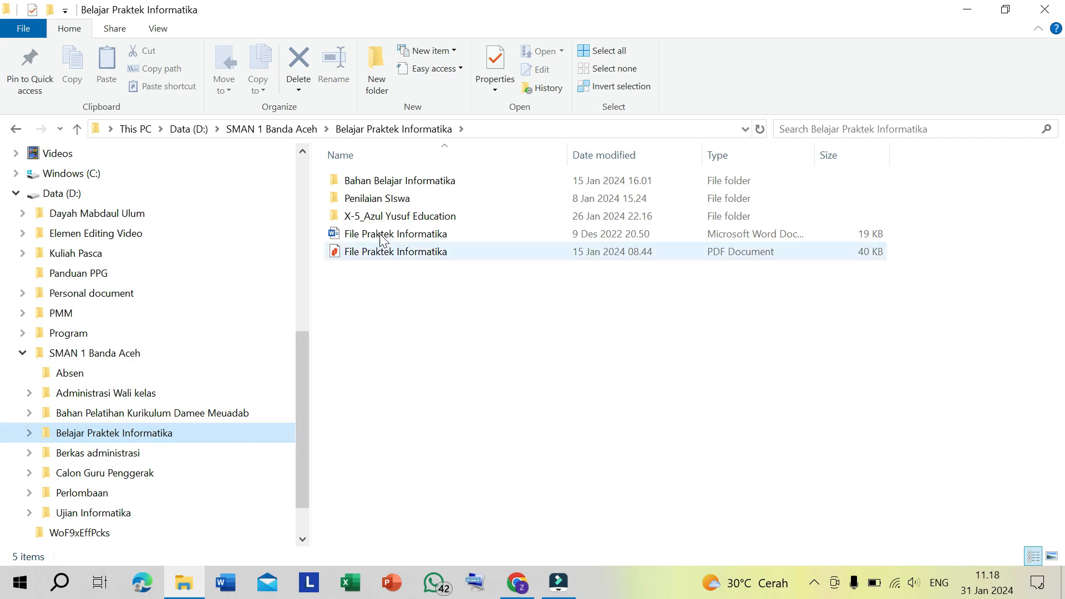
double_click(394, 216)
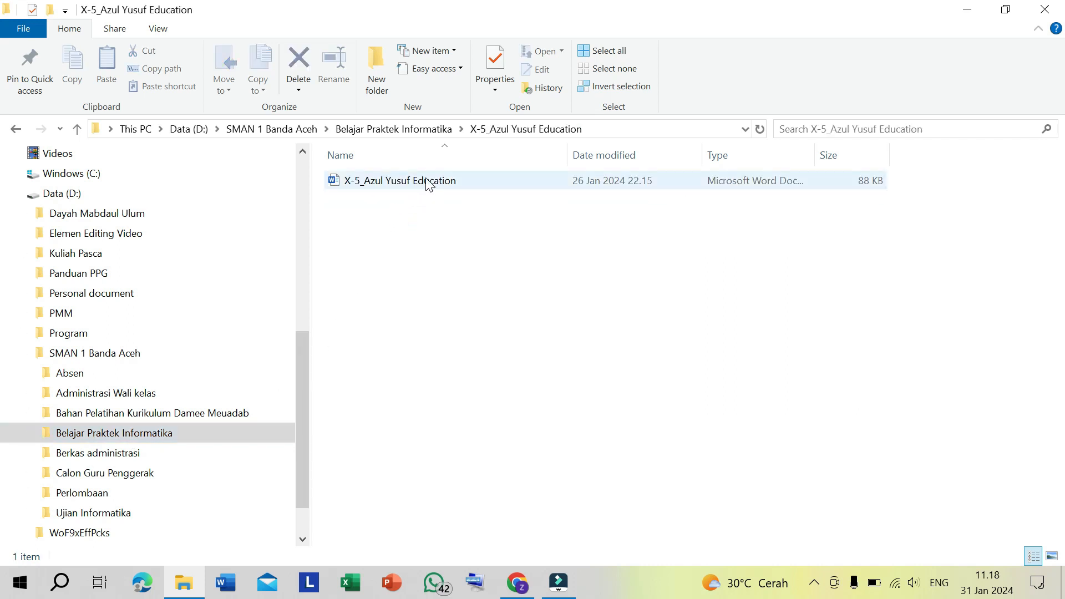
double_click(428, 182)
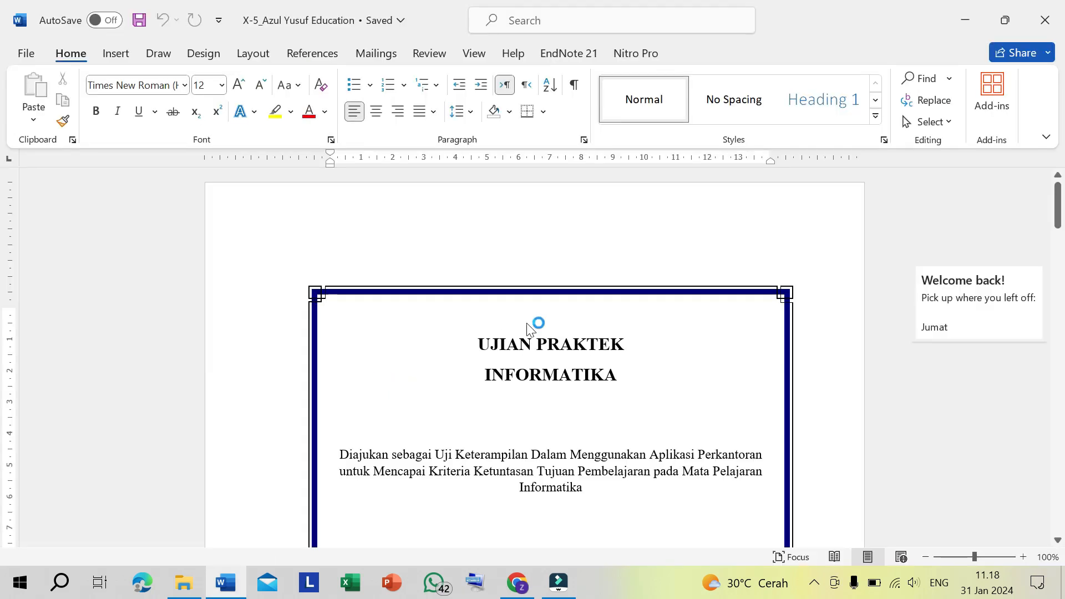
- Make the BAB I and PENDAHULUAN heading lines bold
scroll(534, 355, "down", 10)
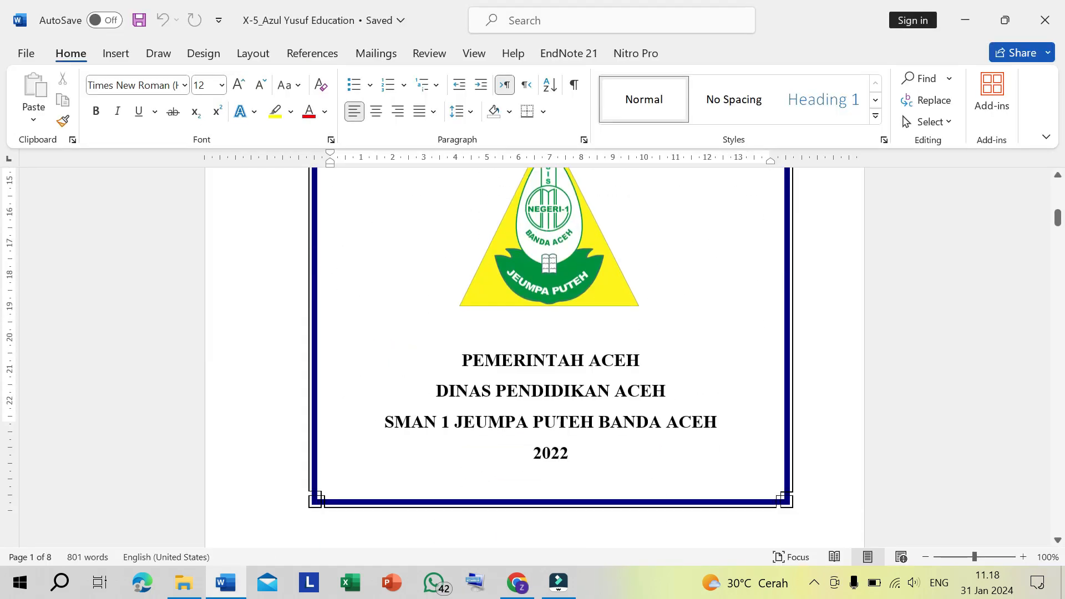
scroll(844, 304, "down", 20)
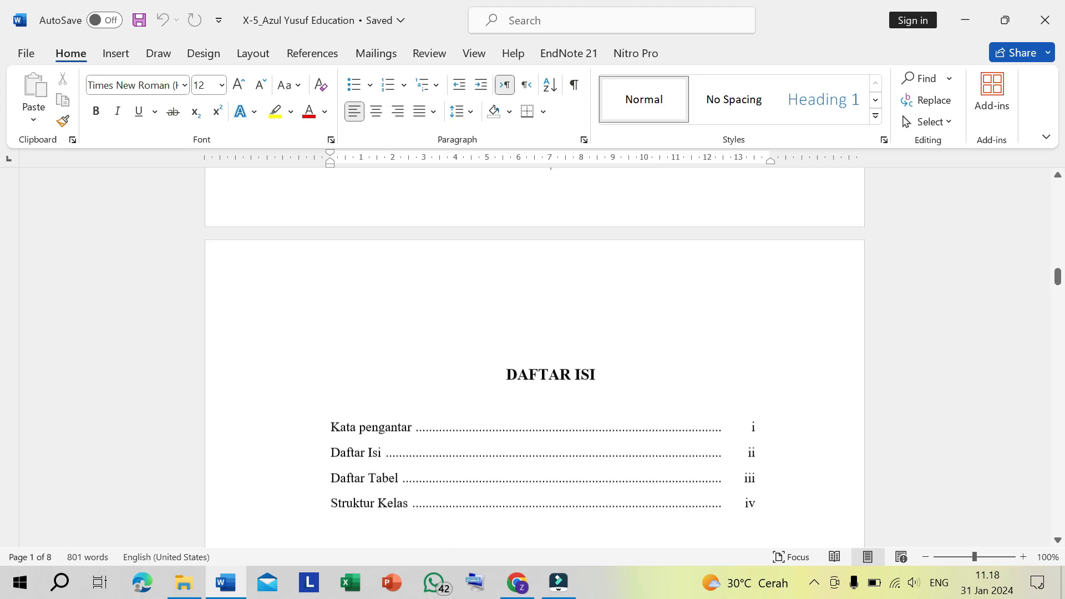
scroll(534, 355, "down", 15)
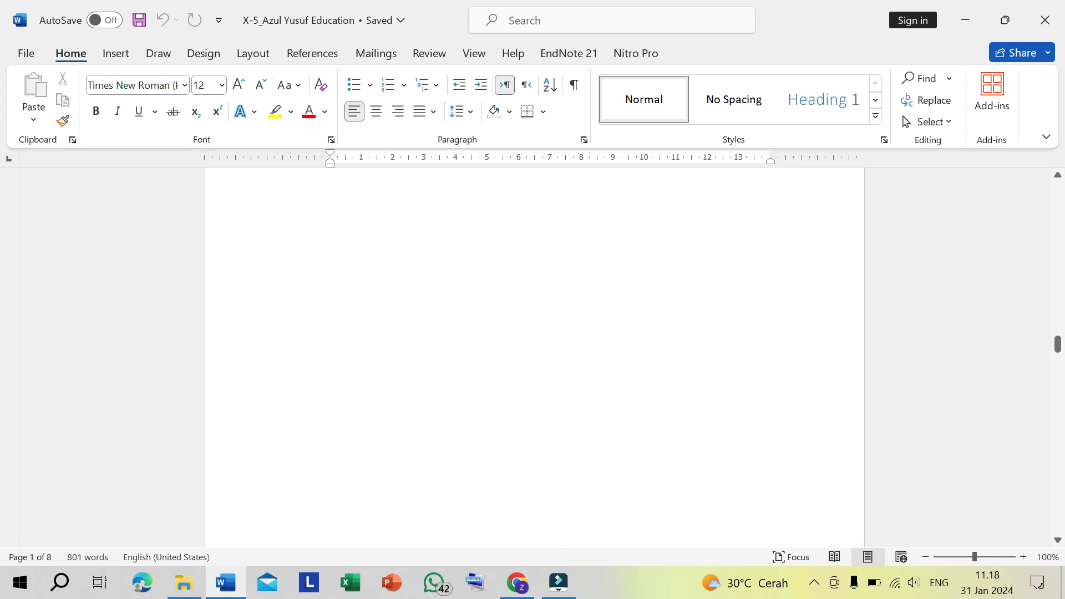
scroll(847, 305, "down", 5)
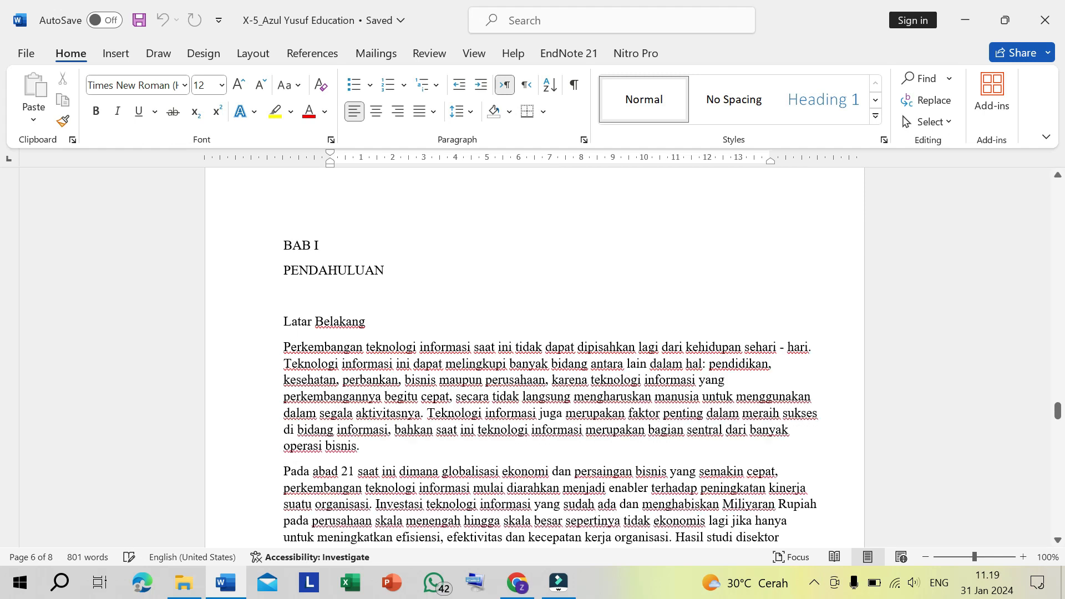
left_click(279, 244)
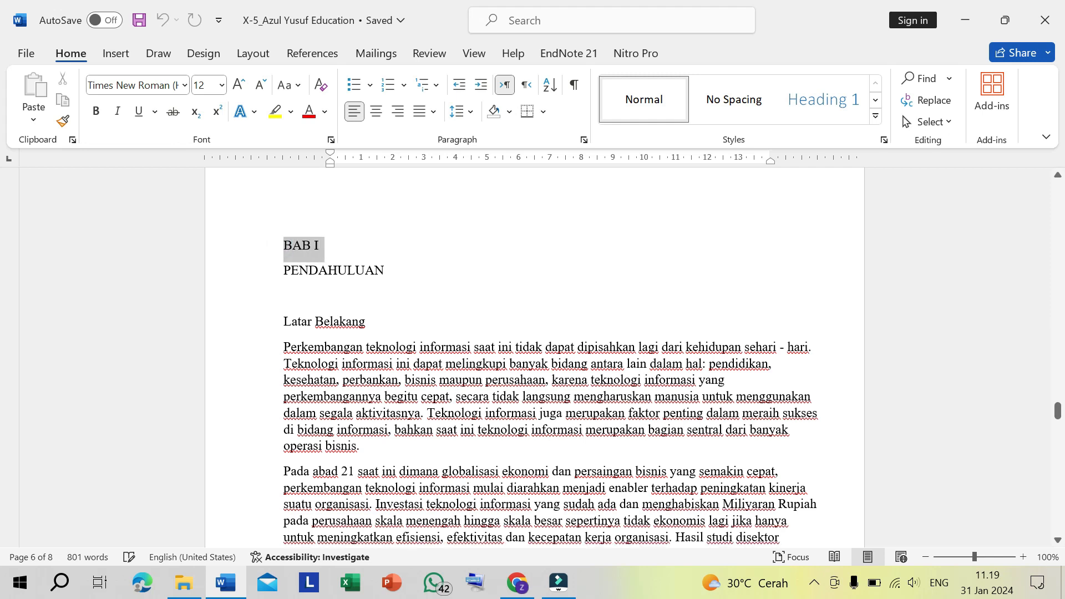
key("shift+Down")
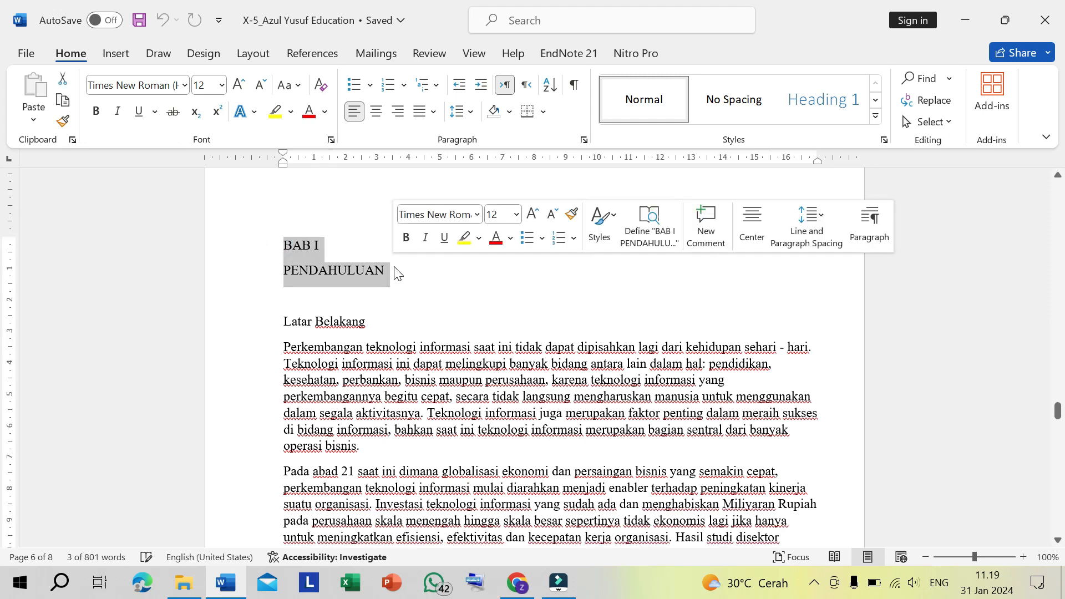
left_click(327, 267)
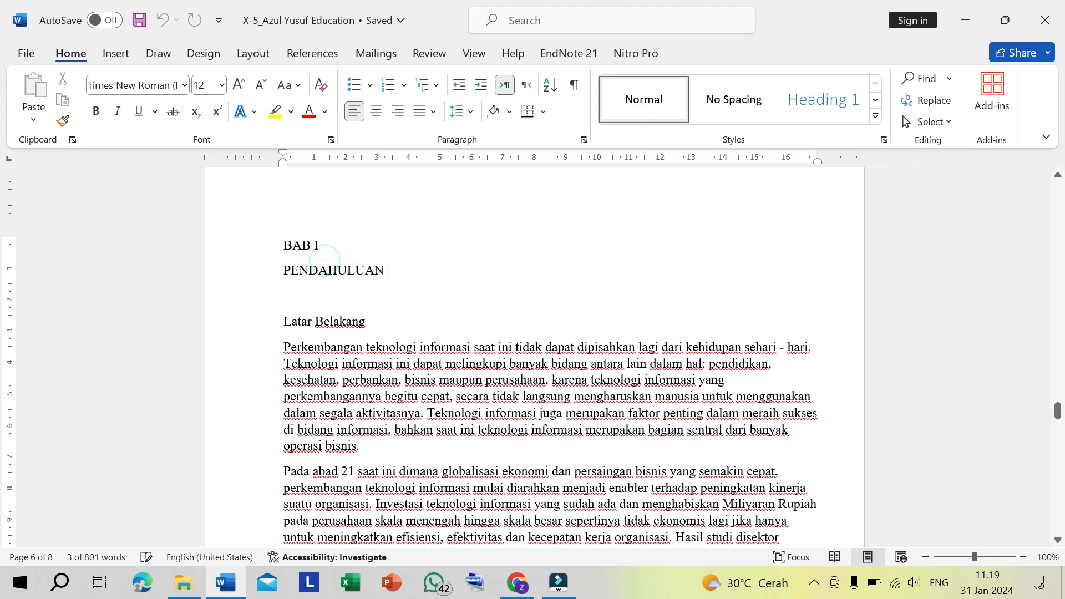
left_click(279, 244)
key("shift+Down")
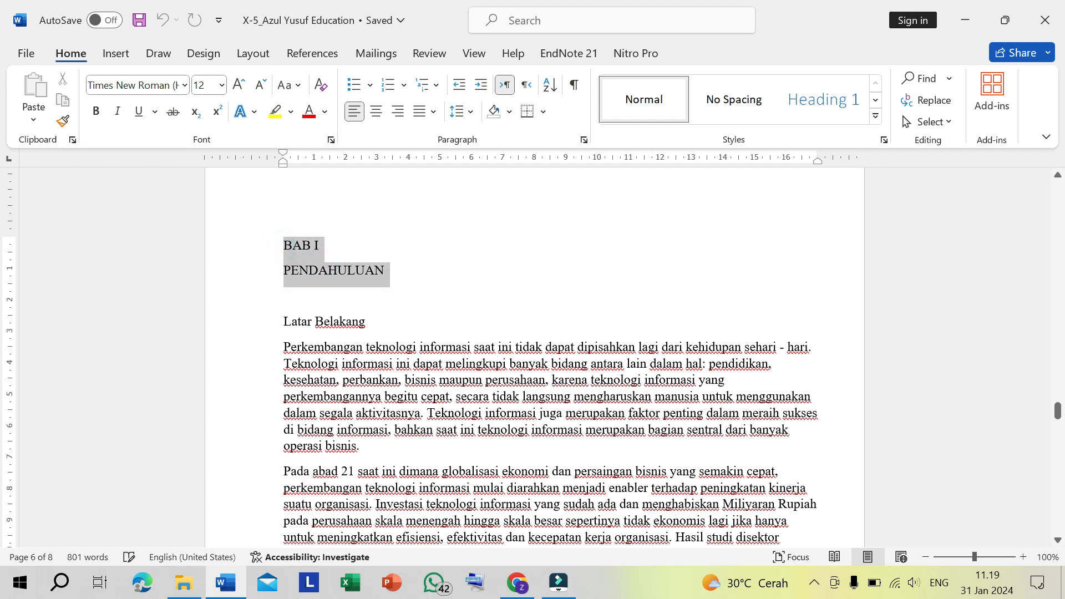
left_click(97, 118)
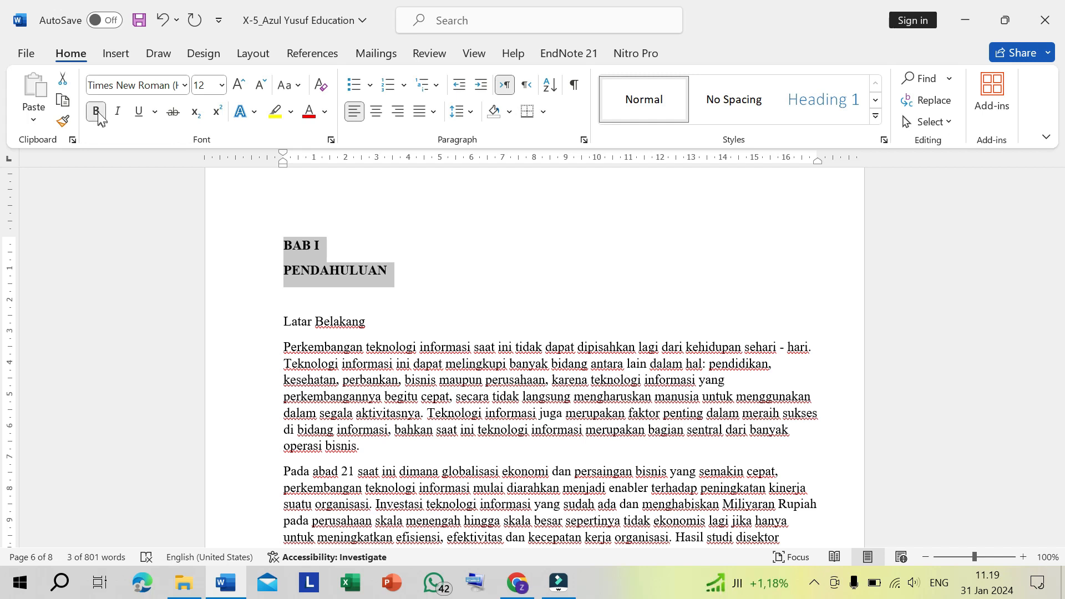
left_click(97, 113)
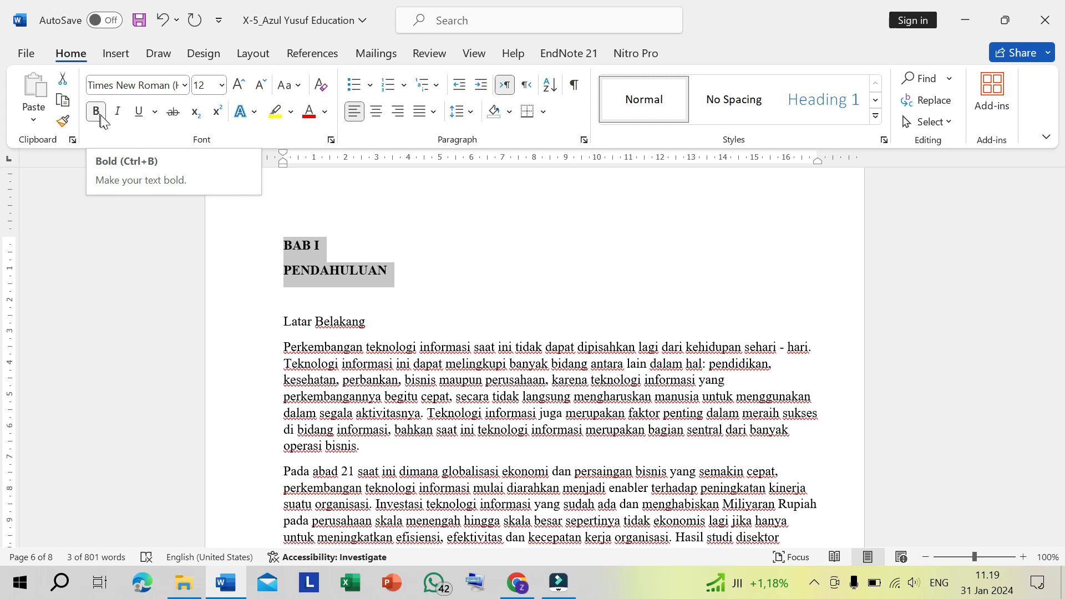
- Center the BAB I and PENDAHULUAN heading lines and set their font size to 14
left_click(377, 116)
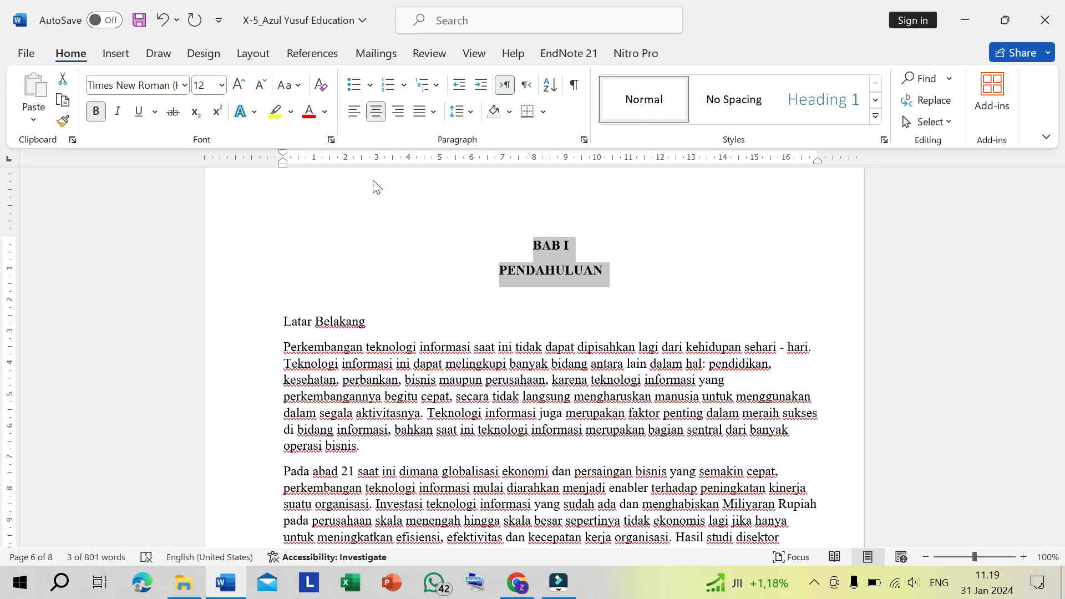
left_click(221, 87)
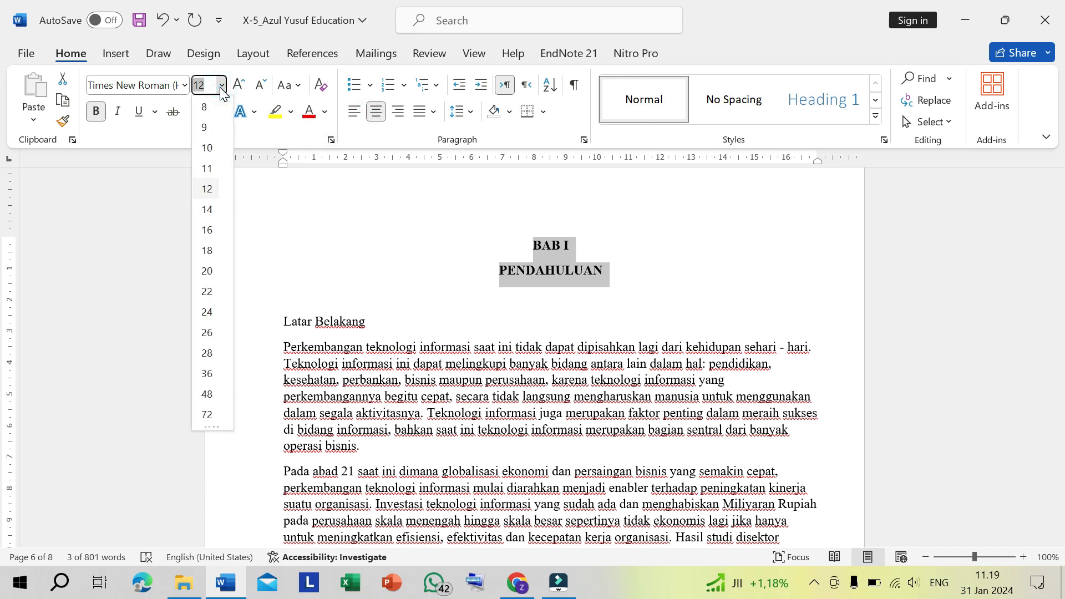
left_click(209, 210)
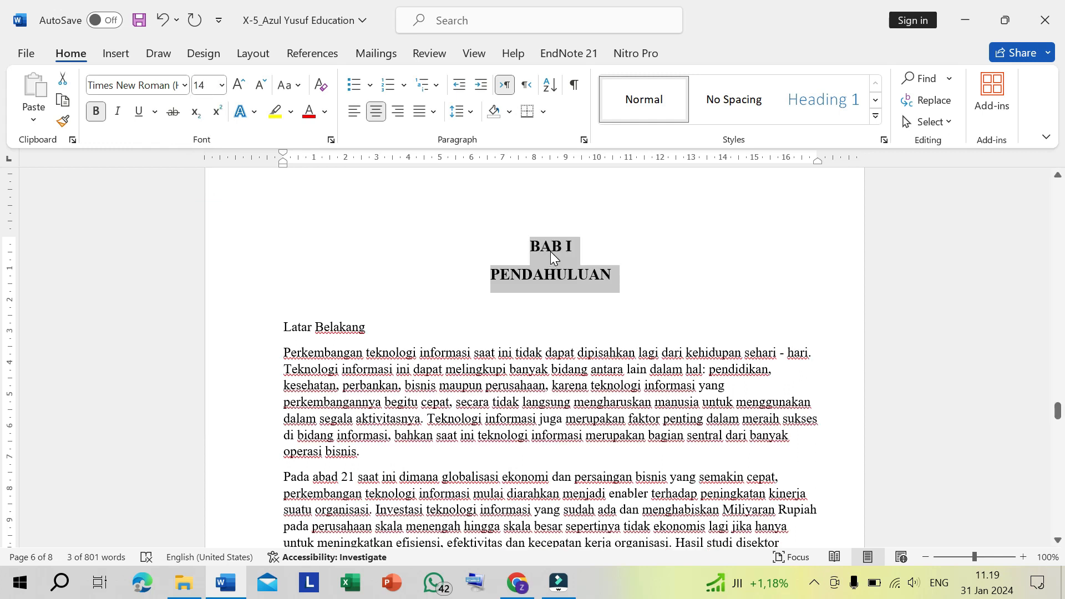
left_click(551, 246)
left_click_drag(551, 246, 577, 247)
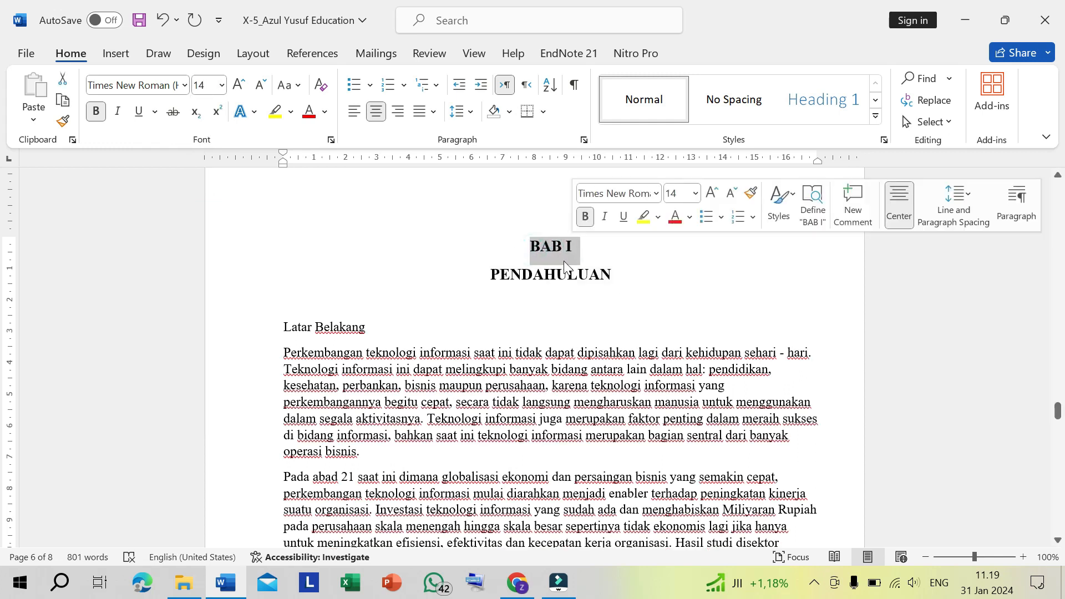
left_click(556, 274)
left_click_drag(511, 274, 556, 274)
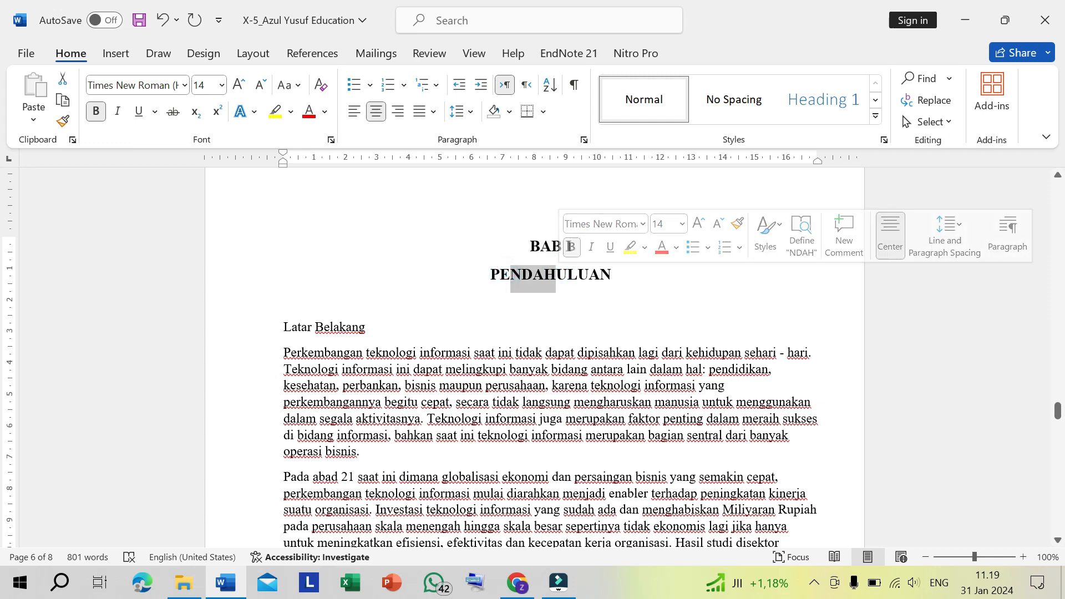
left_click(519, 242)
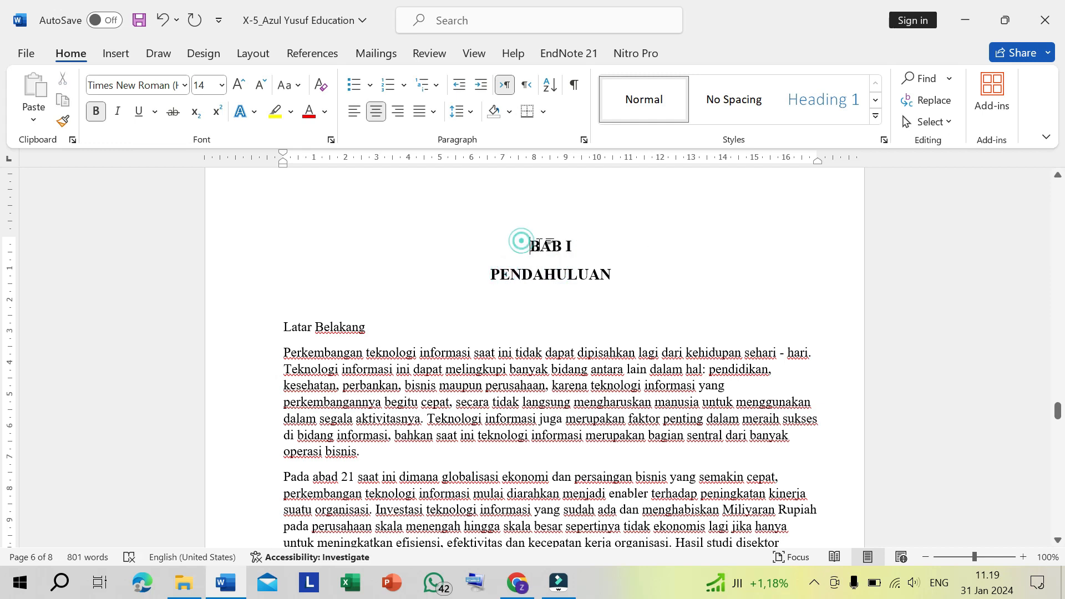
- Remove the space after paragraphs from the BAB I heading through the closing sentence under Hasil Penelitian
left_click_drag(520, 241, 749, 299)
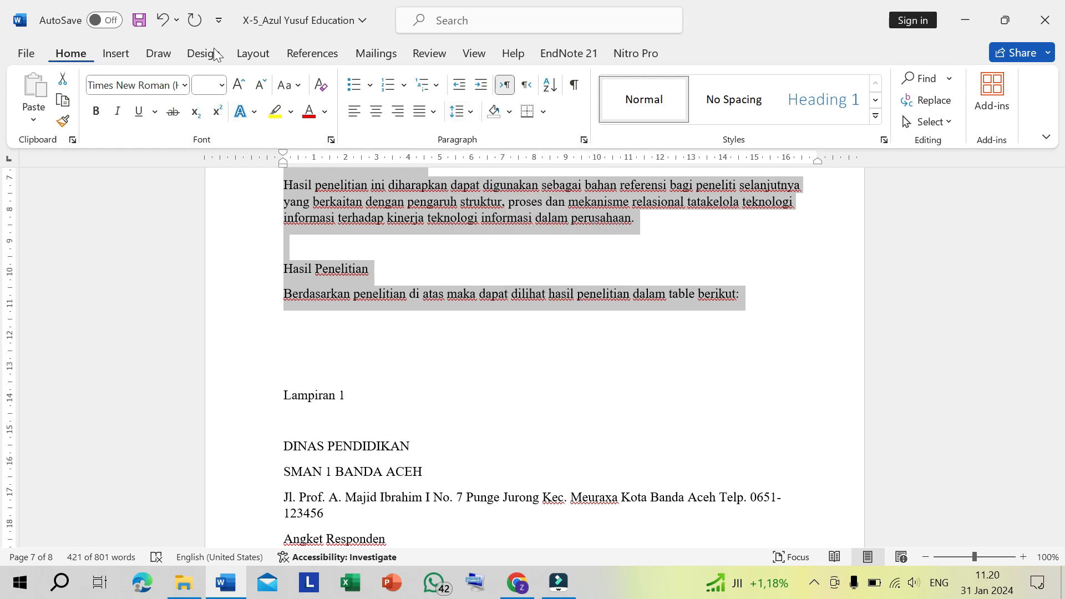
left_click(471, 113)
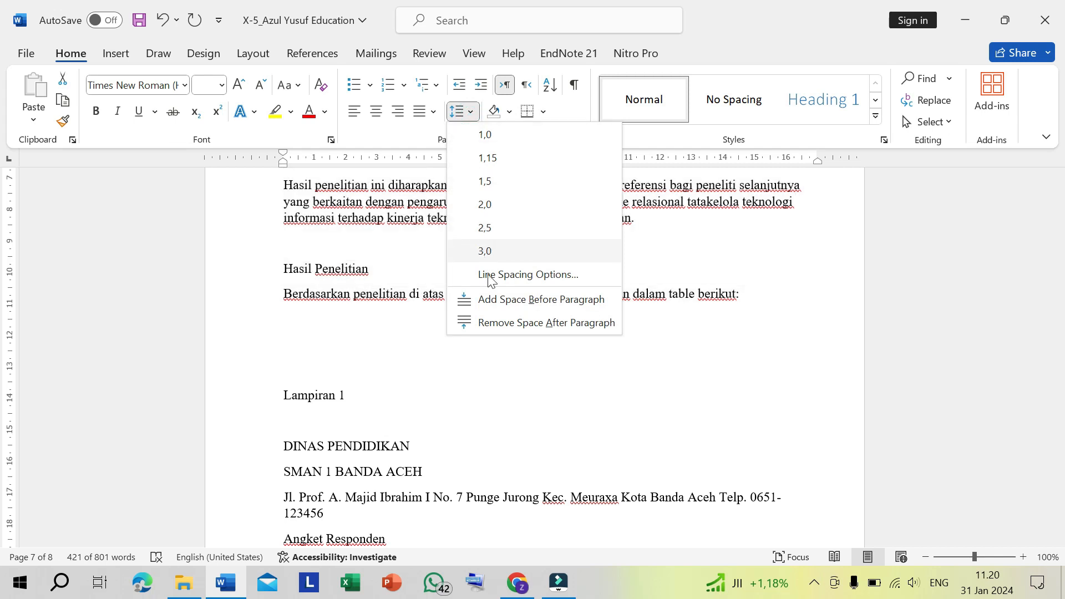
left_click(531, 328)
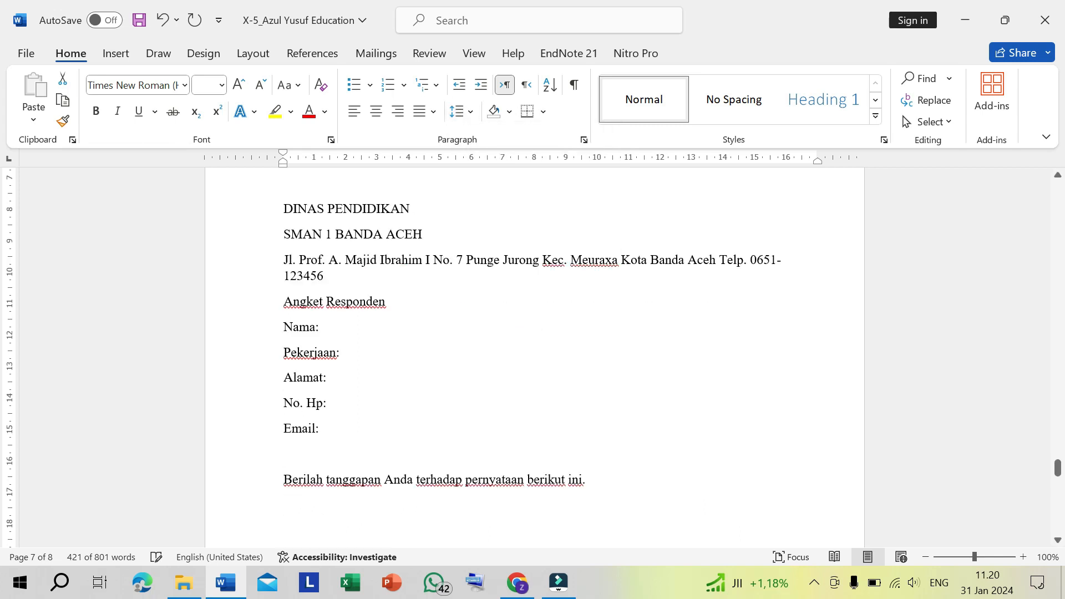
scroll(527, 332, "up", 15)
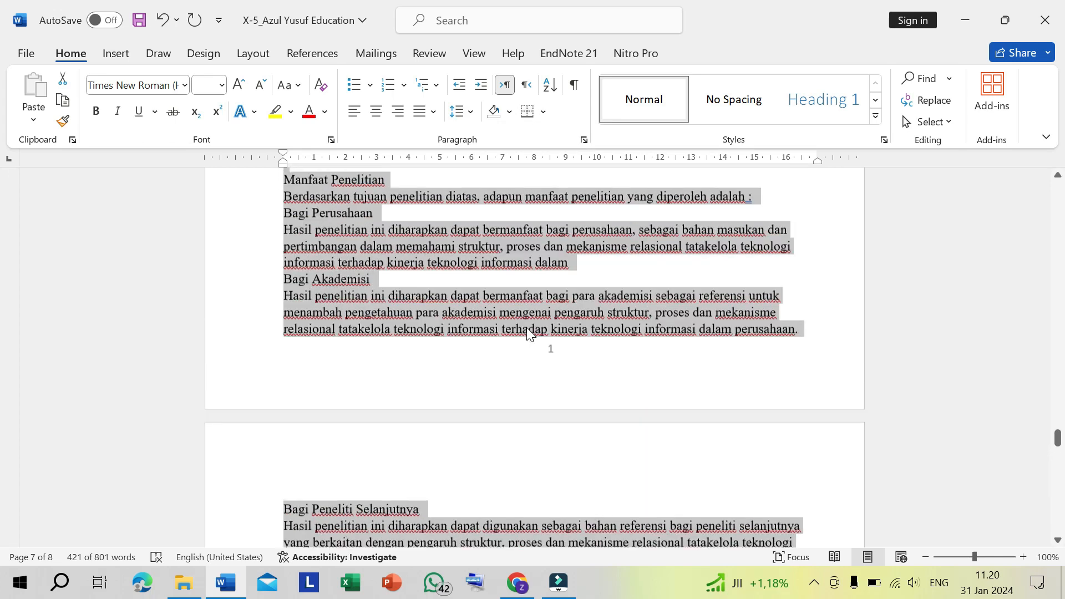
scroll(530, 332, "up", 3)
key("Left")
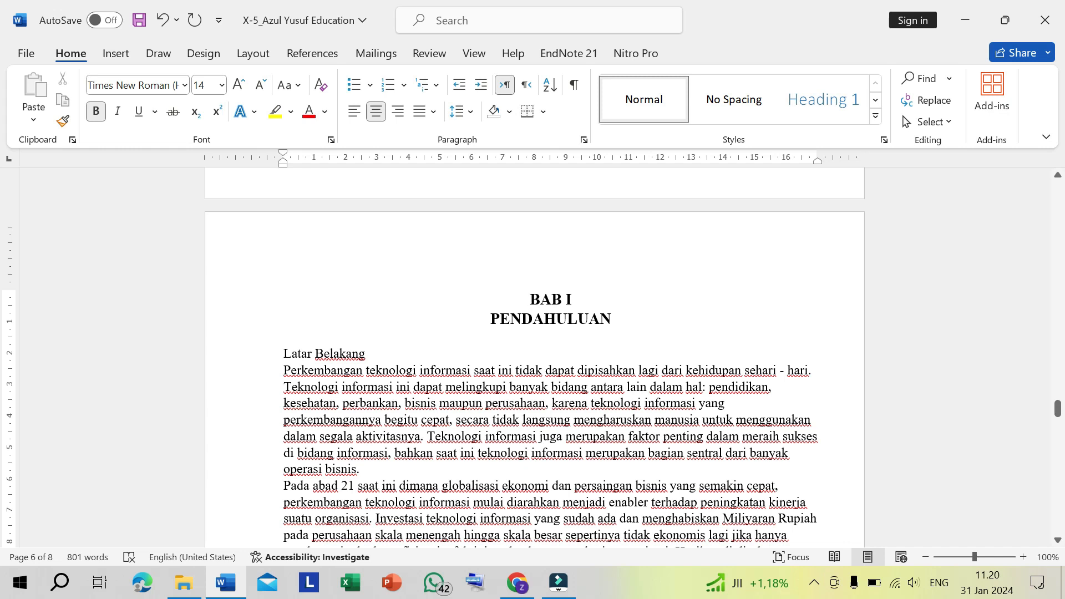
left_click_drag(521, 293, 582, 299)
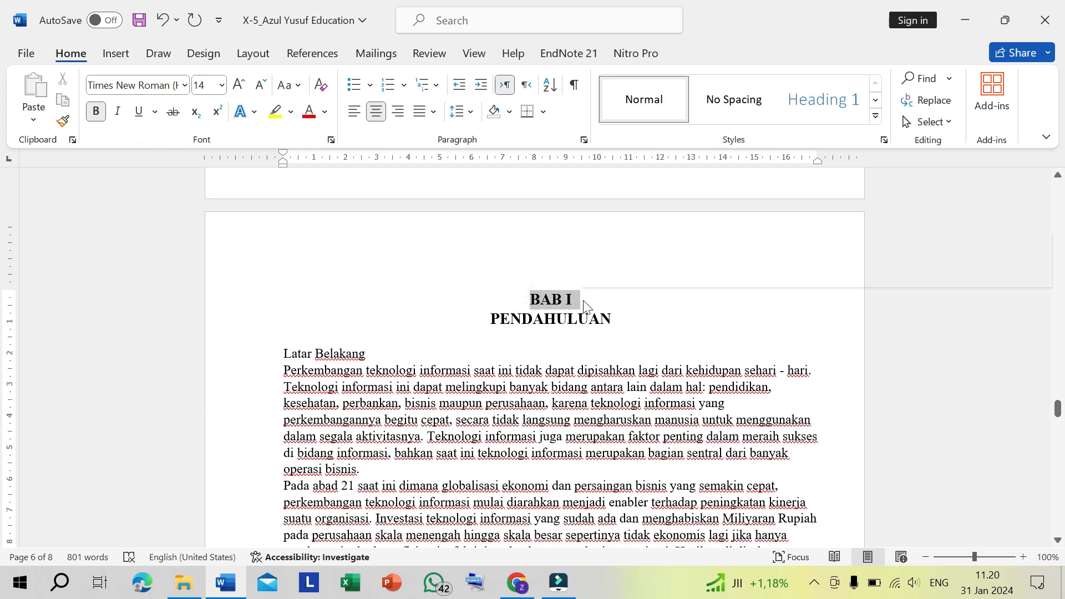
left_click_drag(488, 319, 616, 327)
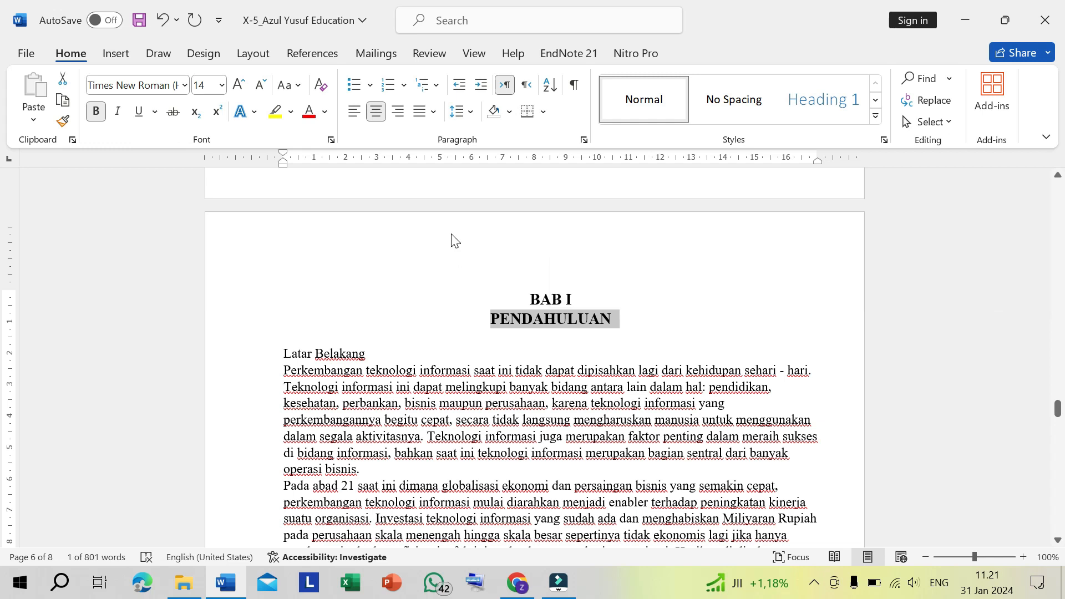
left_click(434, 386)
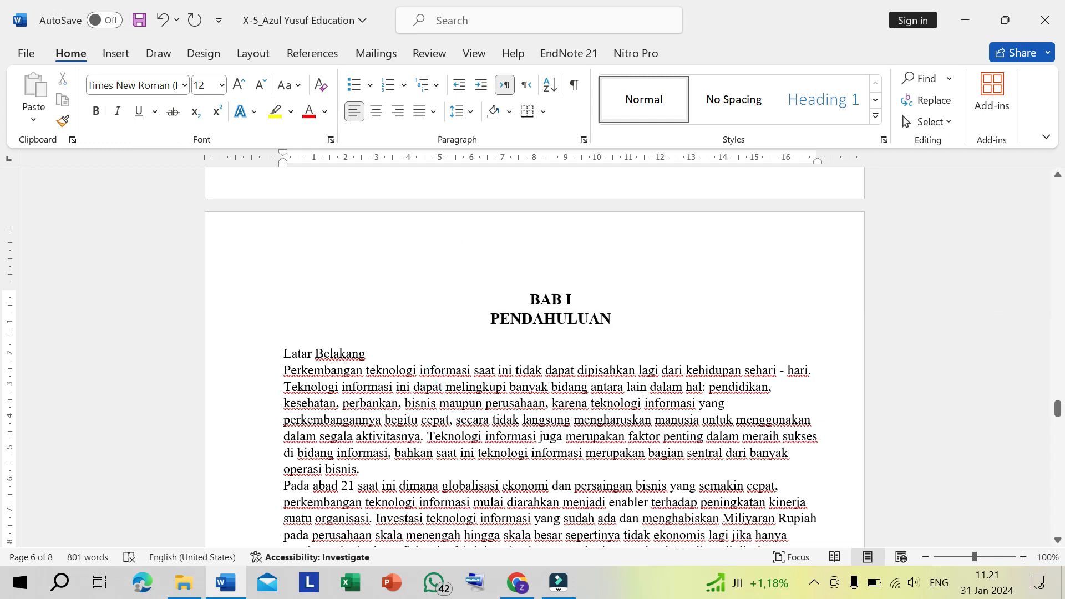
left_click_drag(519, 299, 661, 437)
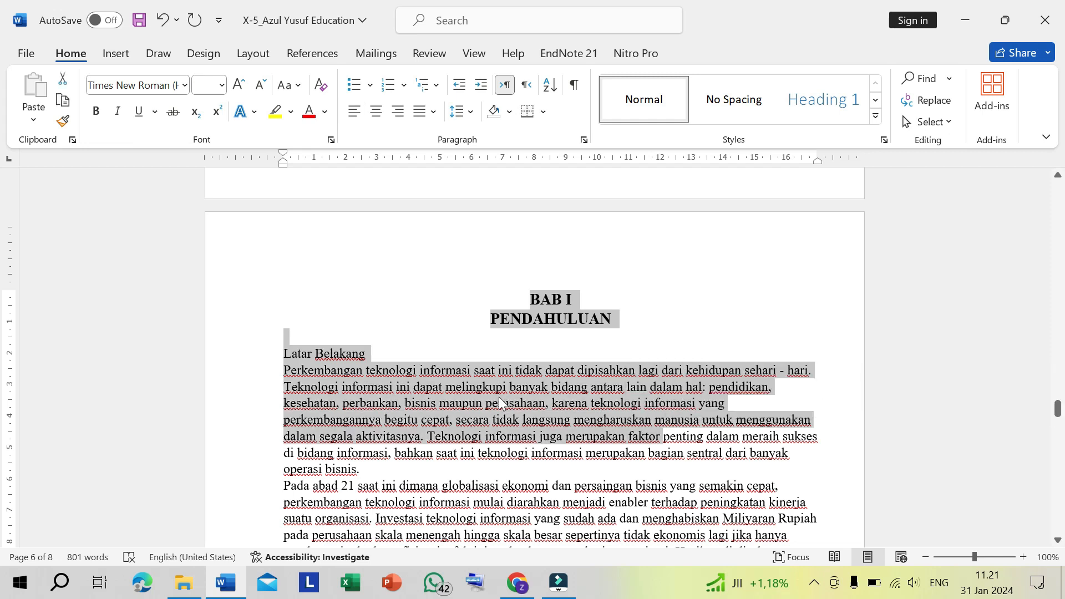
left_click(476, 403)
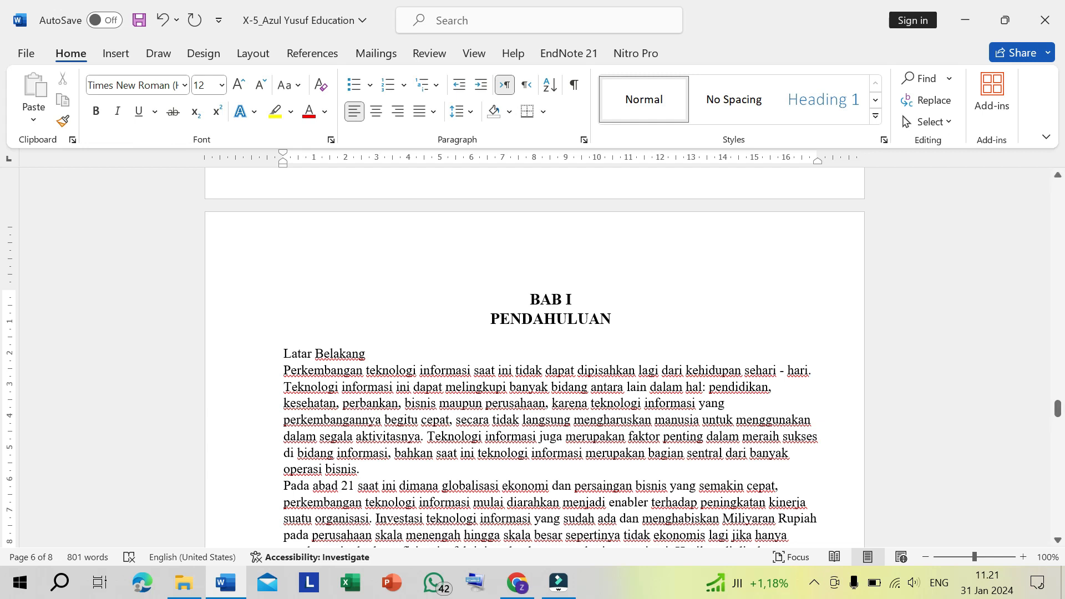
- Insert three blank lines above the Latar Belakang heading and enter the lettered list item "A. Latar Belakang" in that space
left_click(301, 353)
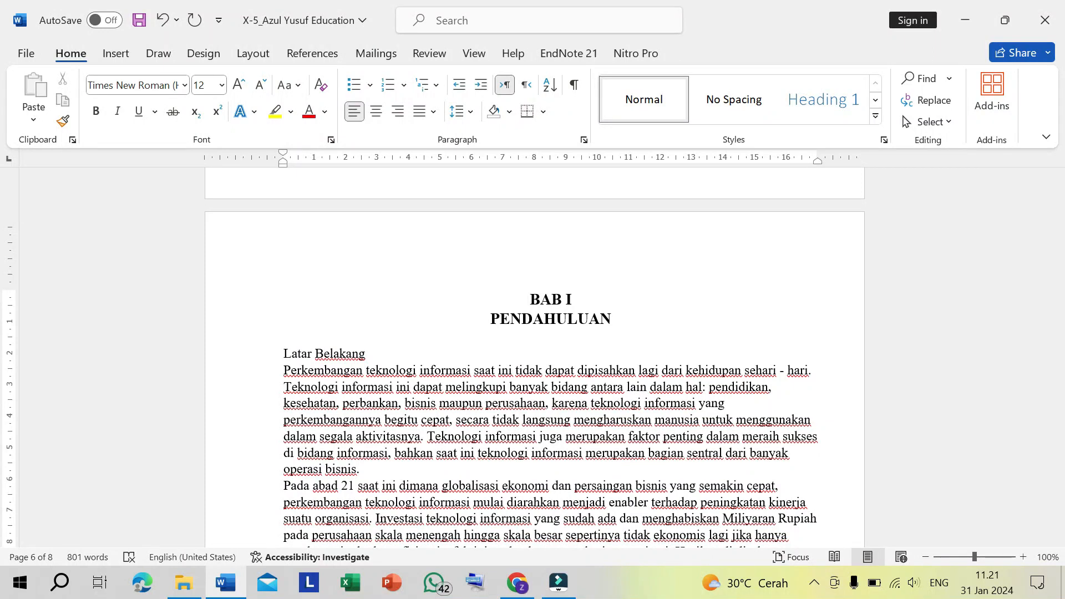
key("Return")
key("Return")
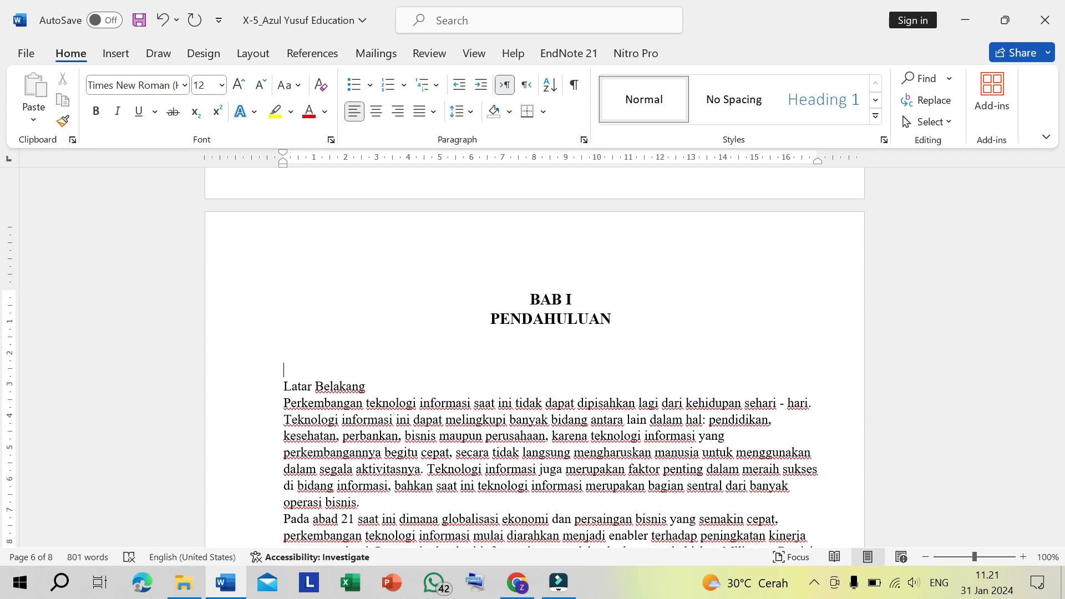
key("Return")
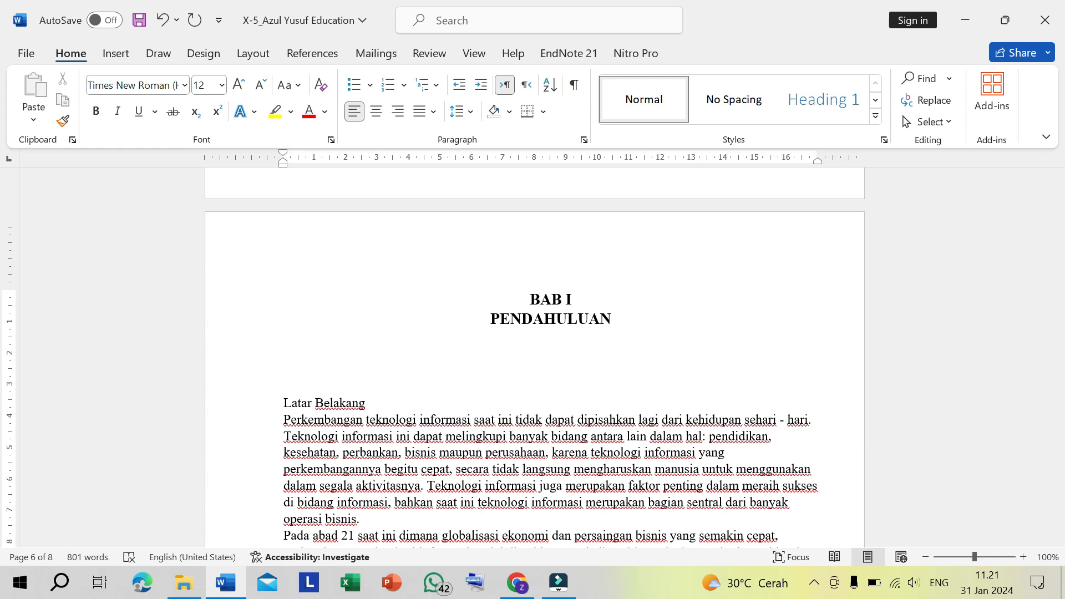
type("A. Latar Be")
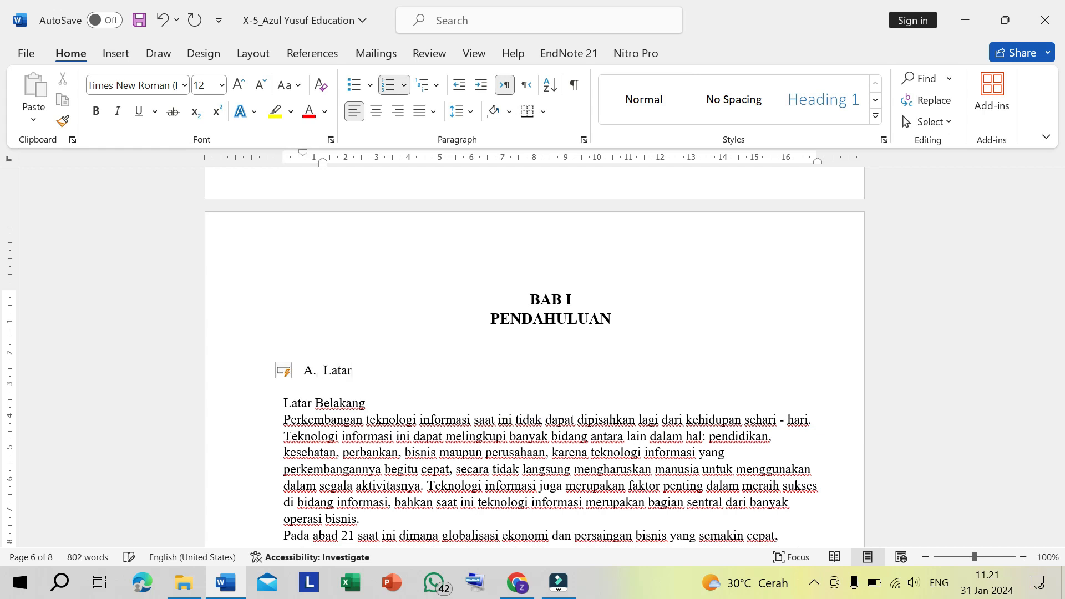
type("lakng")
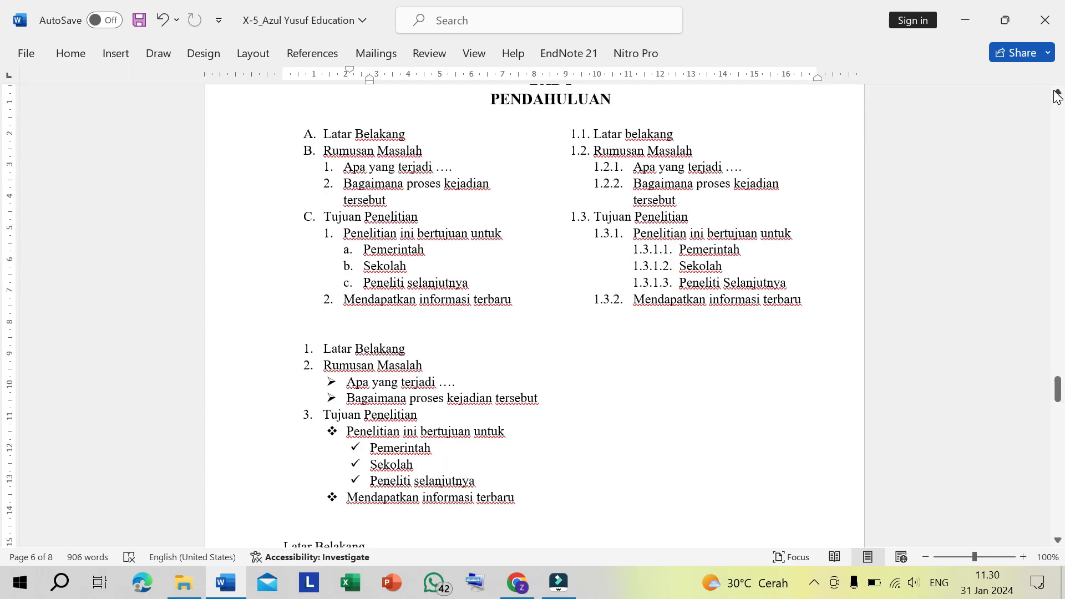
left_click(1056, 94)
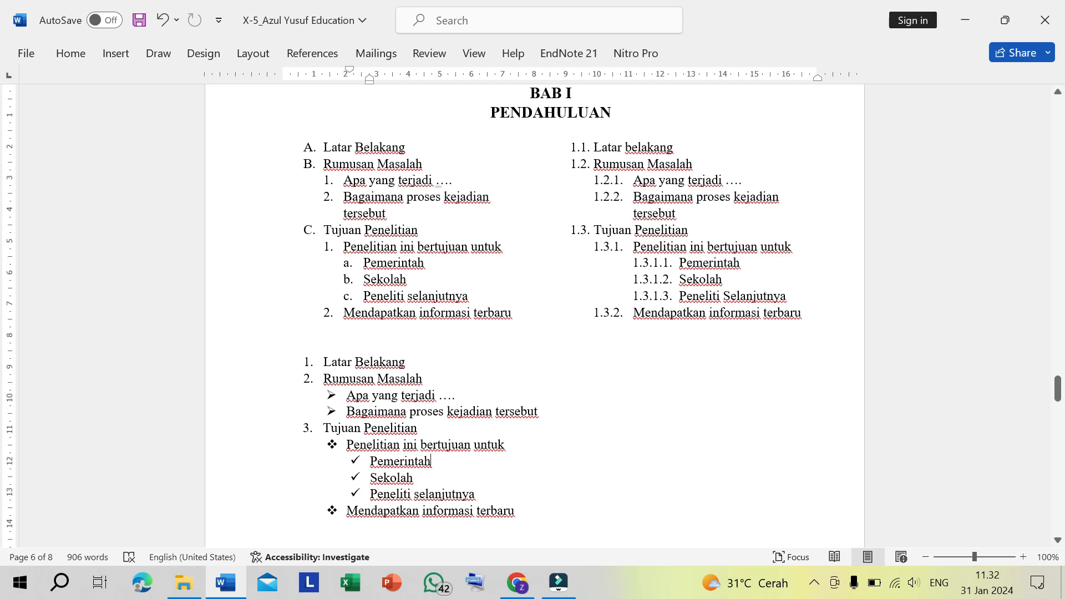
left_click_drag(323, 147, 803, 312)
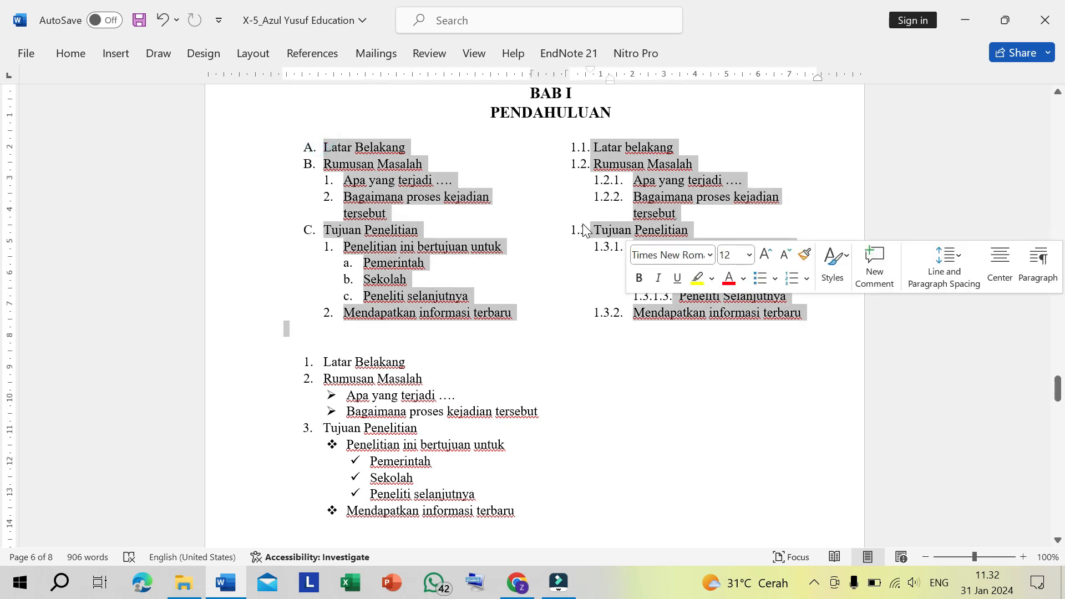
scroll(474, 337, "down", 1)
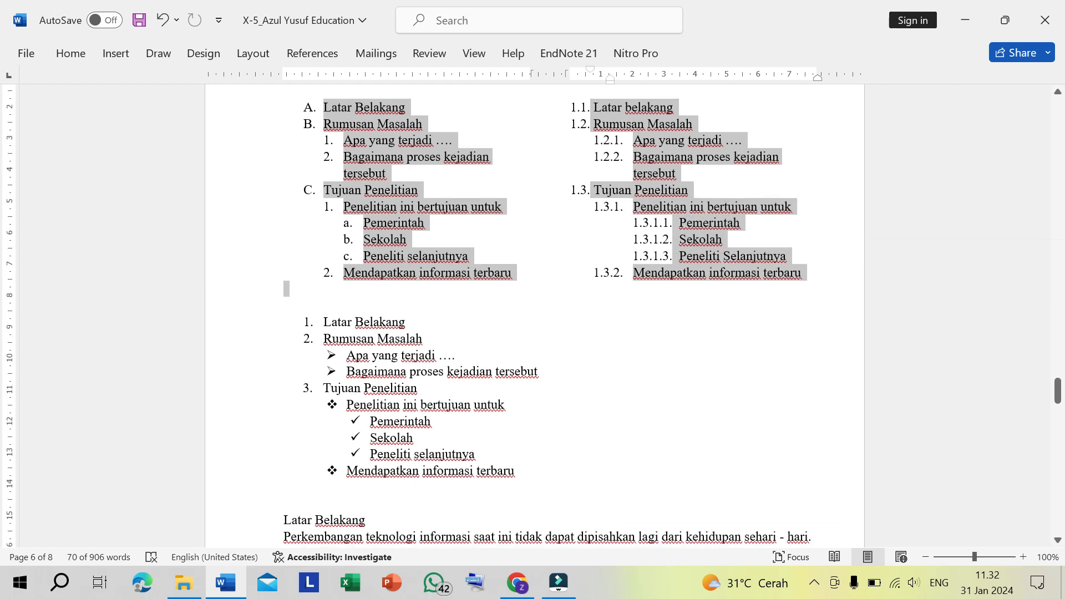
left_click(469, 352)
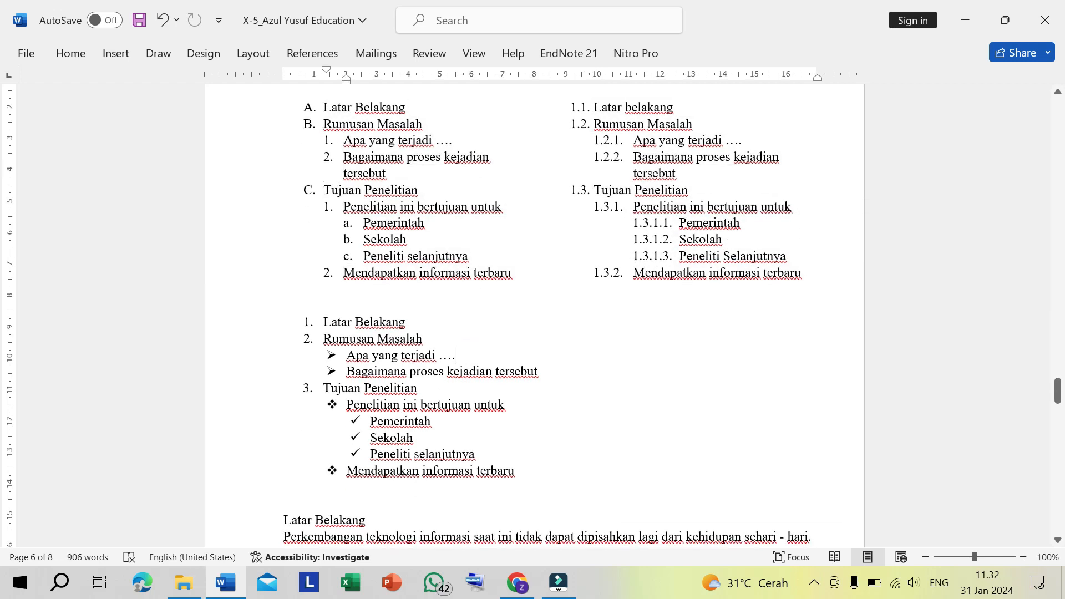
- Highlight the mixed numbered and bulleted list, from Latar Belakang through Mendapatkan informasi terbaru, in red
left_click_drag(323, 322, 518, 472)
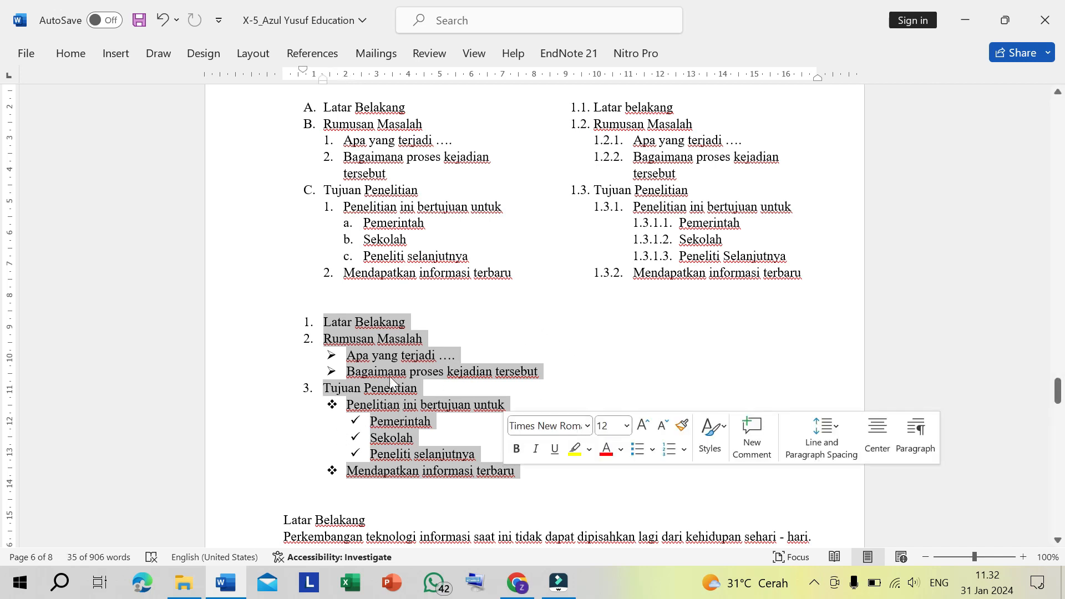
left_click(59, 55)
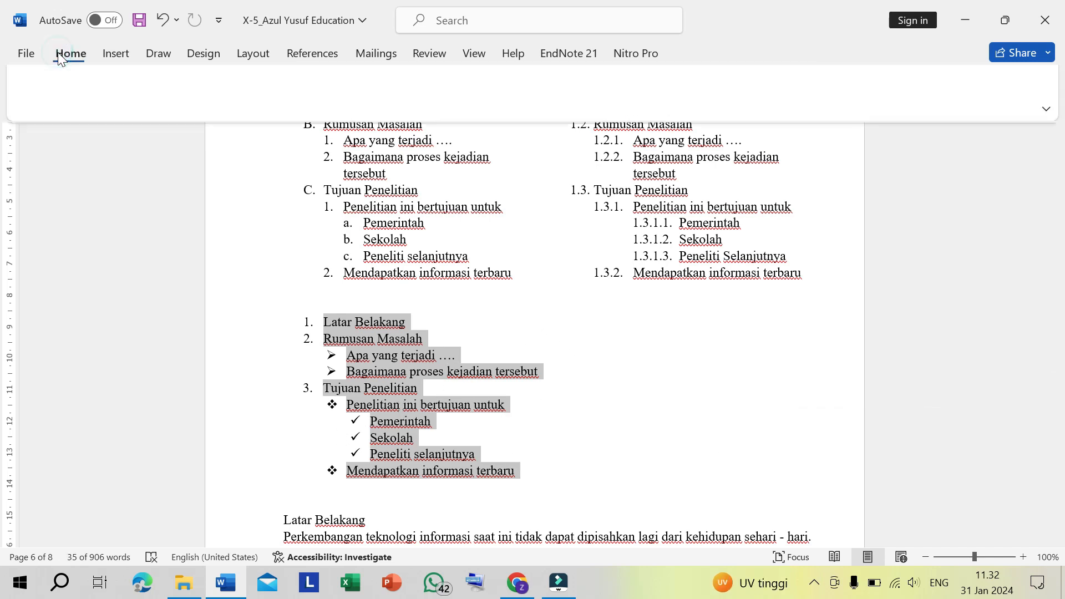
left_click(291, 112)
left_click(279, 193)
left_click(284, 487)
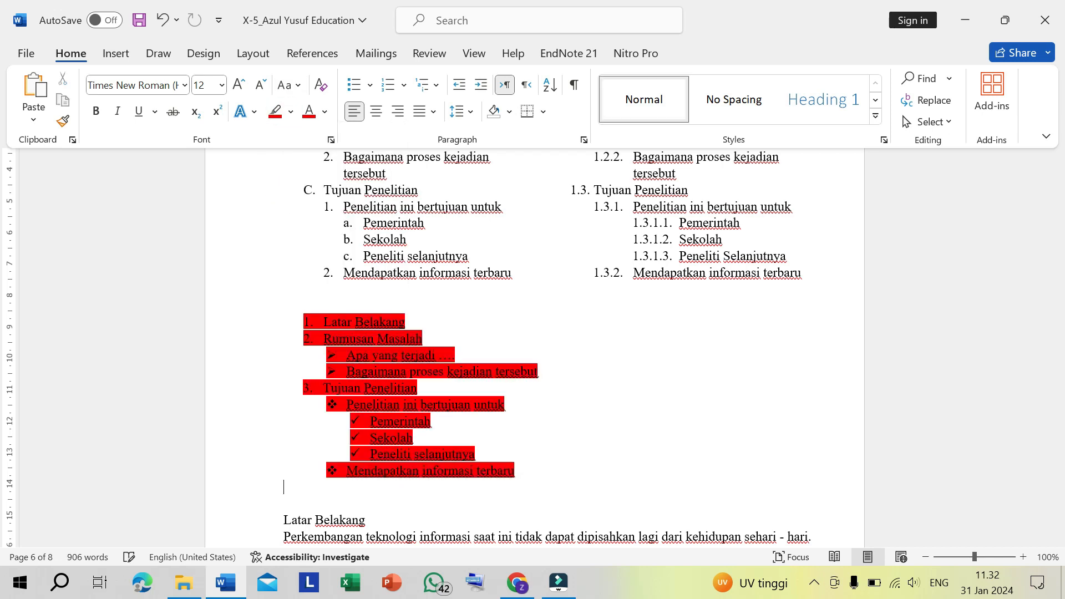
left_click(492, 428)
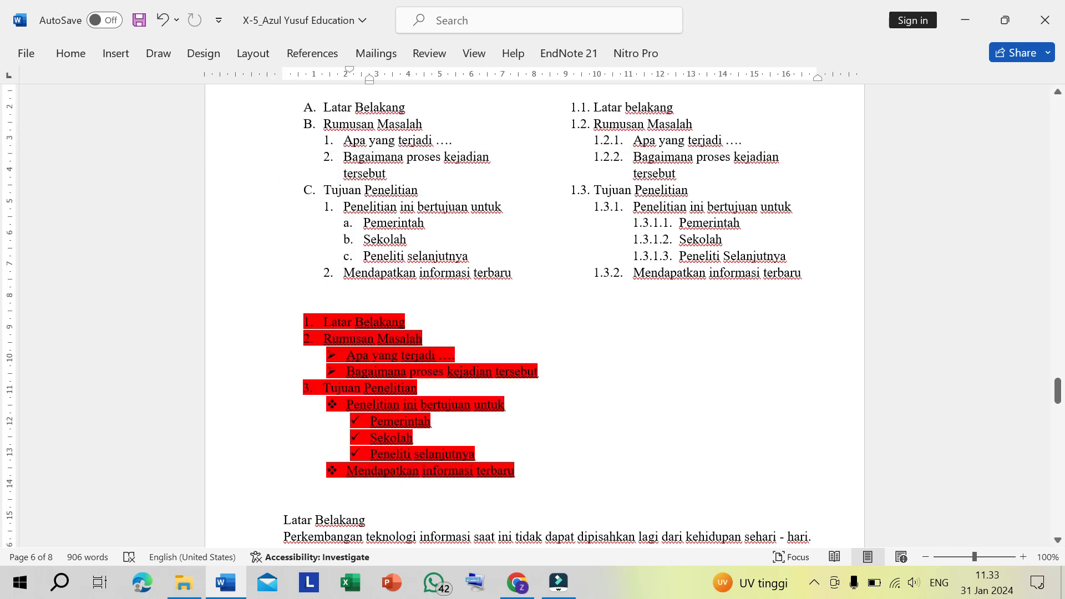
left_click_drag(324, 321, 416, 438)
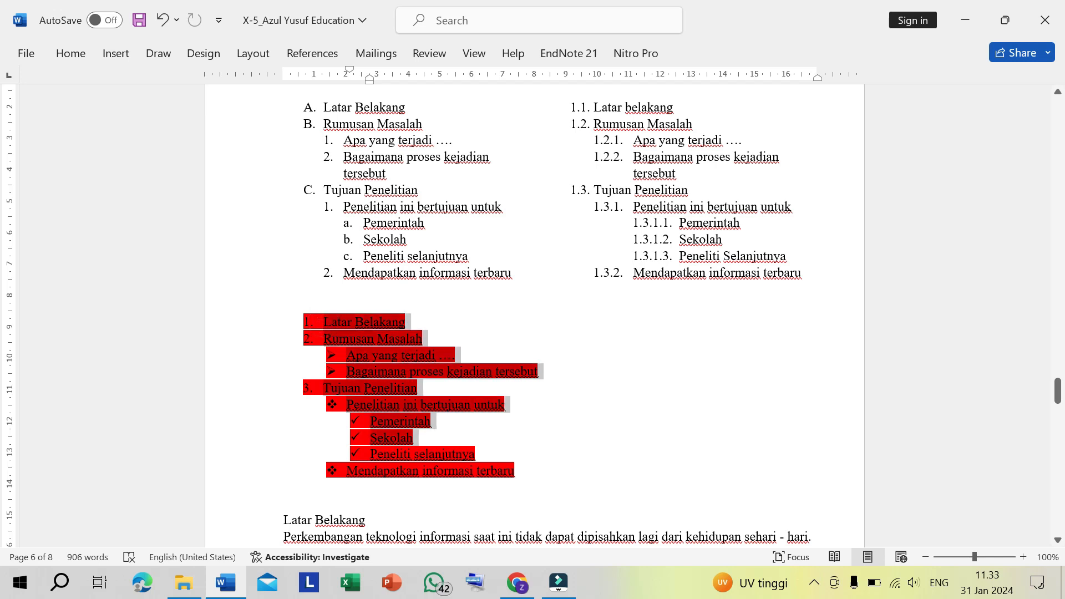
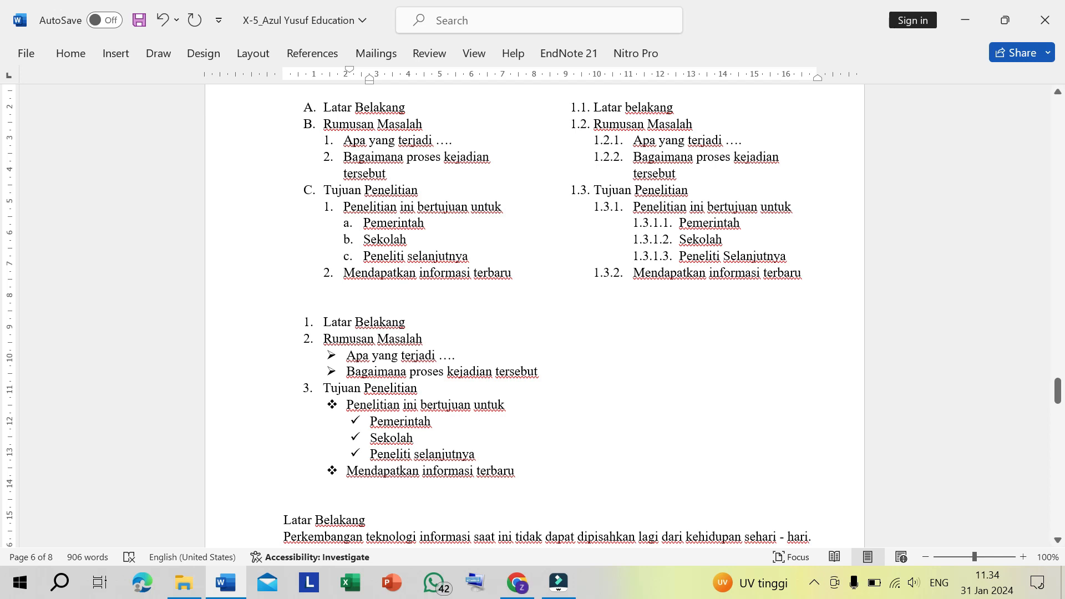
- Clear the sample lists under PENDAHULUAN and turn the Latar Belakang heading into lettered list item A
left_click_drag(324, 107, 435, 281)
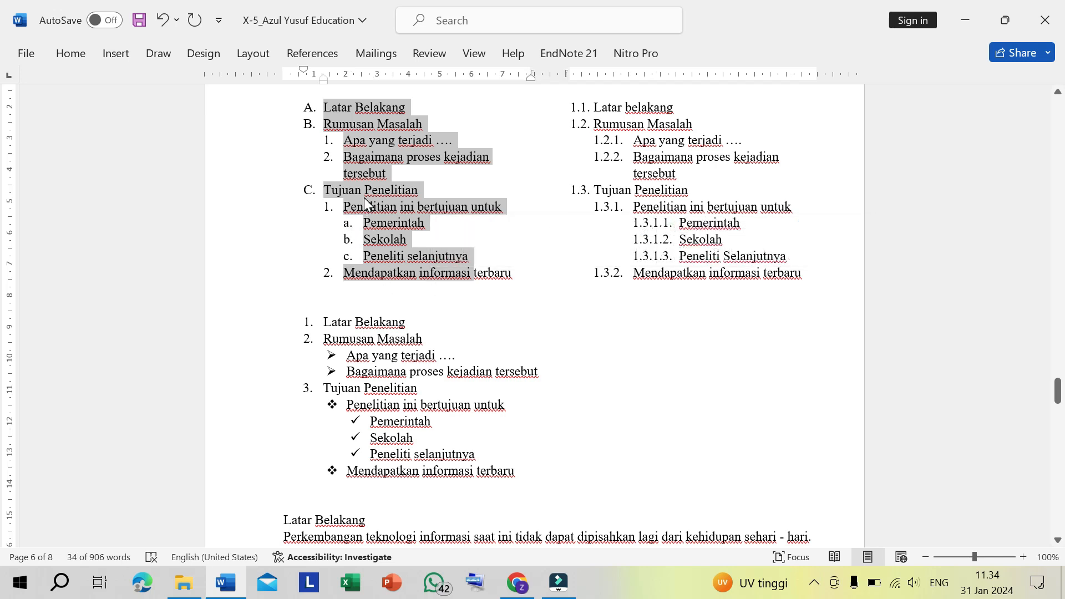
key("Down")
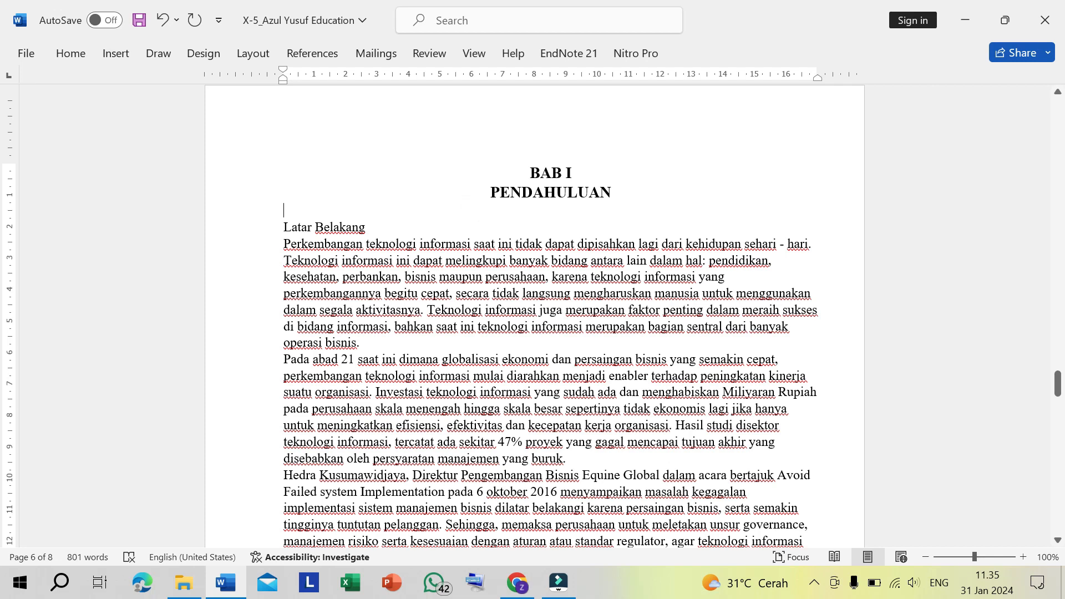
left_click(282, 226)
type("A")
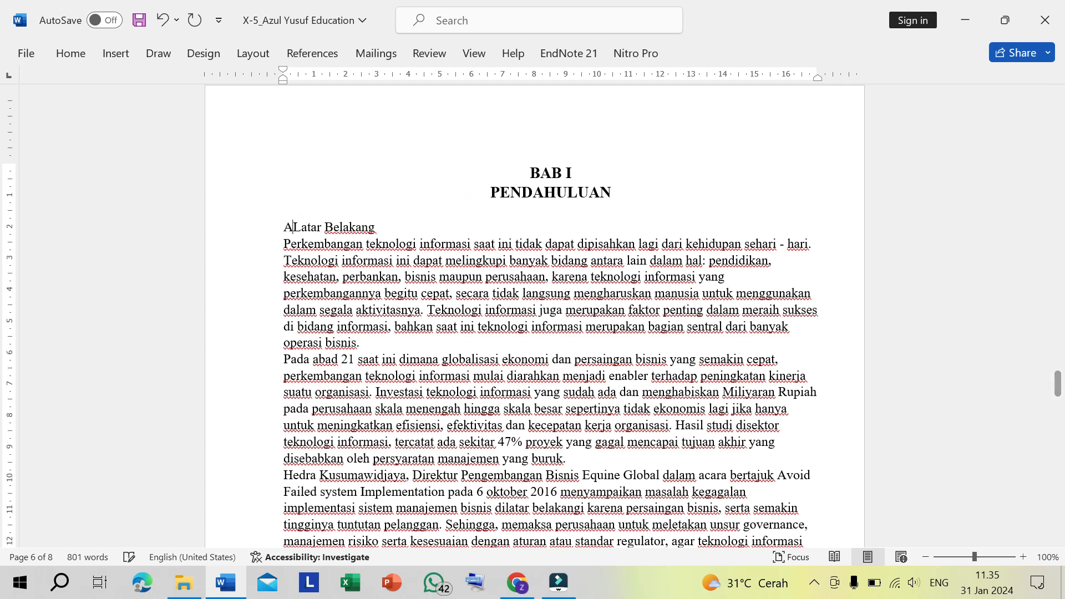
type(".")
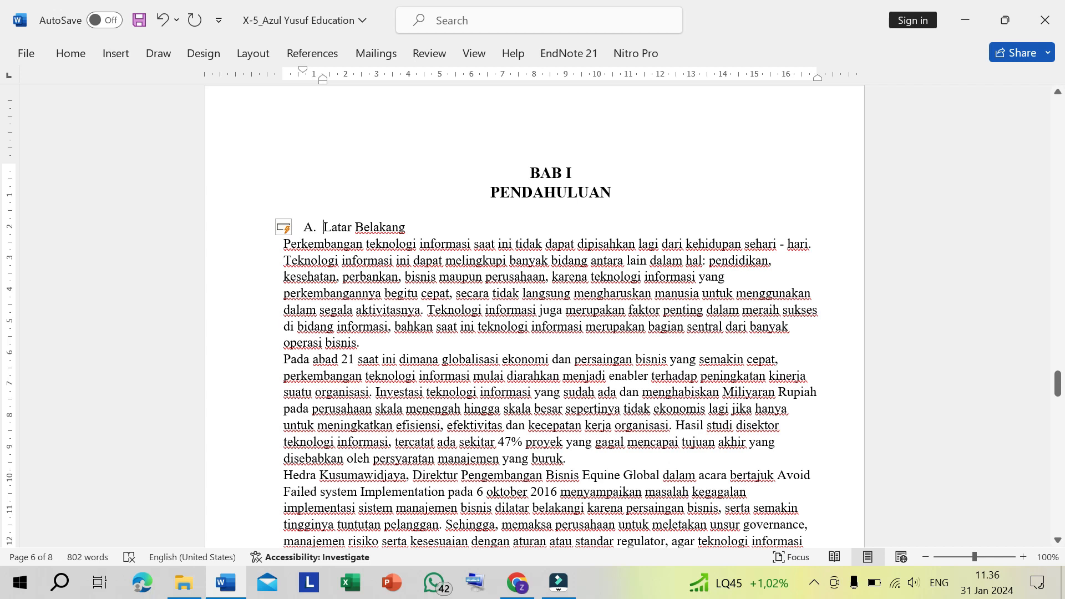
- Move the Latar Belakang heading to the left margin and set the left indent of its three body paragraphs to about 0.75 cm
left_click(336, 228)
left_click_drag(309, 227, 727, 464)
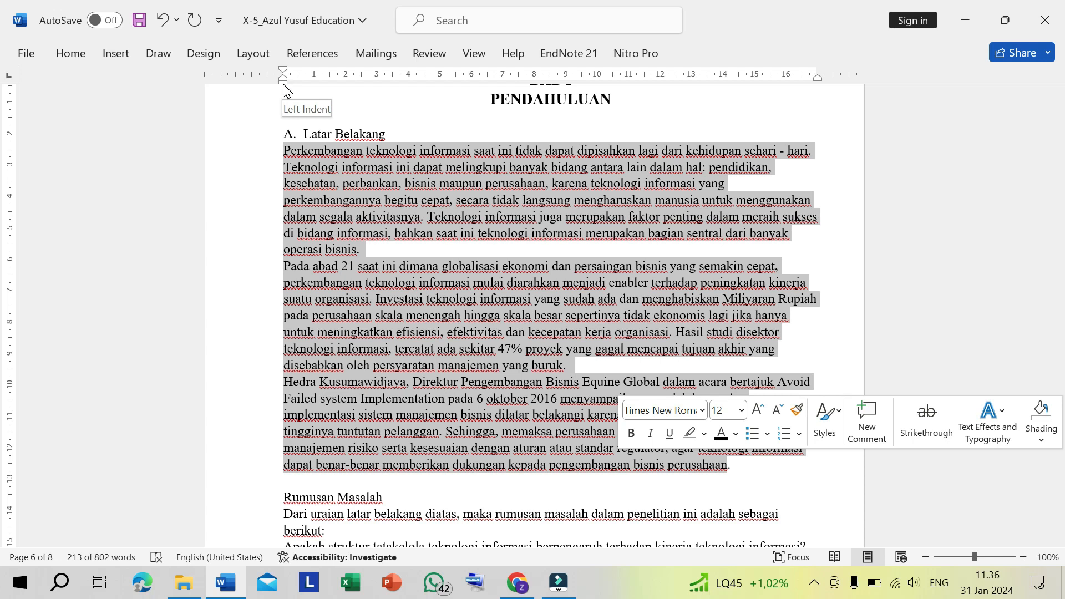
left_click_drag(284, 86, 304, 86)
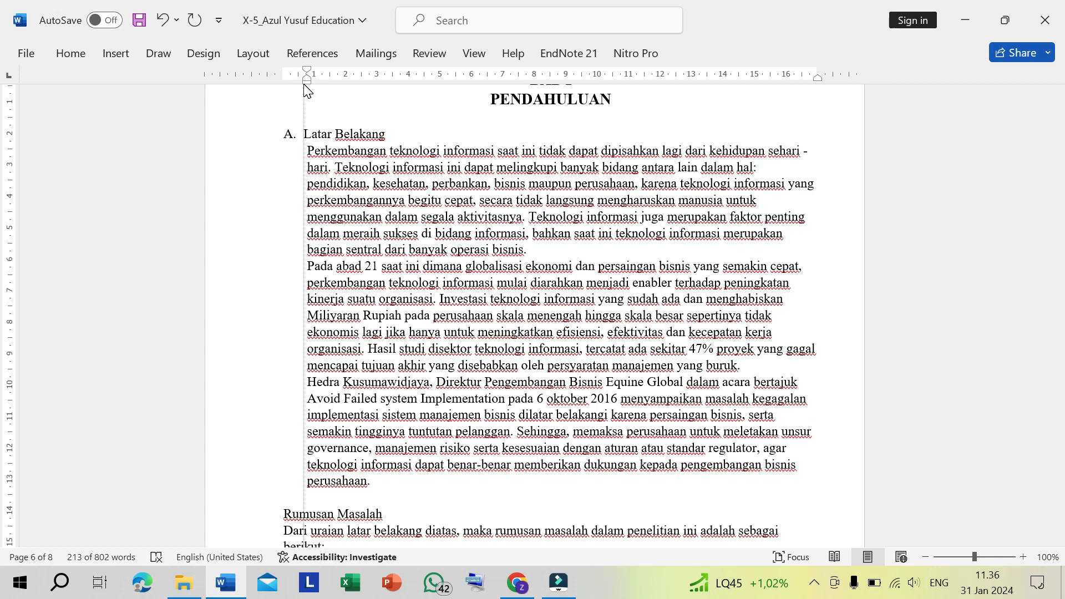
left_click_drag(304, 86, 307, 86)
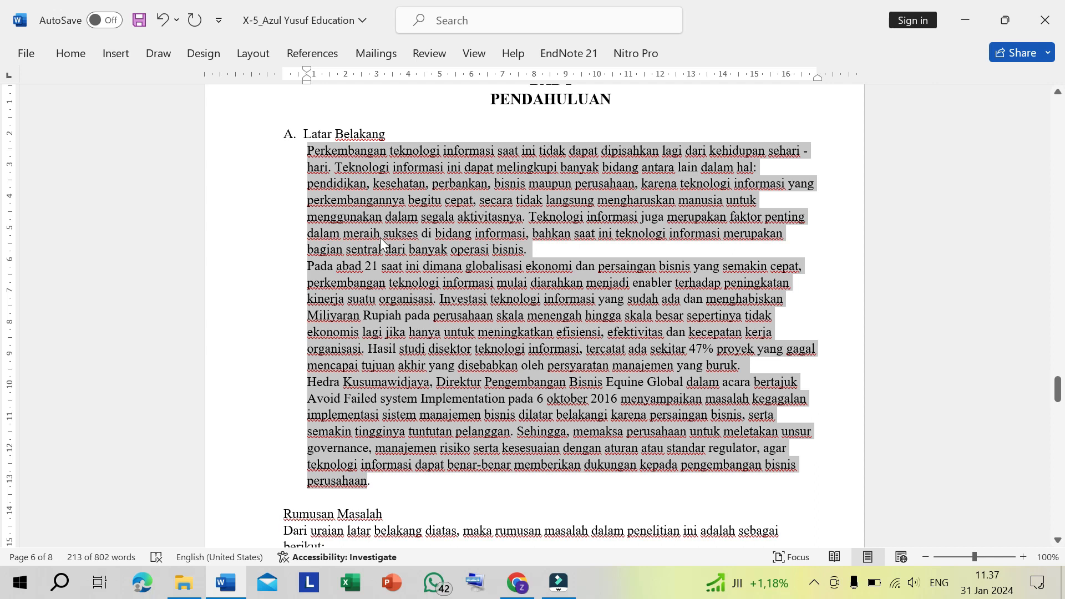
- Justify the three body paragraphs under Latar Belakang and indent their first lines about 1 cm further than the rest
key("ctrl+j")
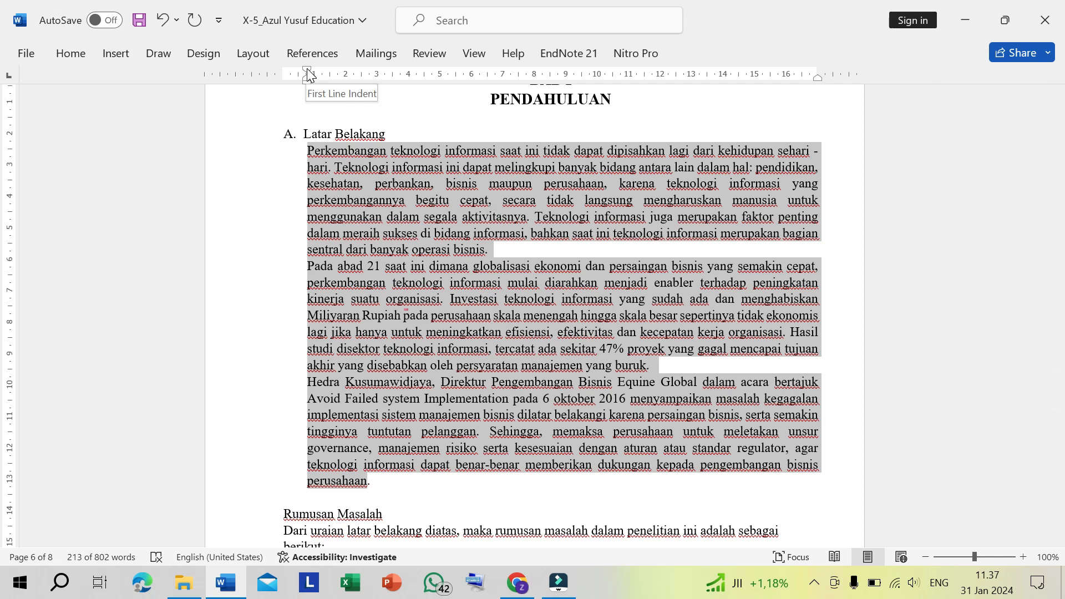
left_click_drag(309, 73, 341, 72)
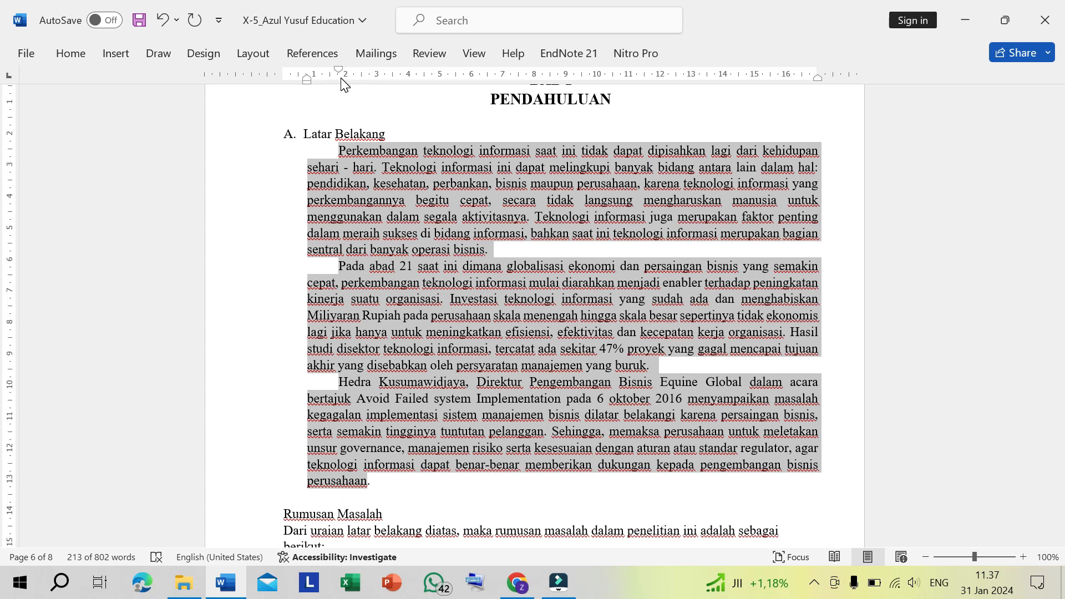
left_click(341, 78)
left_click_drag(339, 78, 339, 131)
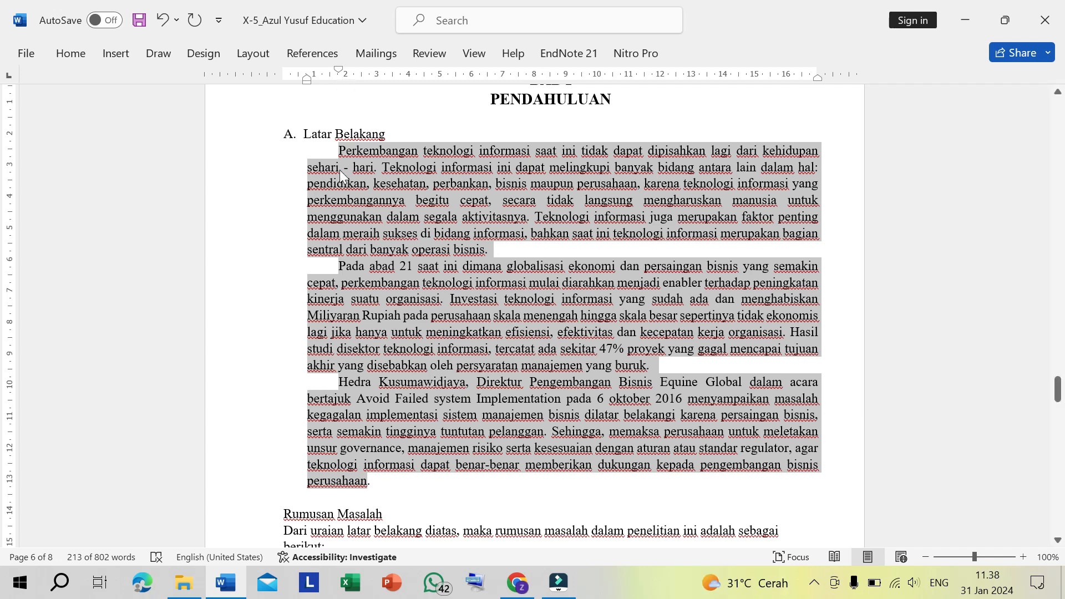
left_click(352, 220)
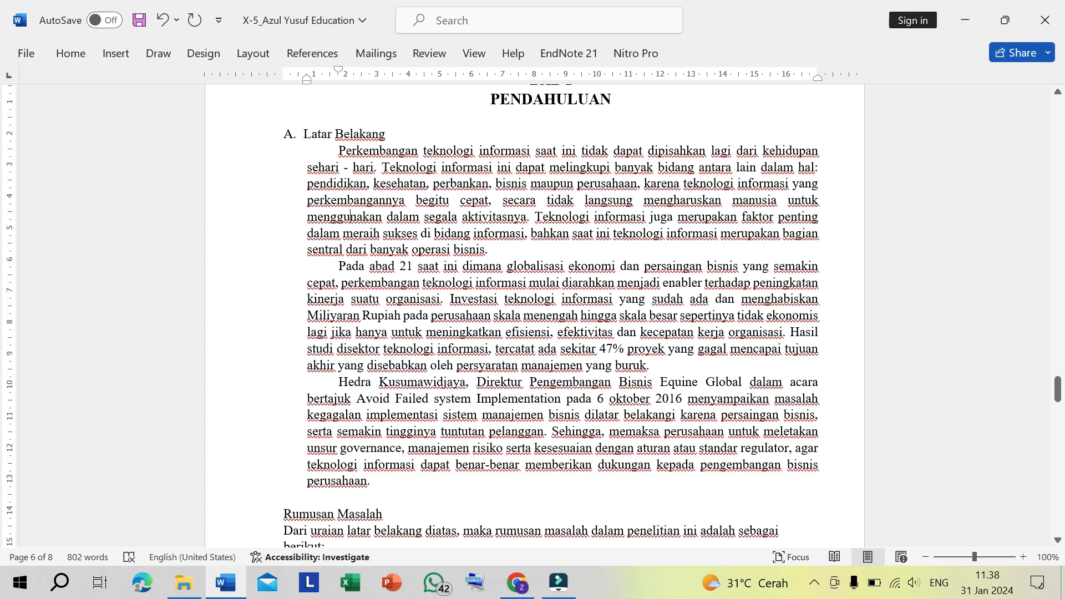
scroll(555, 316, "down", 3)
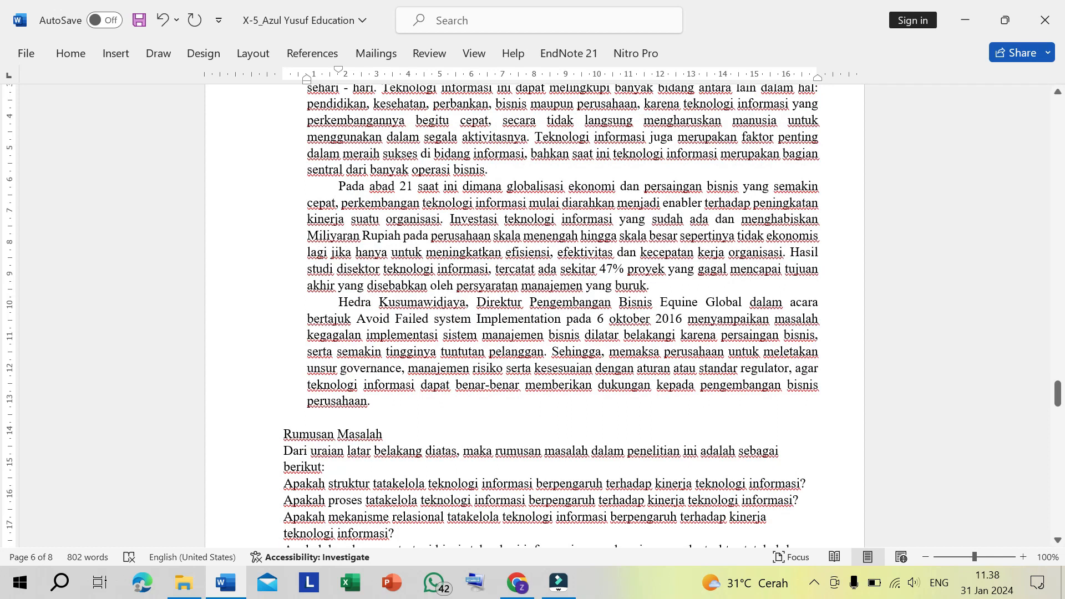
scroll(554, 316, "up", 3)
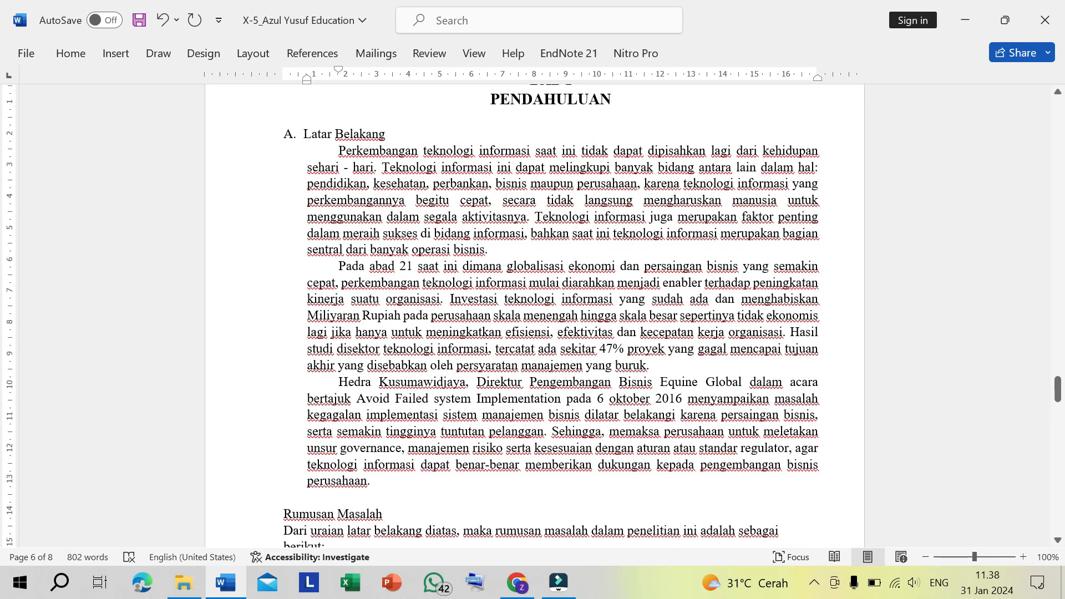
- Make the Latar Belakang heading bold
left_click_drag(303, 134, 390, 134)
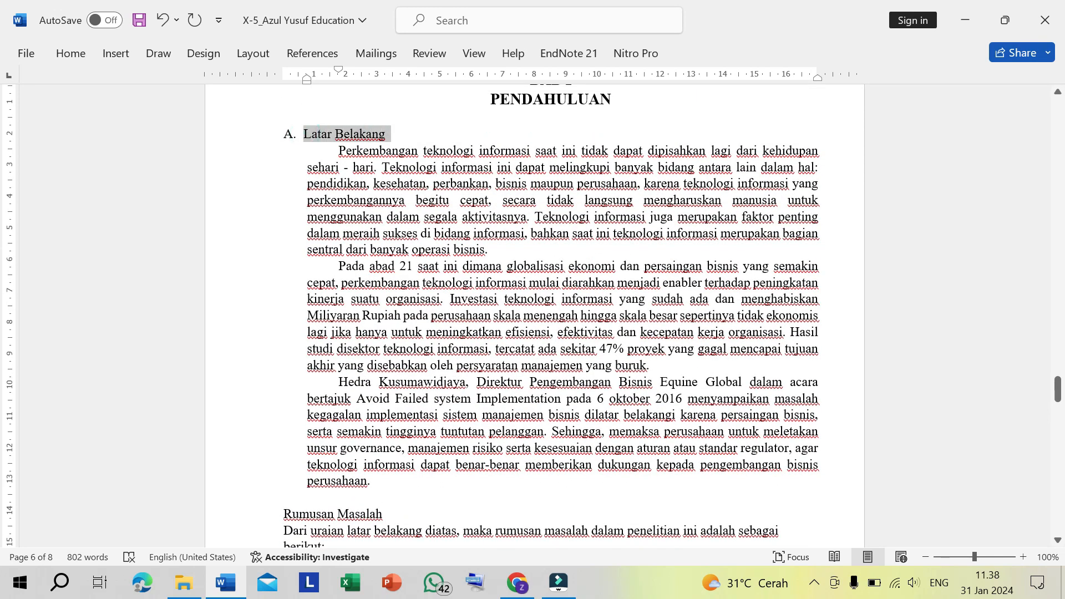
left_click(404, 135)
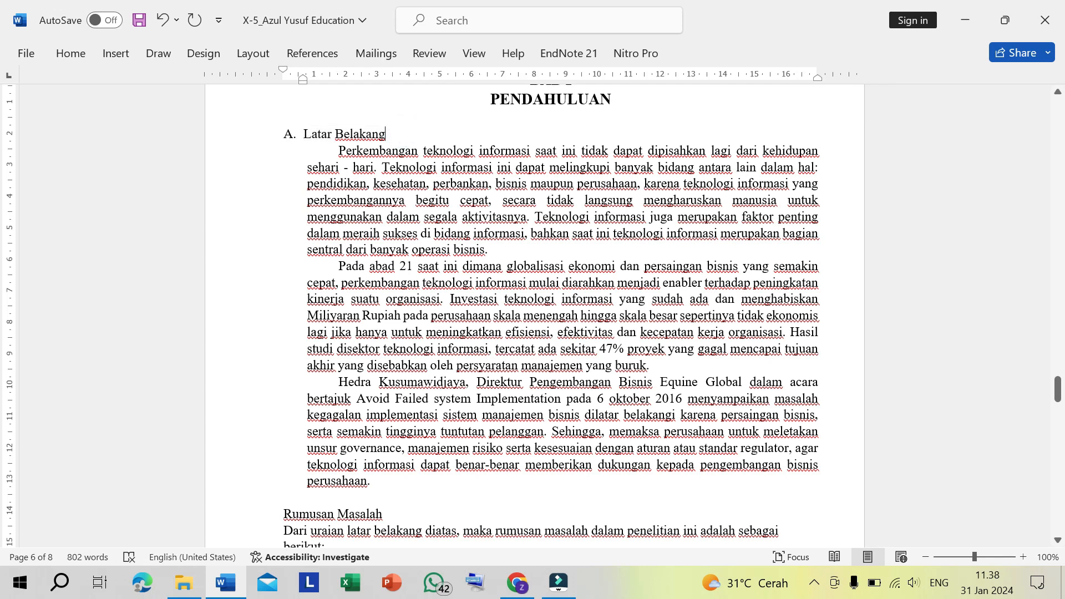
left_click_drag(303, 134, 404, 136)
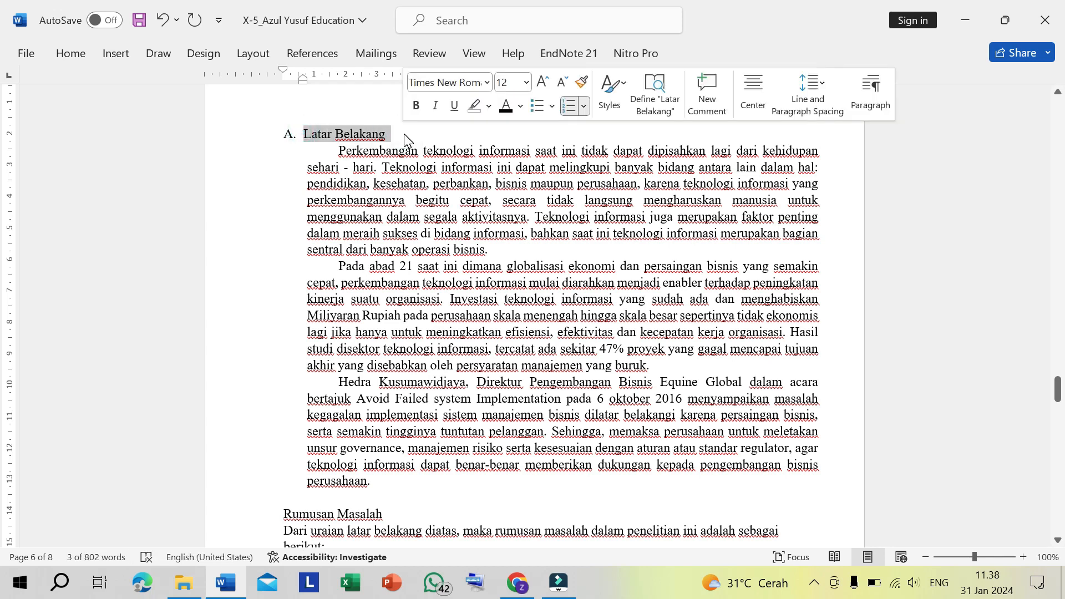
key("ctrl+b")
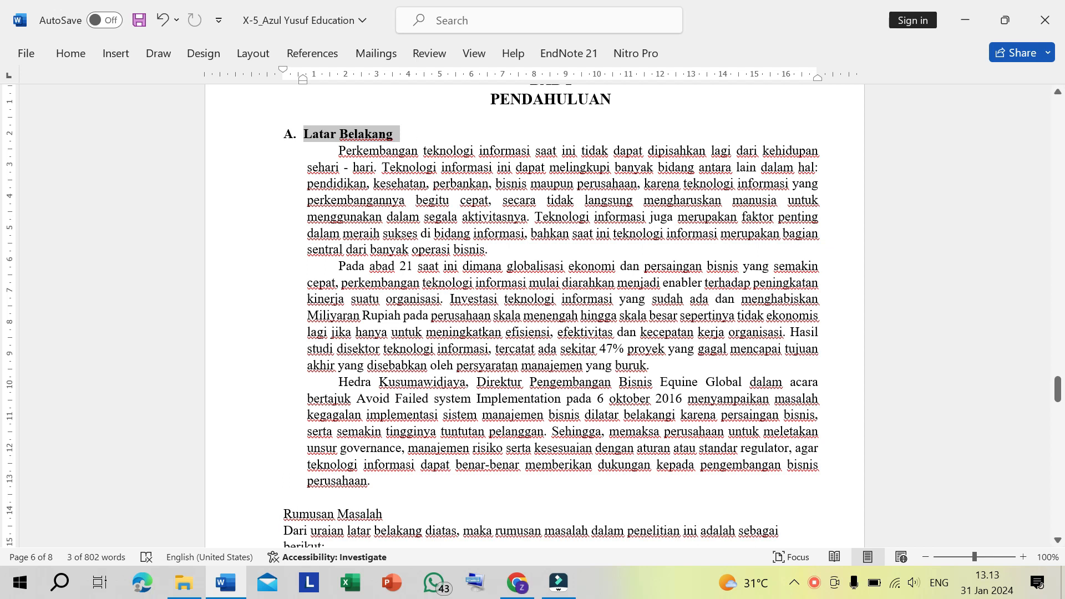
- Turn the Rumusan Masalah heading into lettered list item B
left_click(317, 514)
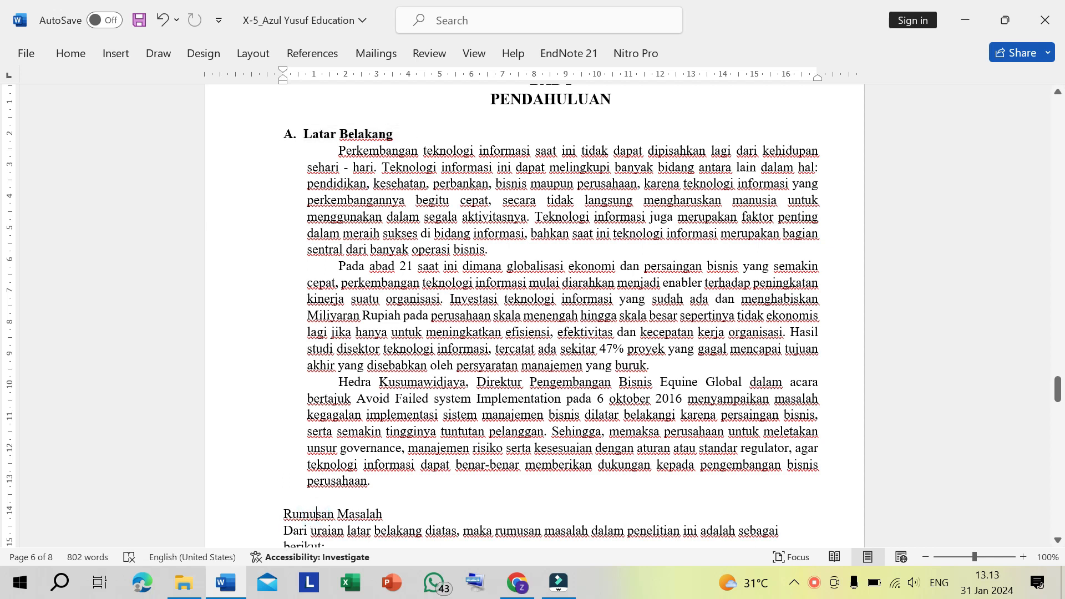
scroll(555, 316, "down", 3)
scroll(555, 316, "up", 3)
left_click(280, 512)
type("B")
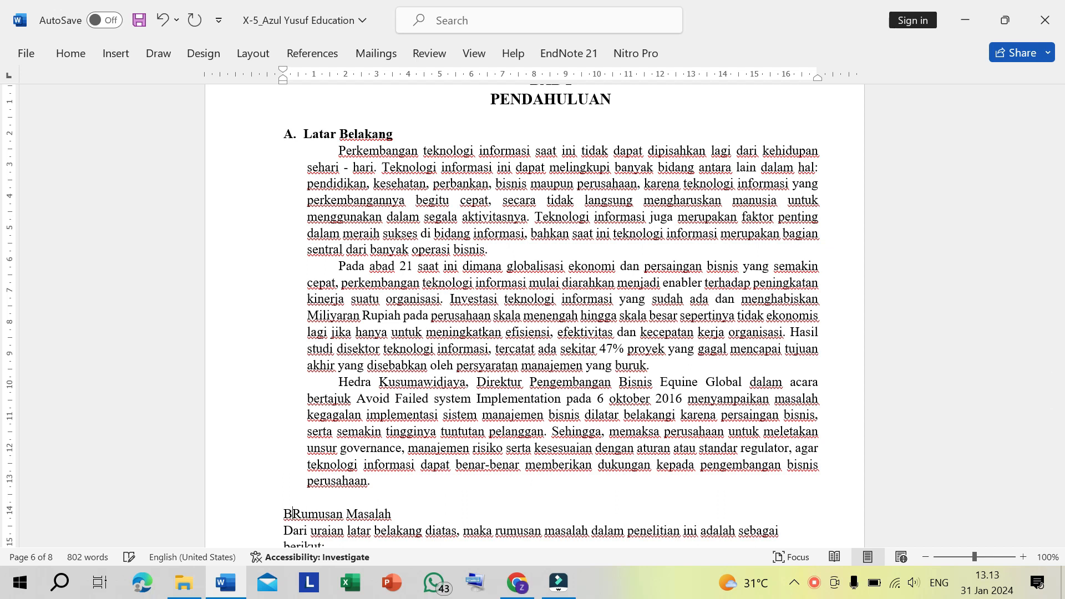
type(".")
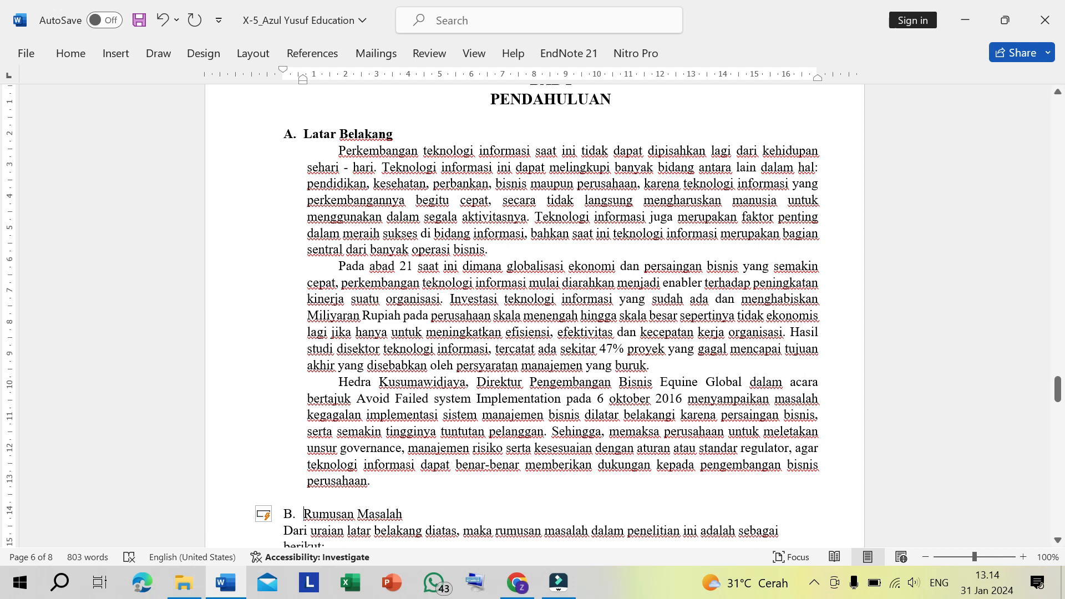
- Make the Rumusan Masalah heading bold, keeping the full ribbon displayed
left_click_drag(304, 514, 407, 513)
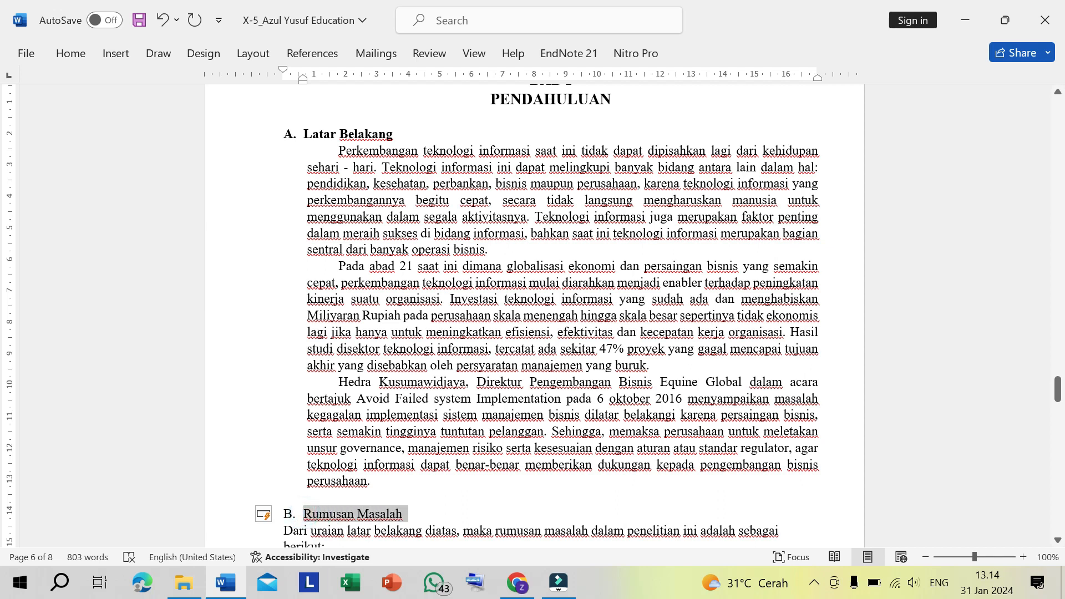
left_click(293, 520)
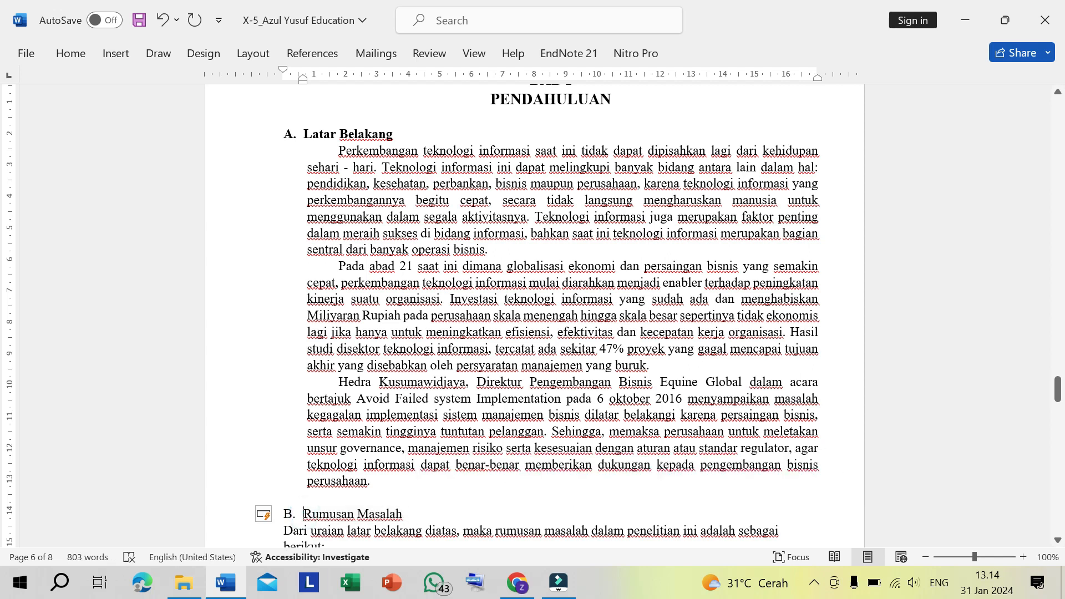
left_click_drag(304, 514, 407, 514)
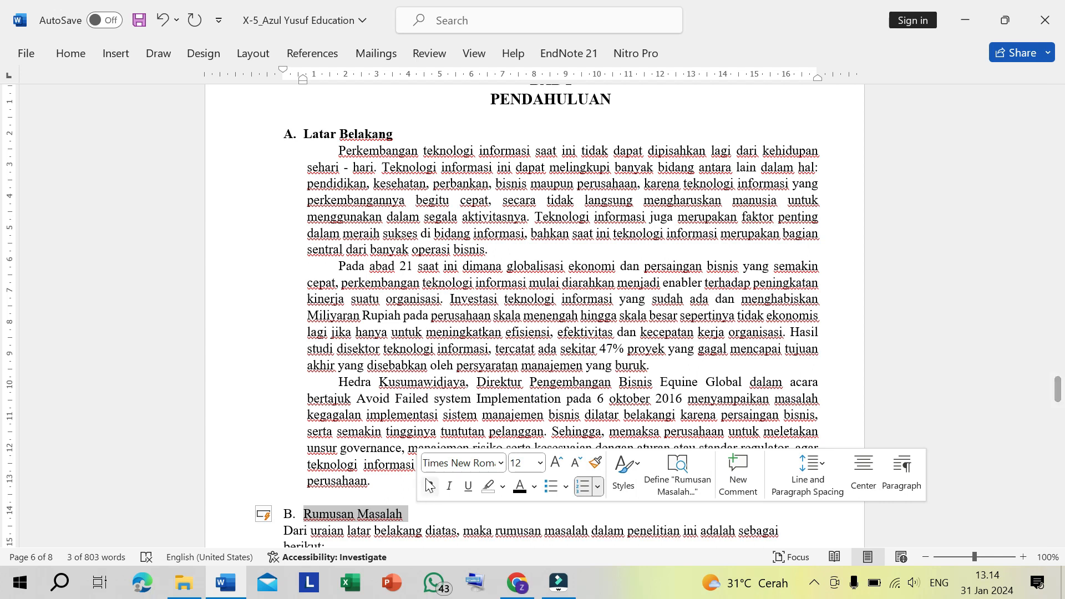
left_click(71, 53)
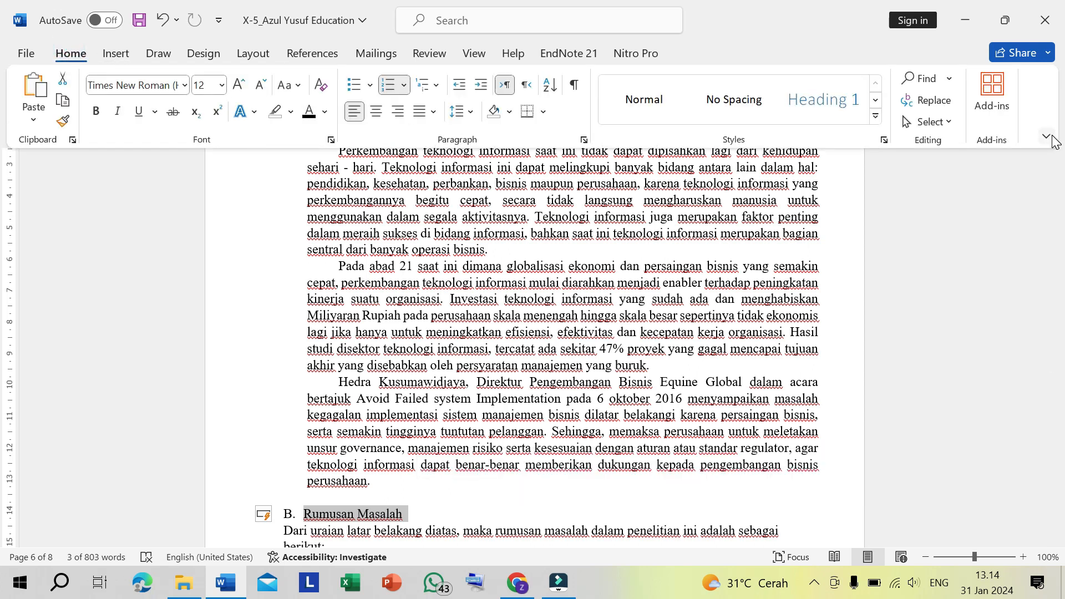
left_click(1048, 136)
left_click(1007, 232)
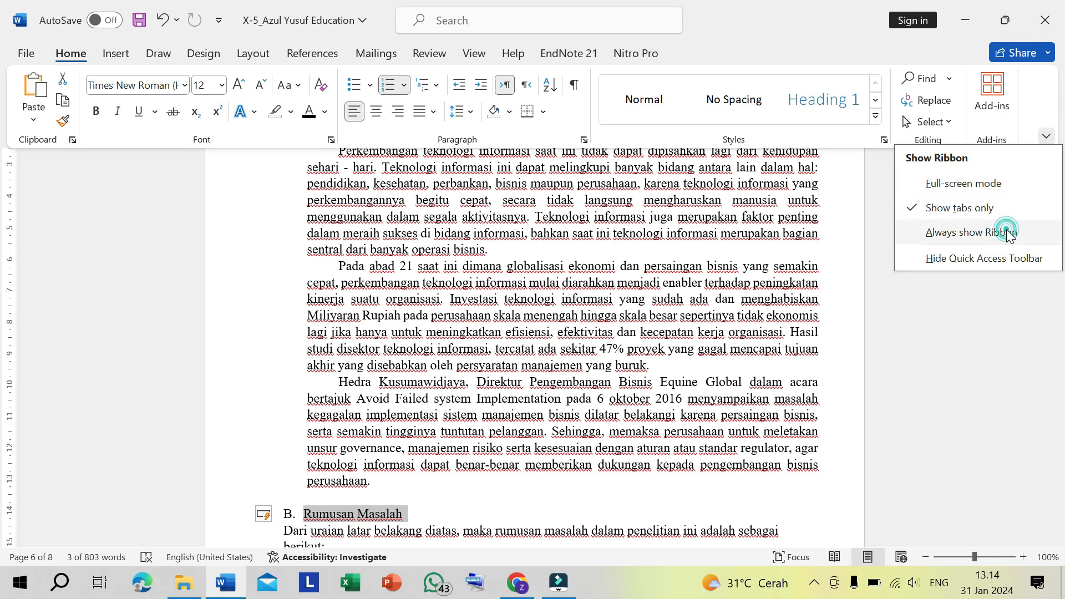
left_click(98, 113)
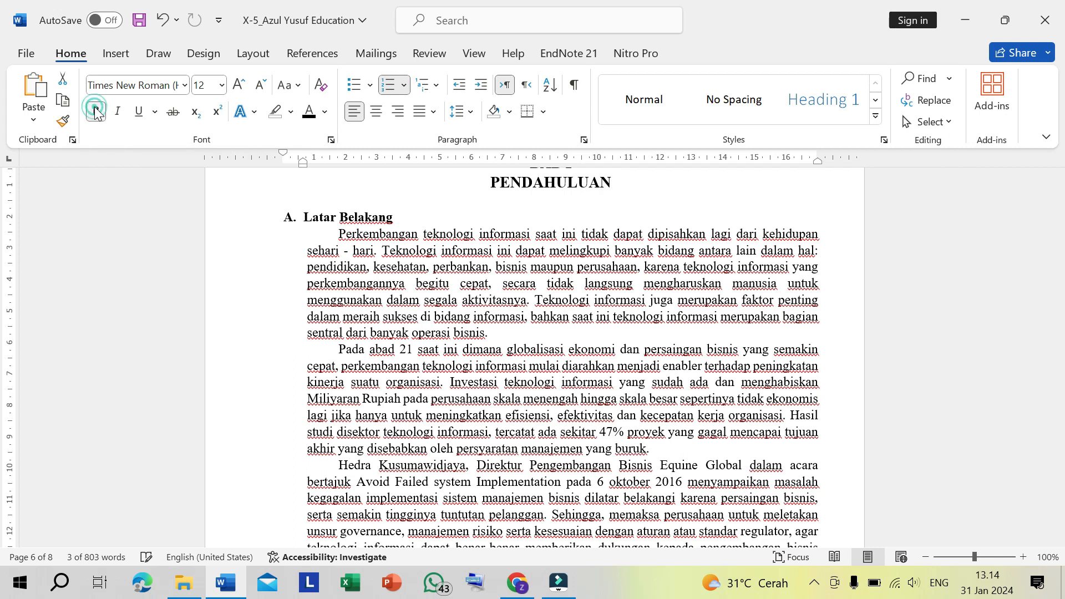
- Justify the text under Rumusan Masalah, from the introductory sentence through the last research question
scroll(551, 357, "down", 3)
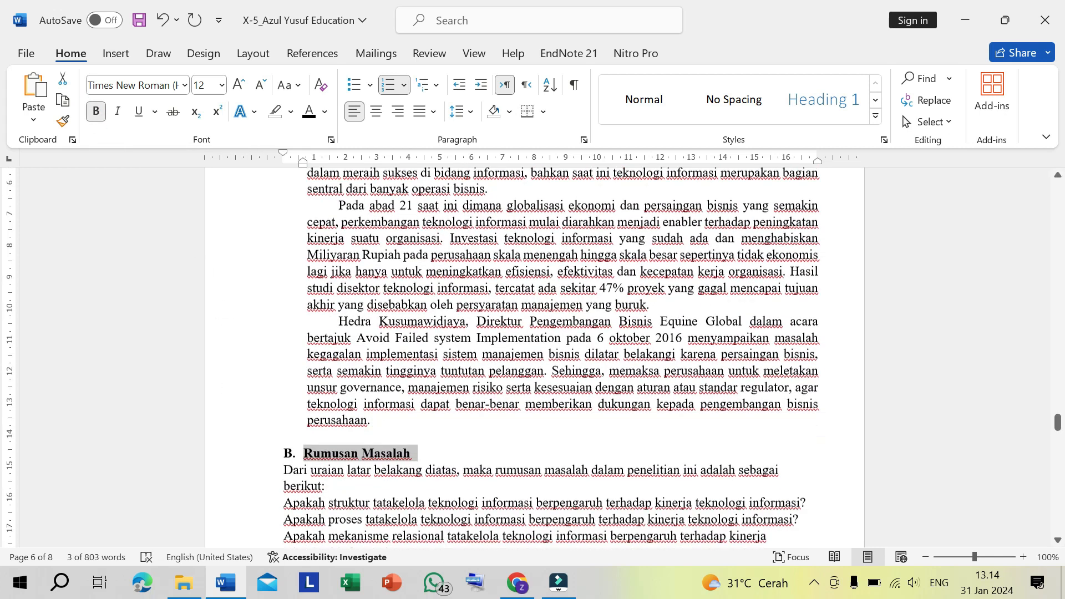
scroll(458, 410, "down", 1)
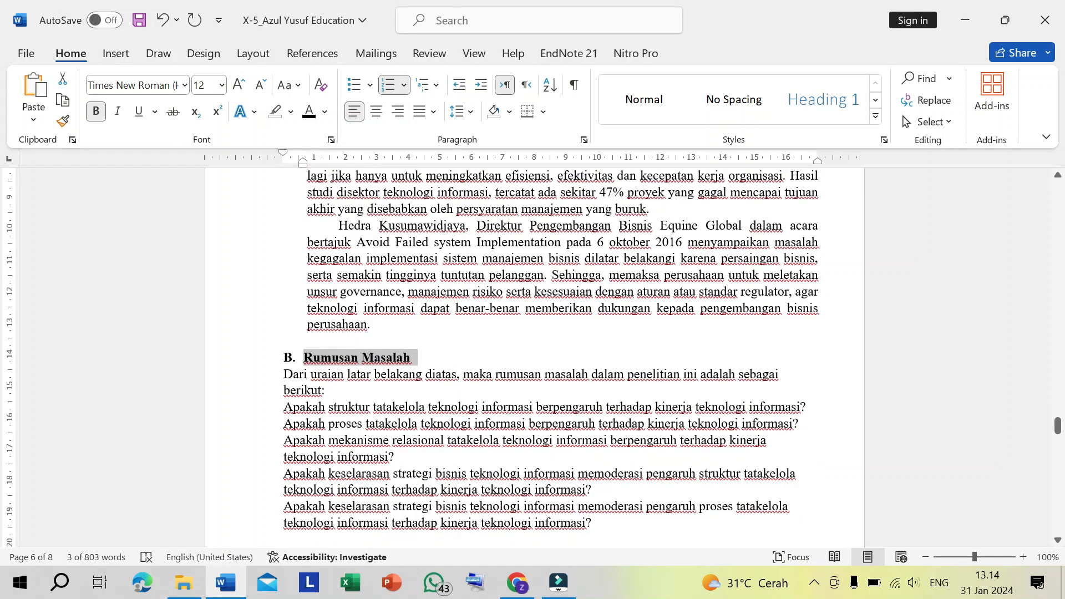
left_click(459, 406)
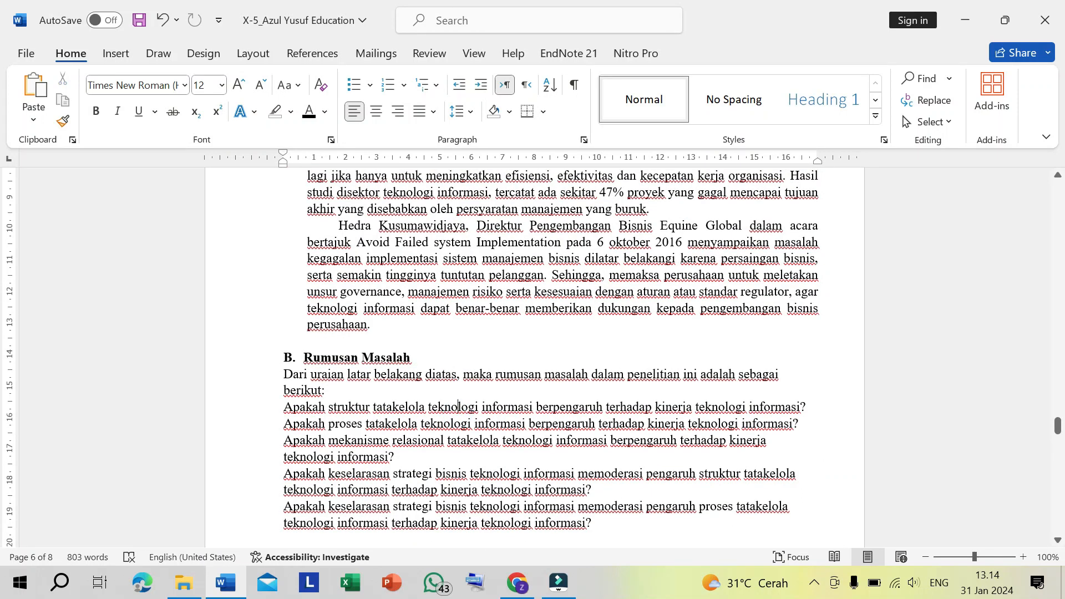
left_click(278, 376)
key("shift+Down")
key("shift+Down")
key("shift+Down")
key("shift+Down")
key("shift+Down")
key("shift+Down")
key("shift+Down")
key("shift+Down")
key("shift+Down")
key("shift+Down")
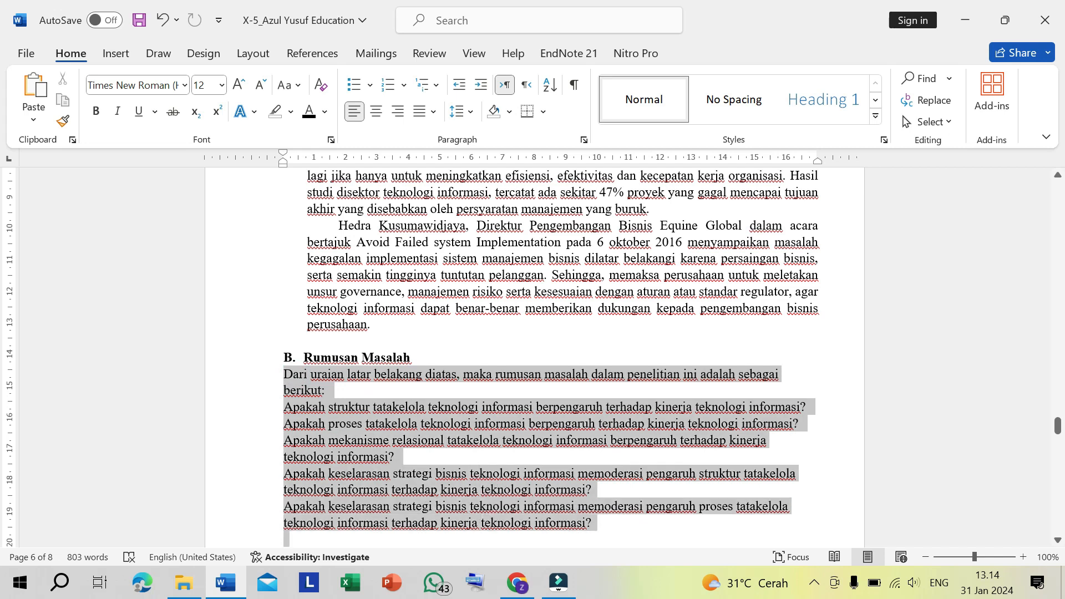
left_click_drag(478, 544, 584, 485)
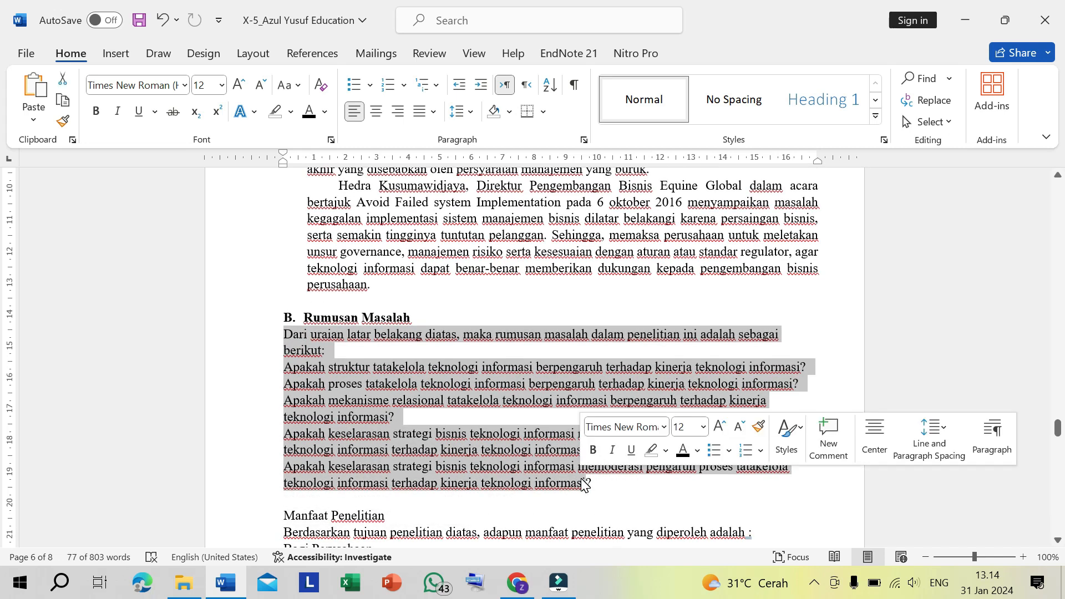
left_click(428, 114)
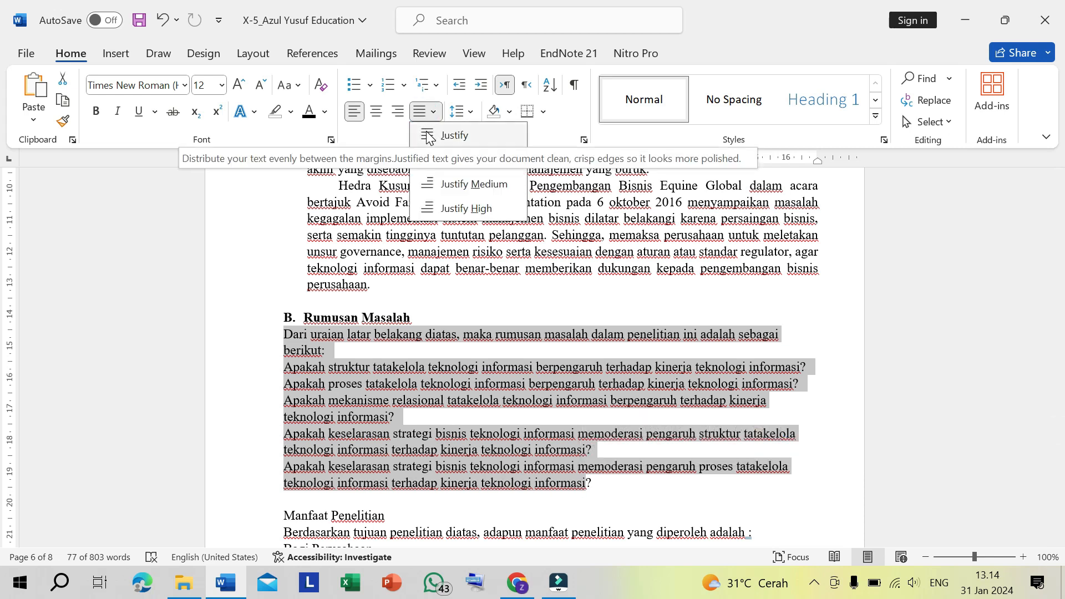
left_click(427, 135)
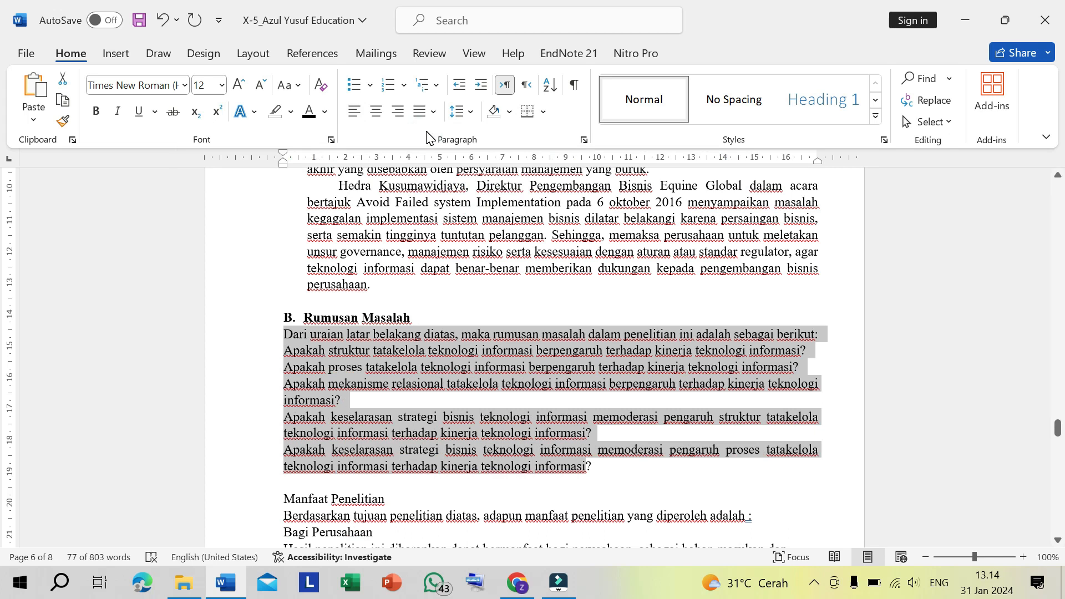
- Indent the introductory sentence under Rumusan Masalah so that it aligns with the heading text
left_click(407, 383)
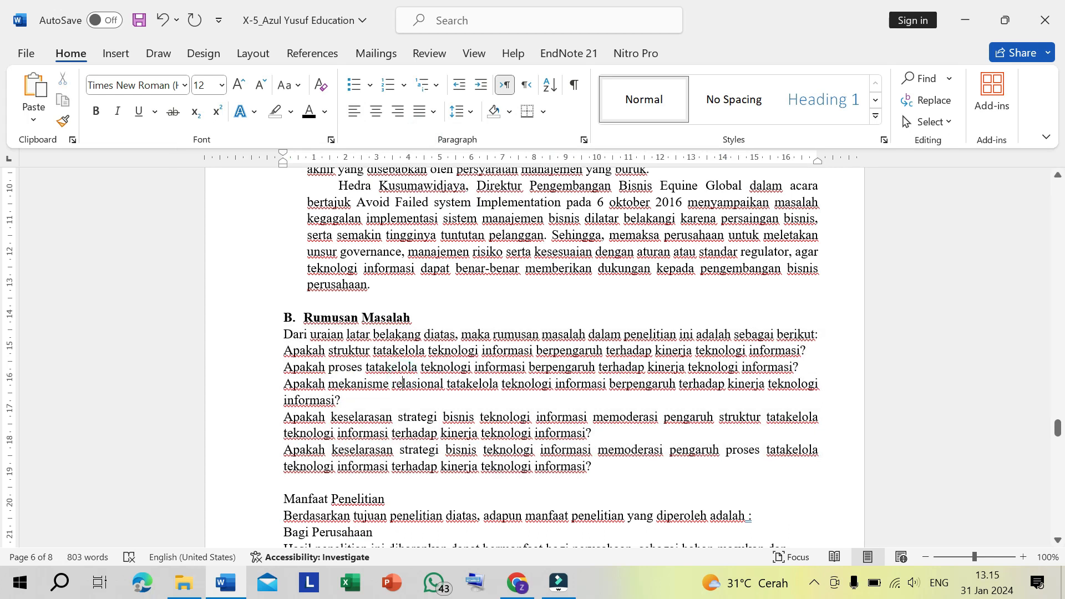
left_click(280, 338)
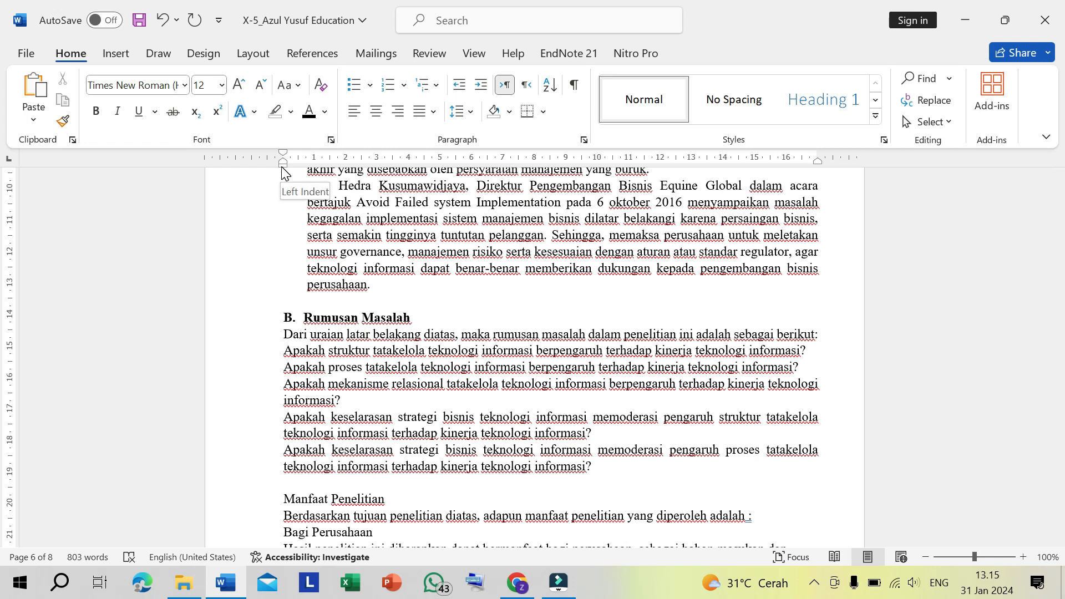
left_click_drag(282, 167, 310, 171)
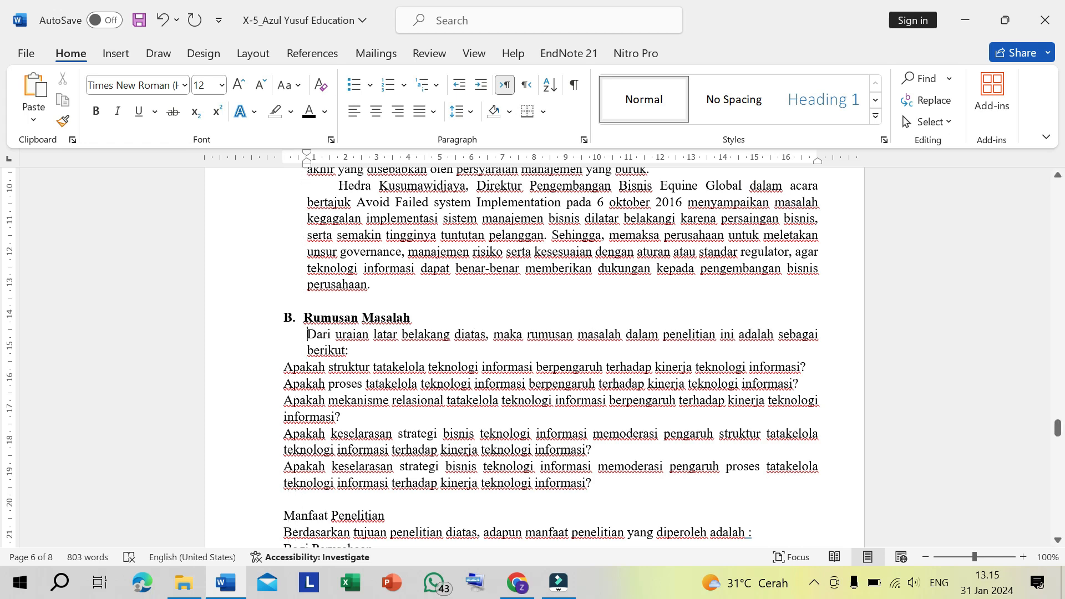
- Turn the first research question into numbered item 1, with its number indented level with the introductory sentence
left_click(282, 368)
type("1.")
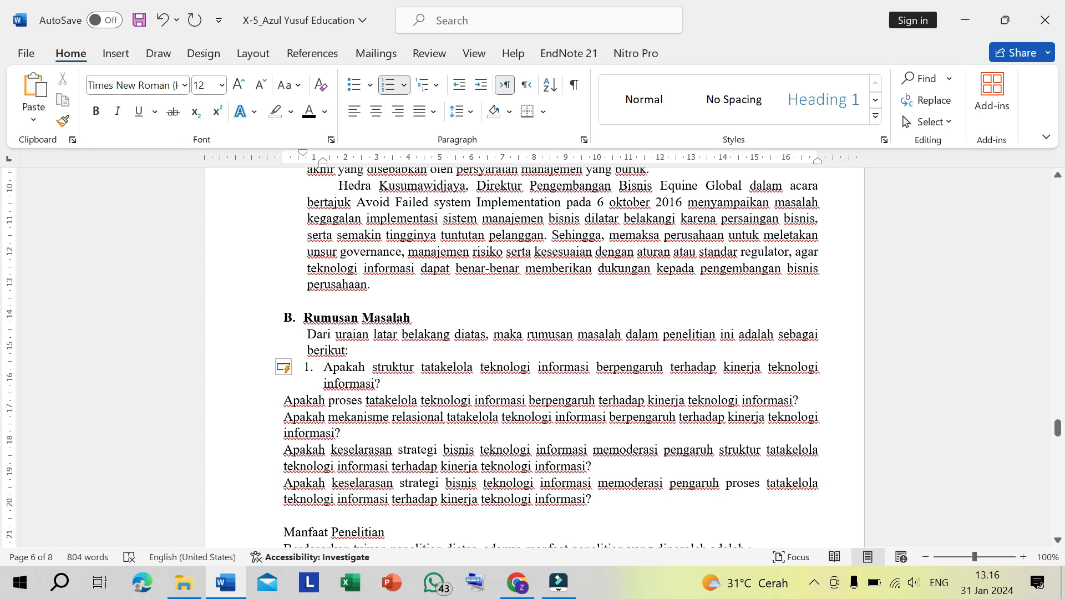
left_click(307, 368)
left_click_drag(307, 368, 283, 368)
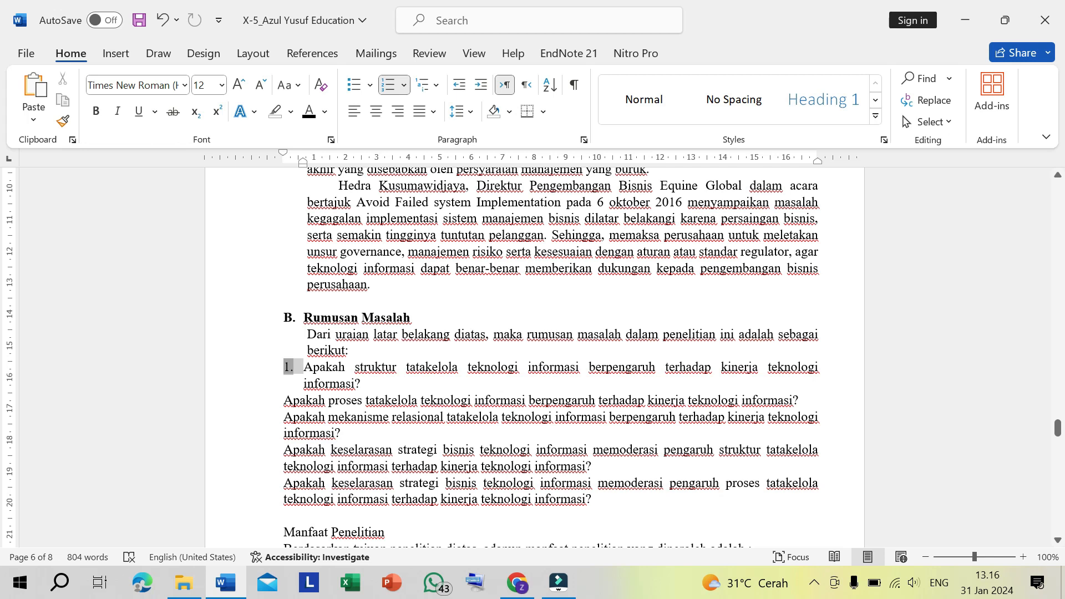
left_click(323, 385)
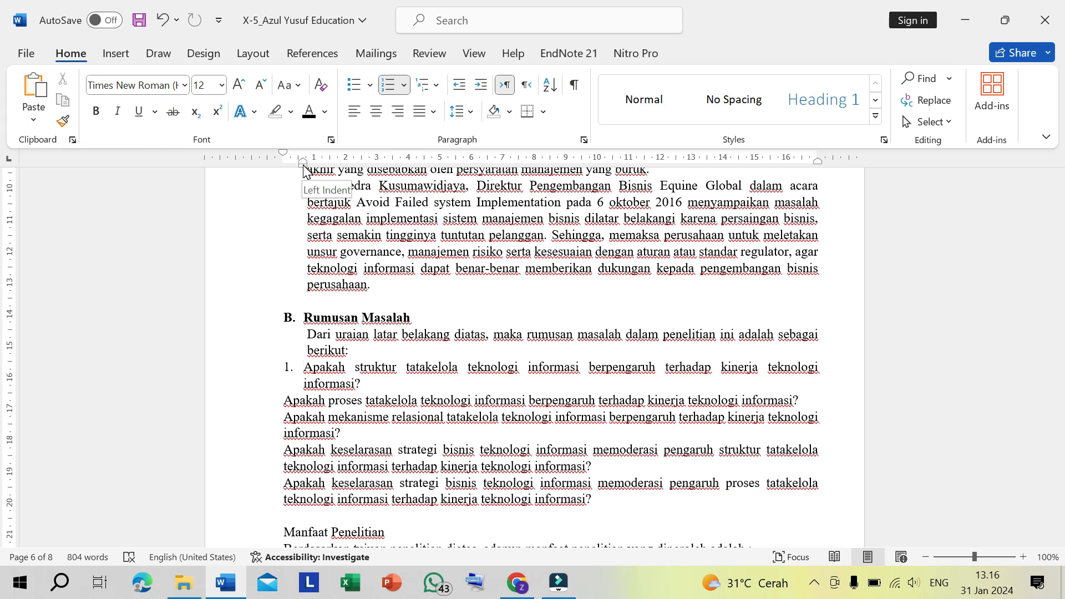
left_click_drag(304, 166, 324, 172)
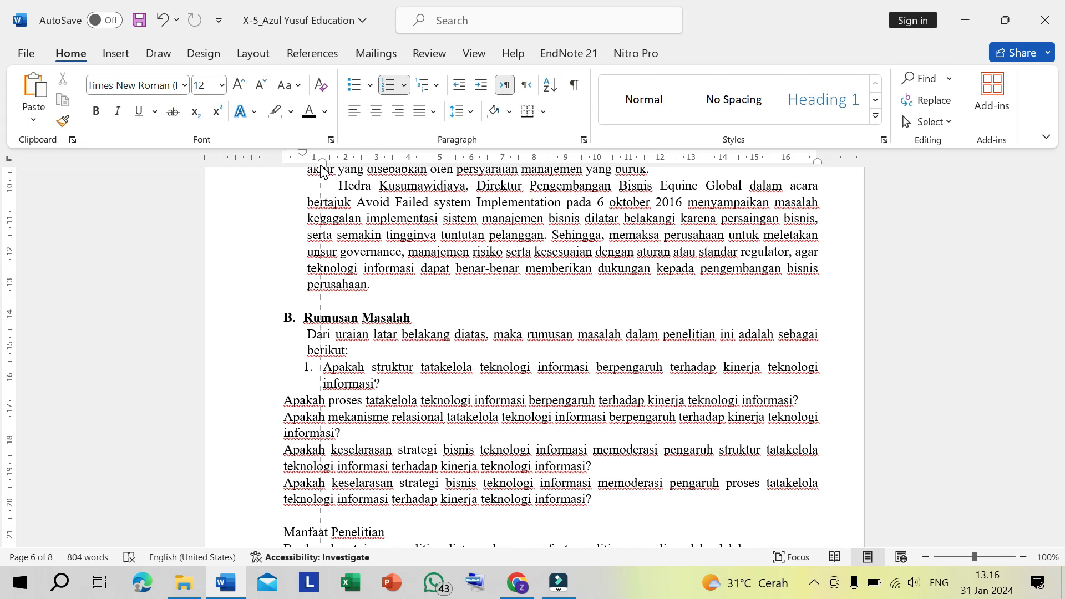
left_click_drag(322, 171, 322, 171)
- Turn the second research question into numbered item 2 and set its left indent level with item 1
left_click(285, 400)
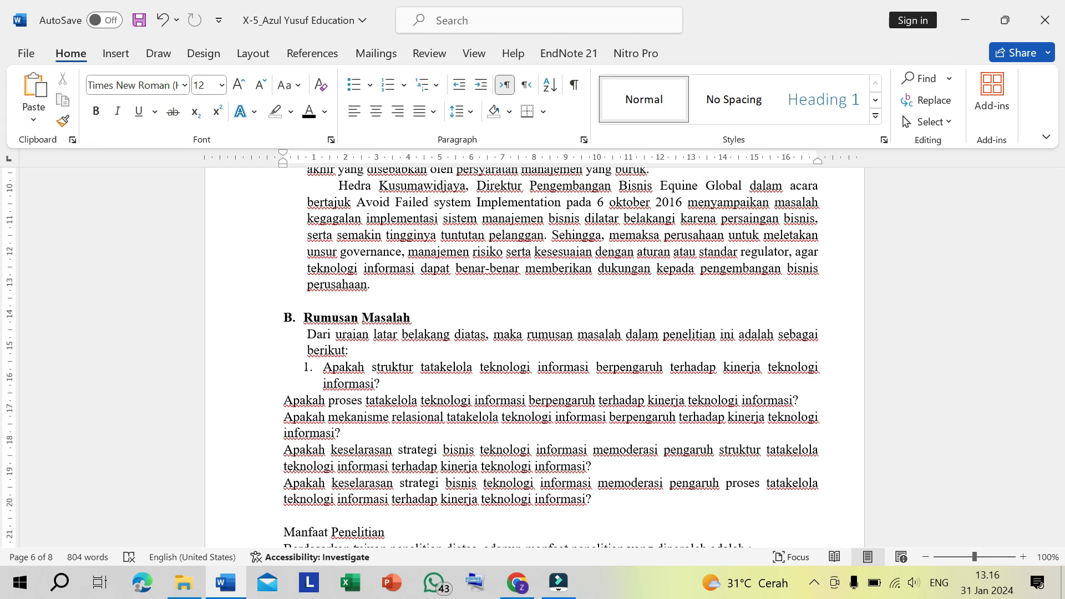
type("2")
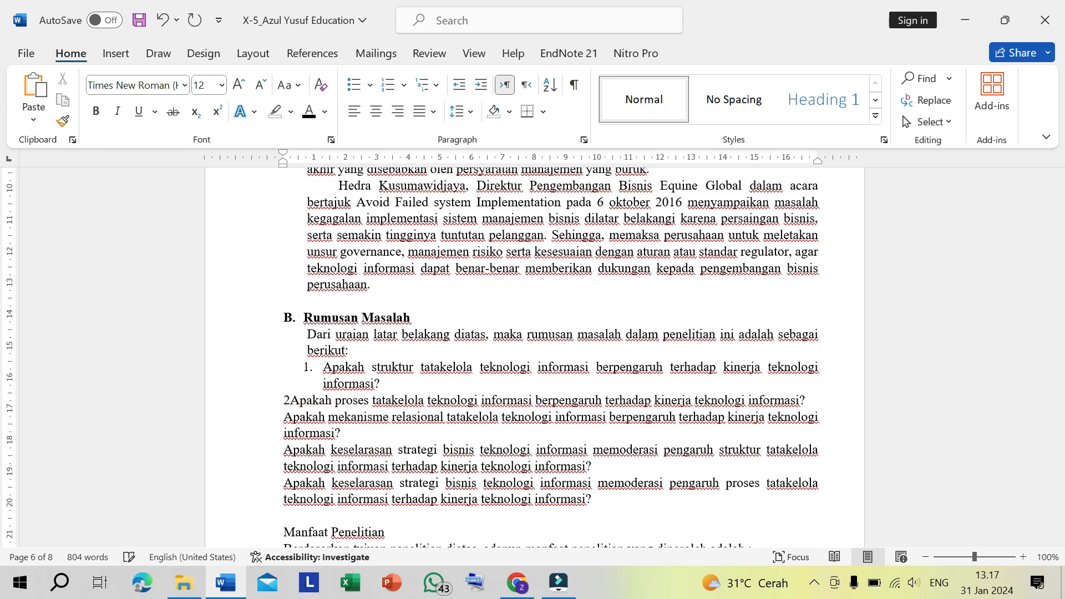
type(".")
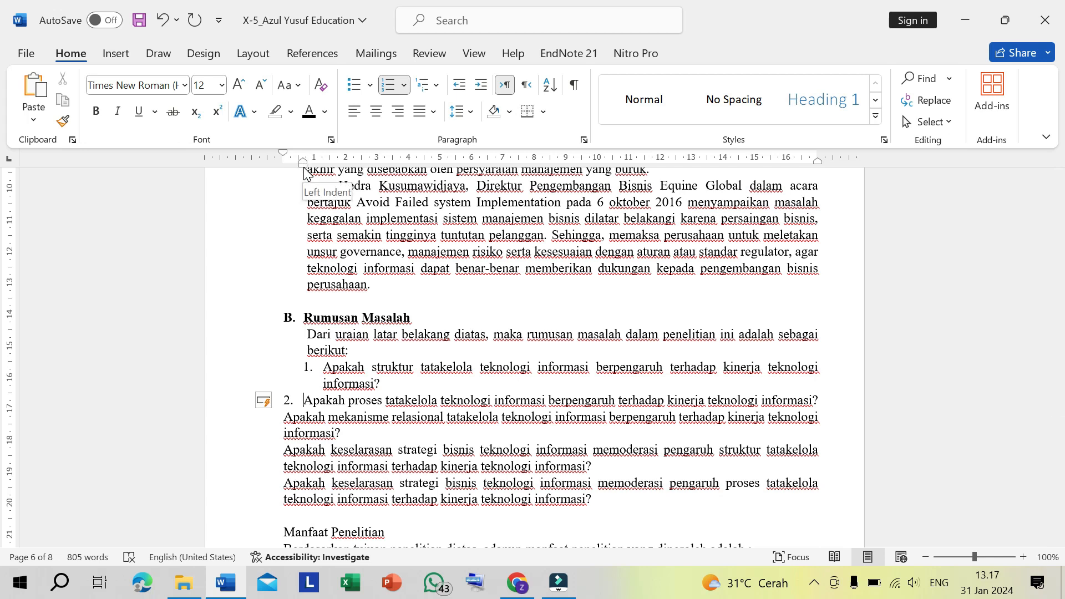
left_click_drag(304, 166, 324, 167)
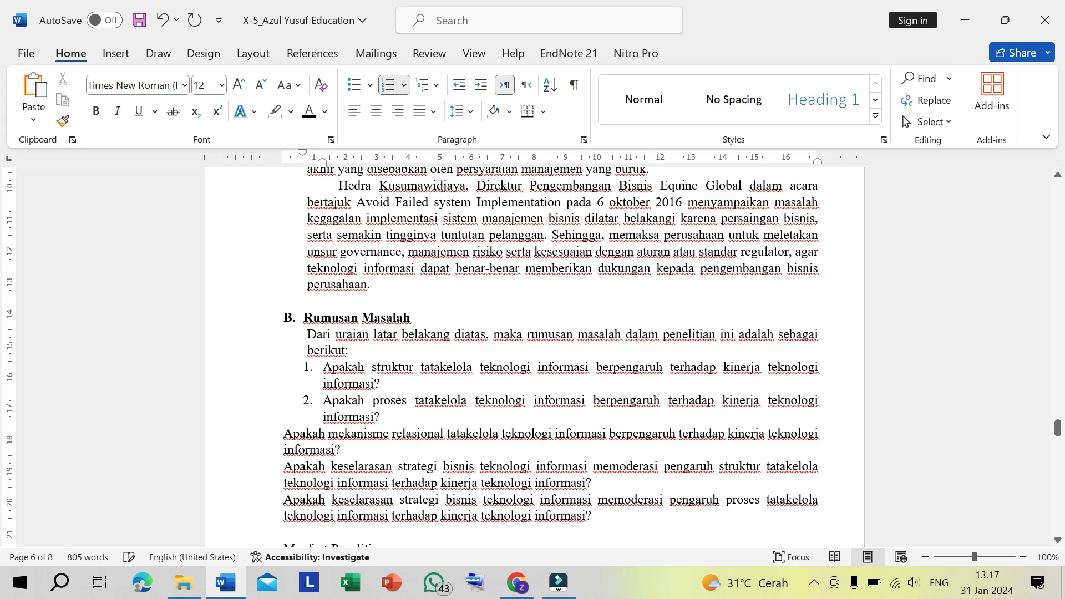
- Remove the number and indent from the second research question
key("BackSpace")
key("BackSpace")
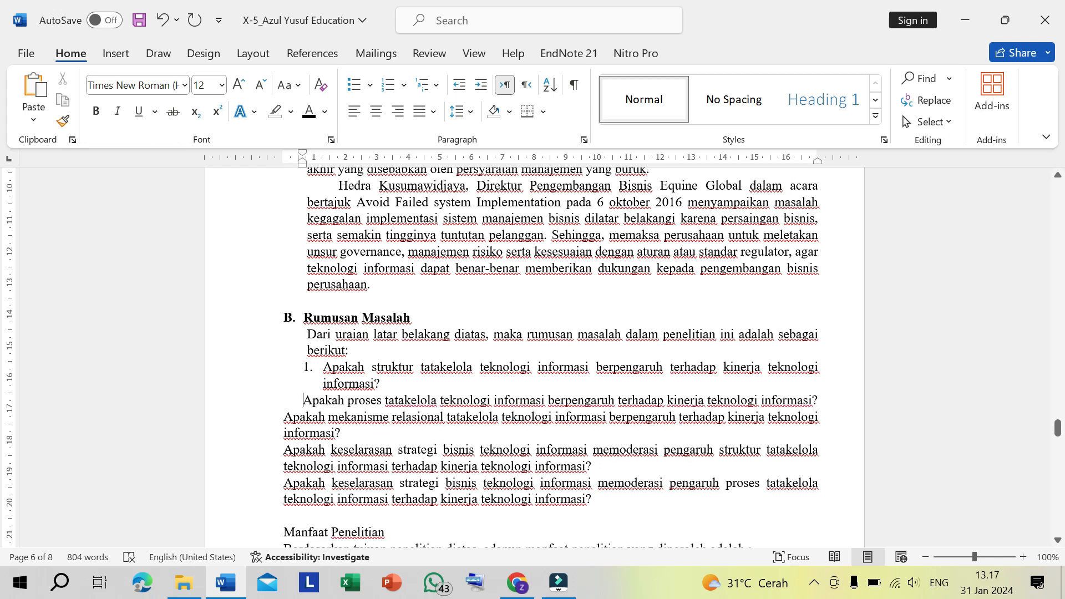
key("BackSpace")
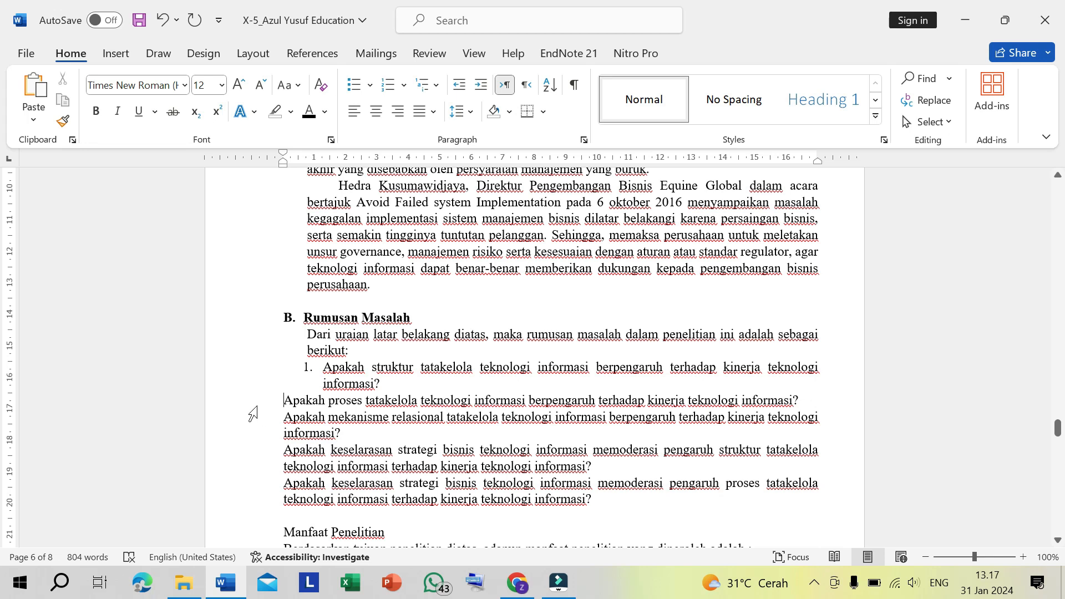
- Continue the numbered list with the second and third research questions as items 2 and 3, joining each to the preceding item and splitting it off again
left_click(284, 398)
key("BackSpace")
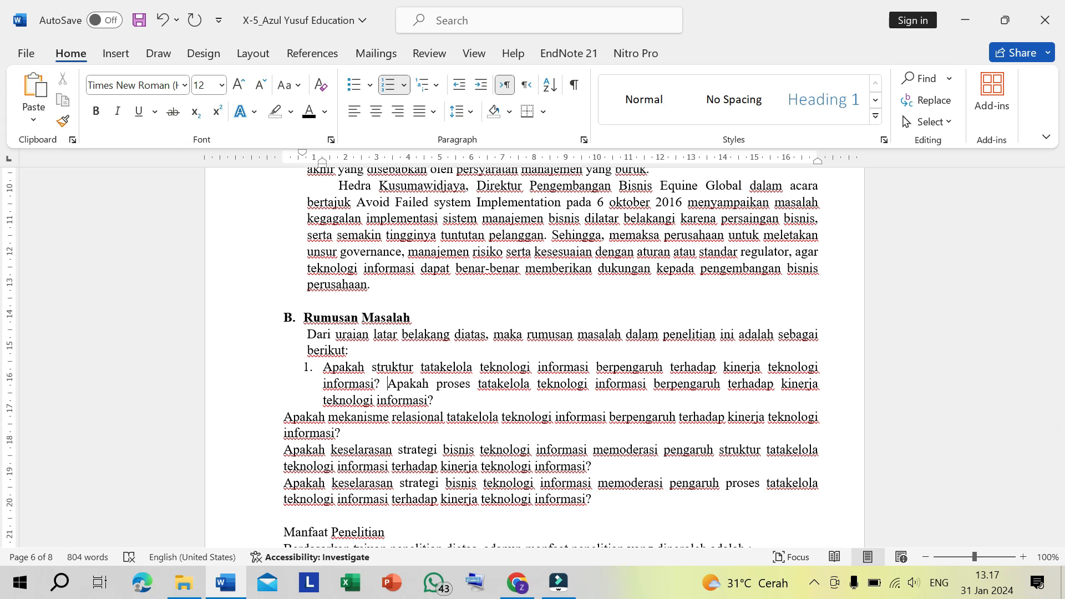
key("Return")
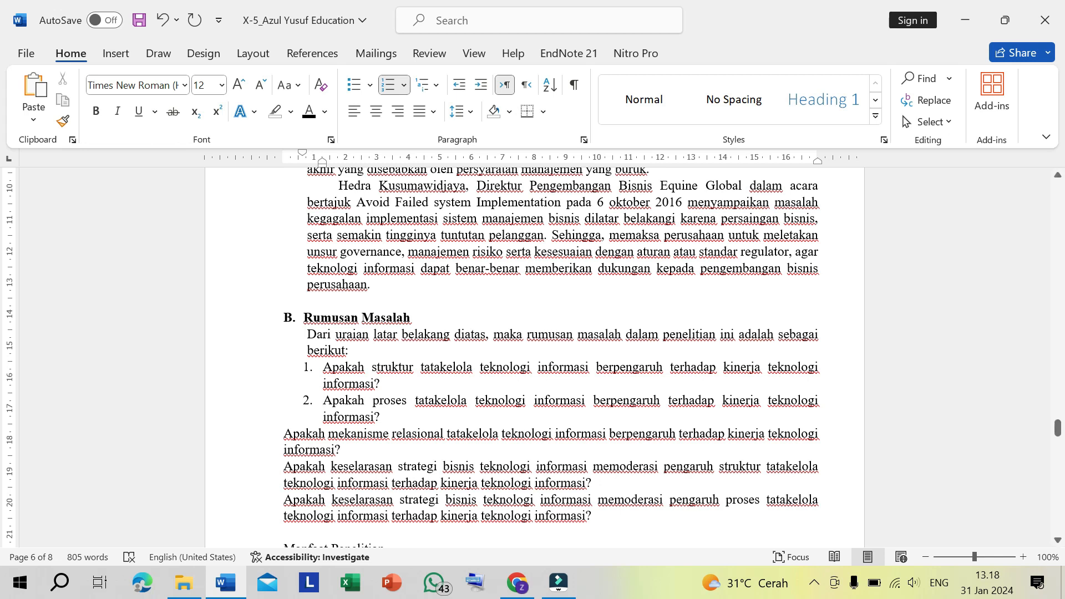
left_click(282, 432)
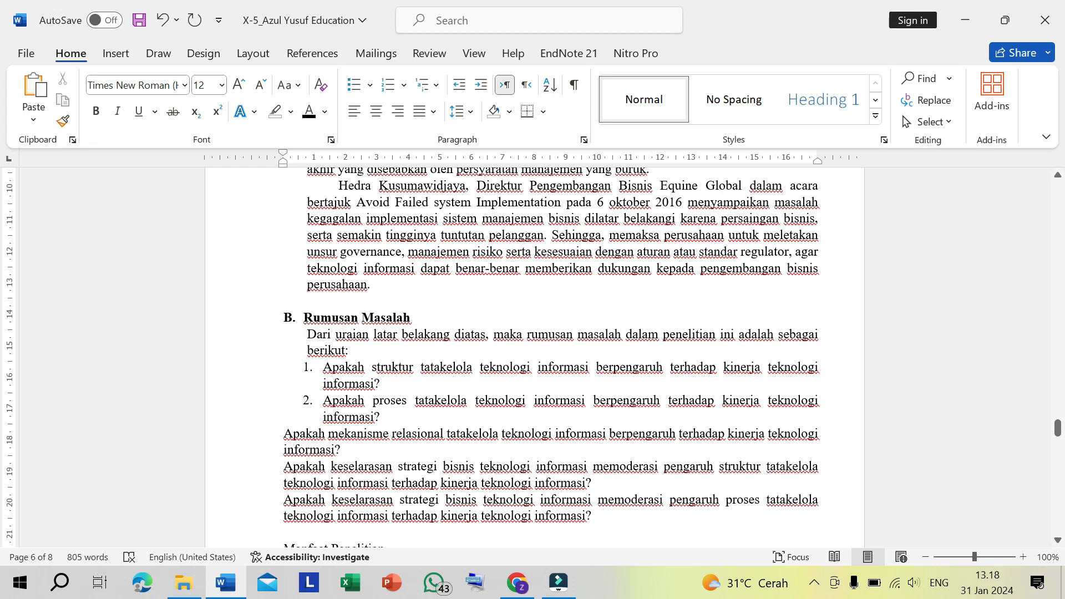
left_click(281, 433)
key("BackSpace")
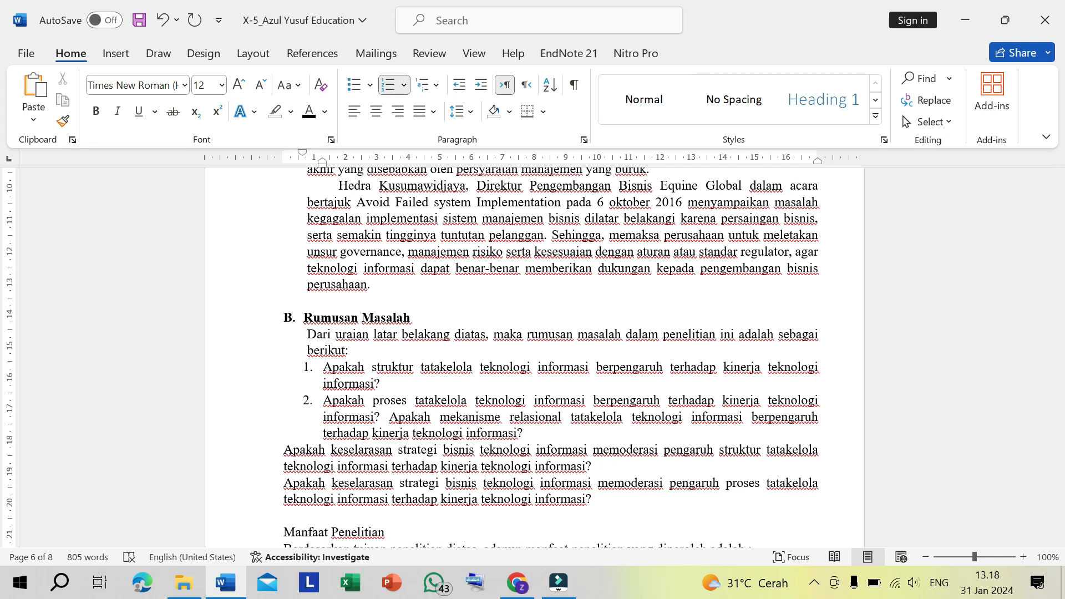
key("Return")
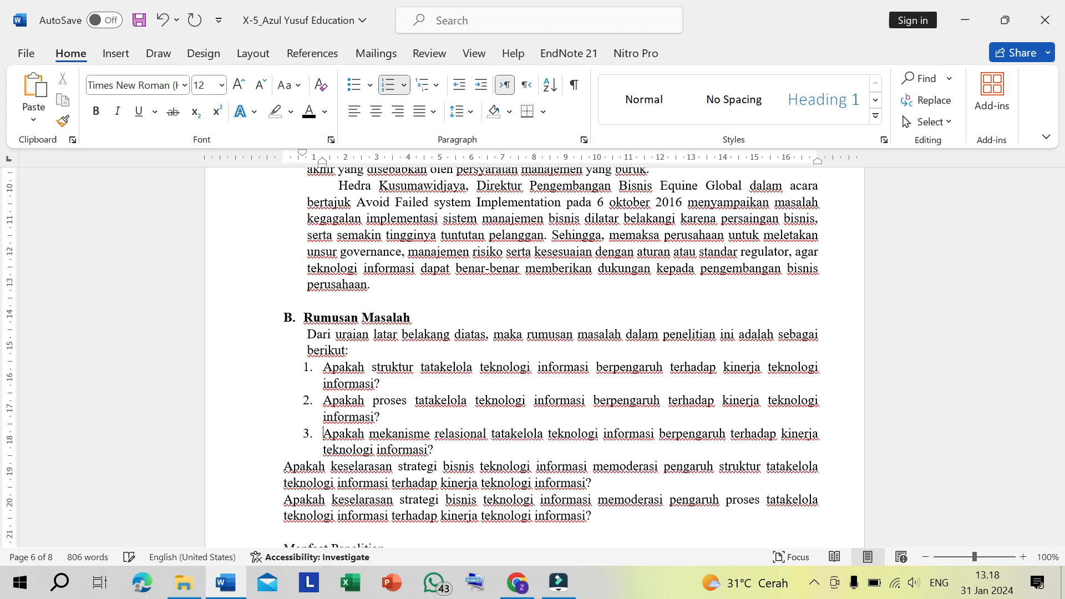
- Extend the numbered list in the same way to the last two research questions as items 4 and 5
left_click(280, 466)
key("BackSpace")
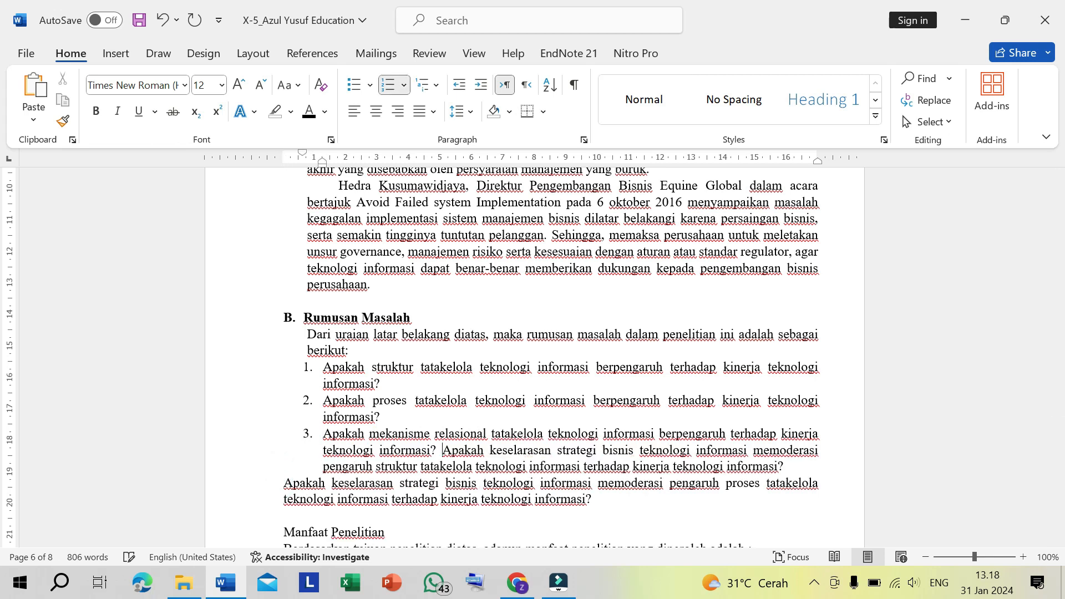
key("Return")
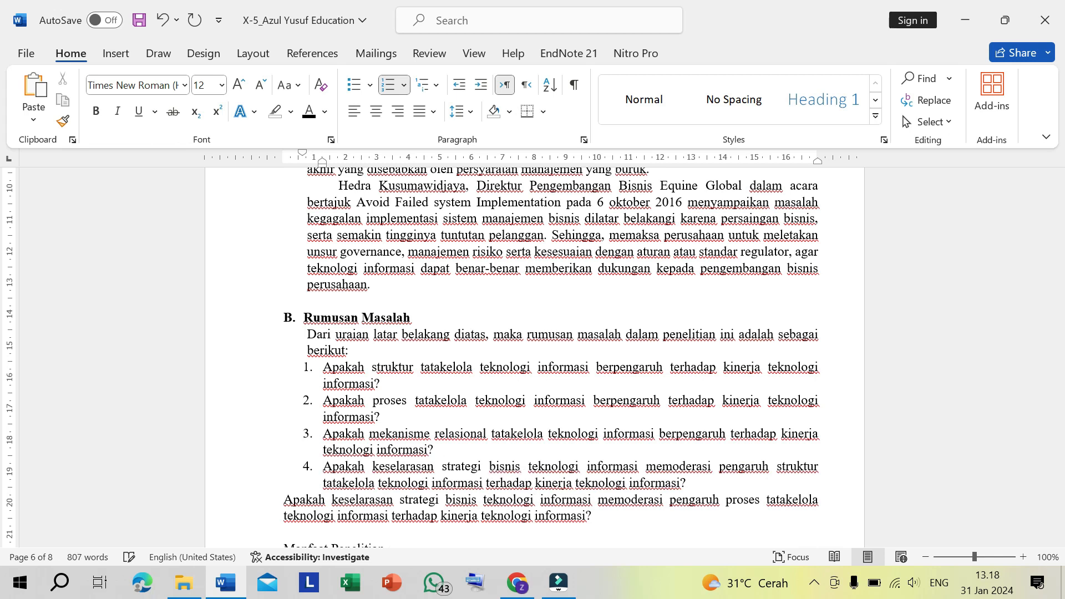
scroll(230, 435, "down", 3)
left_click(280, 415)
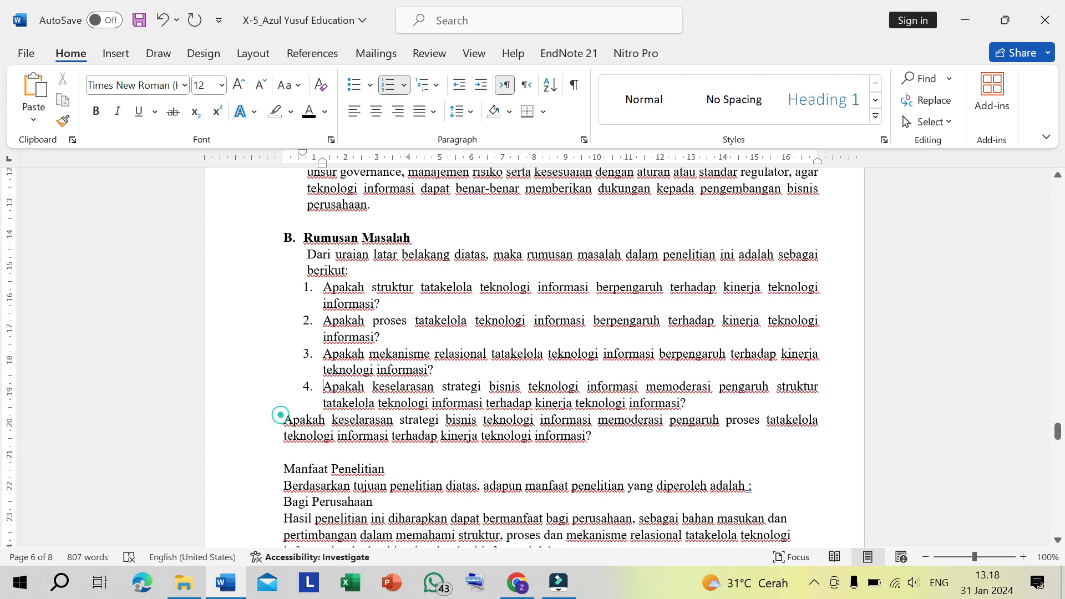
key("BackSpace")
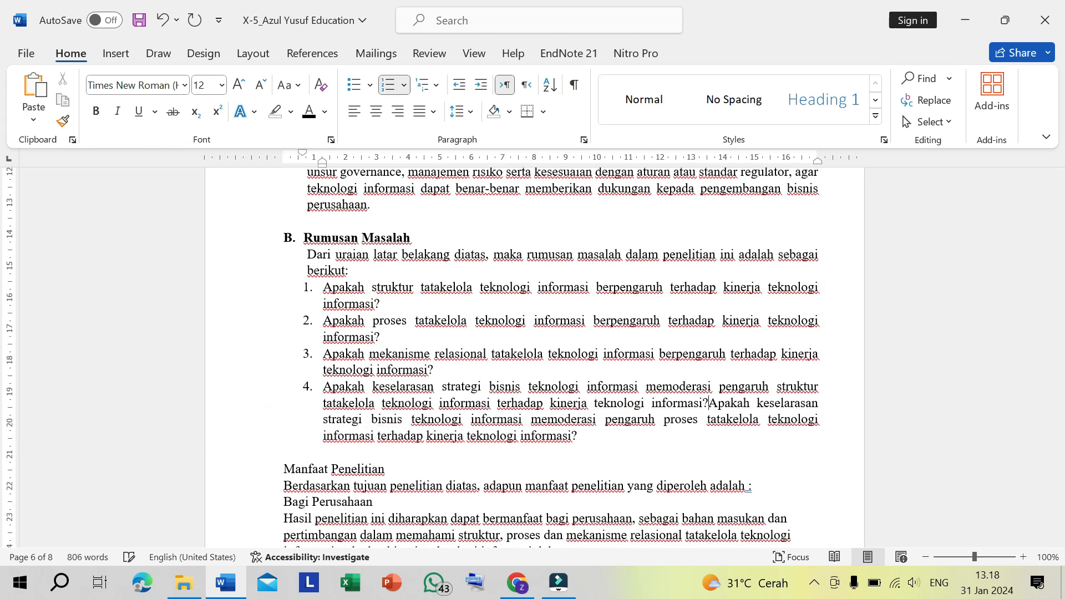
key("Return")
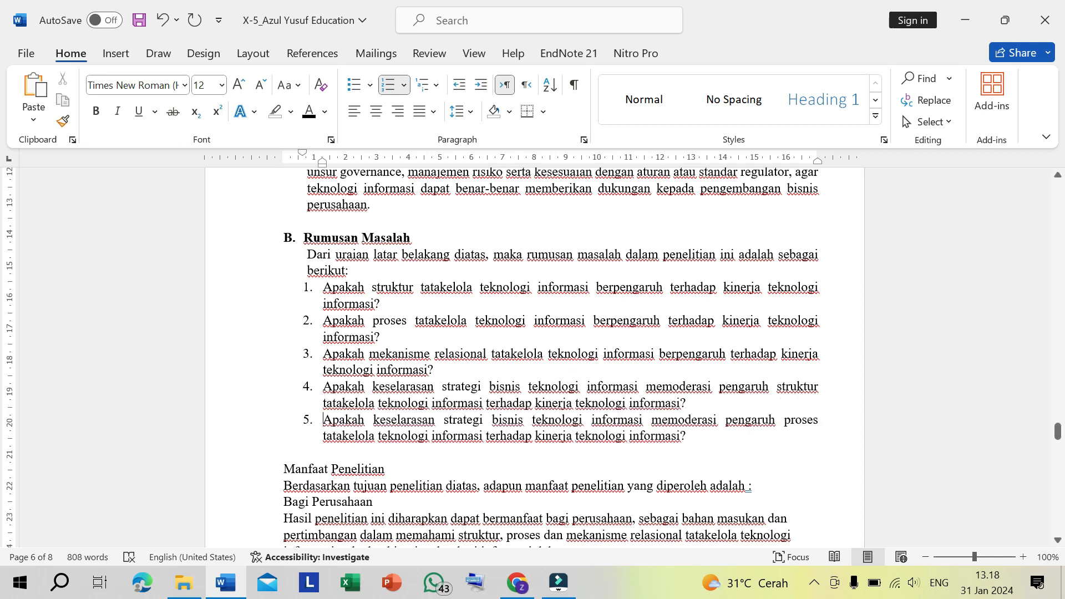
- Turn the Manfaat Penelitian heading into lettered list item C and make it bold
scroll(533, 355, "up", 1)
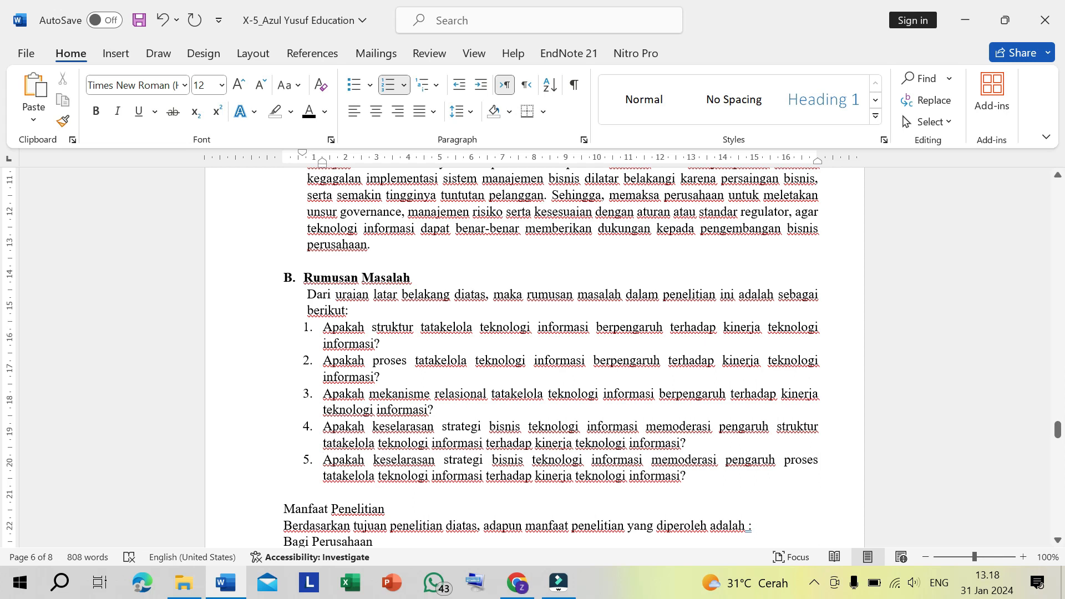
scroll(533, 355, "down", 1)
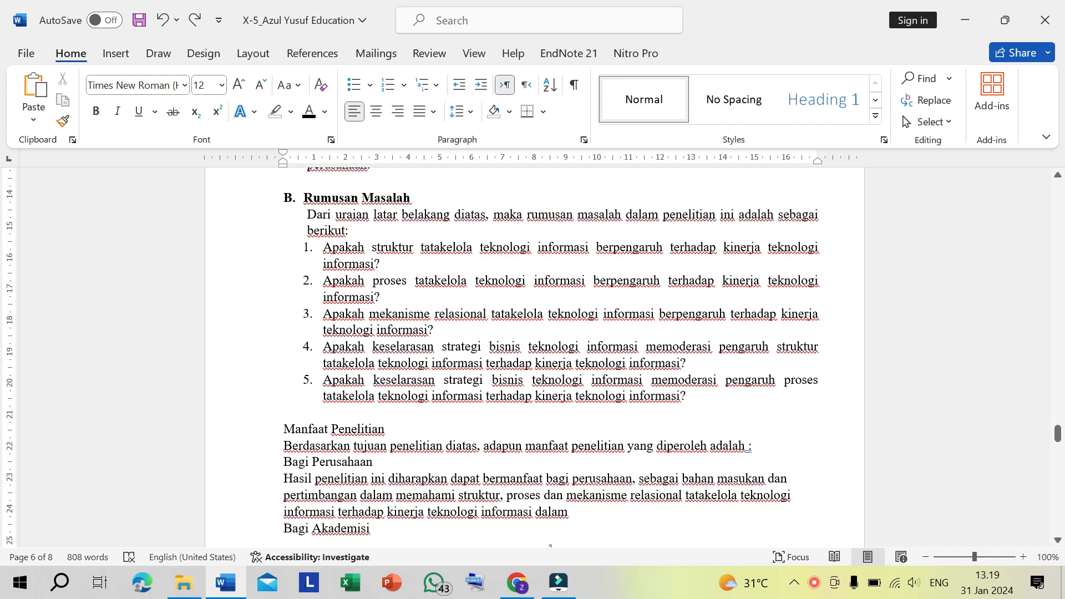
type("C.")
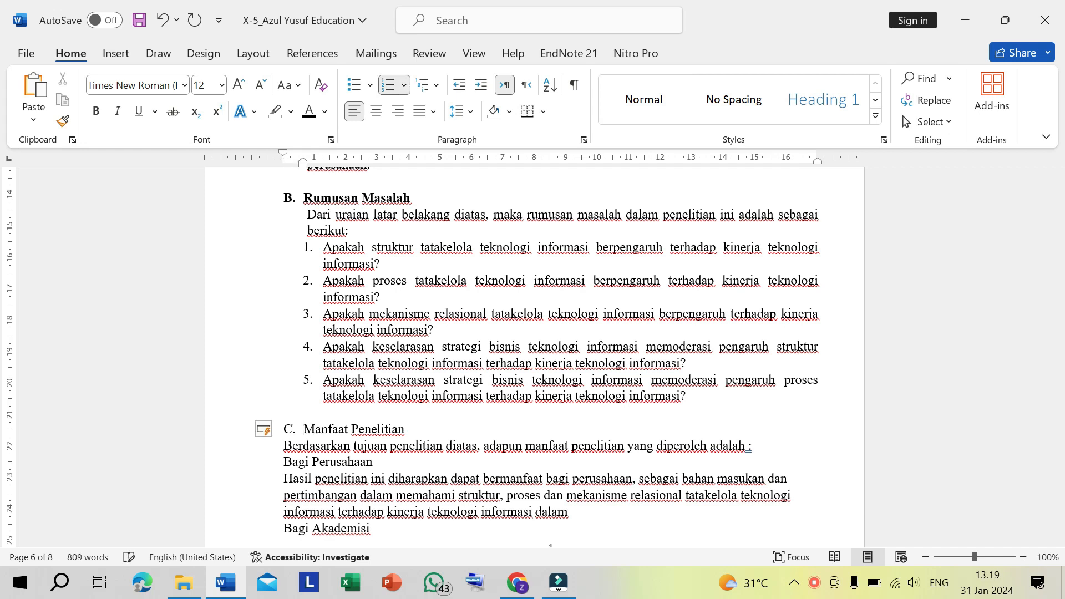
triple_click(300, 436)
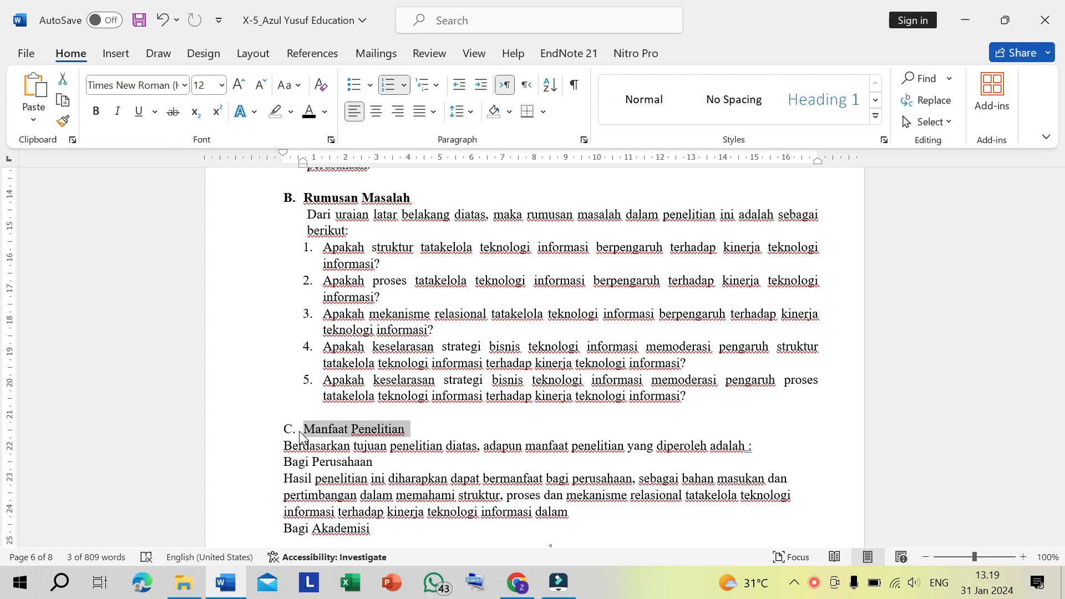
key("ctrl+b")
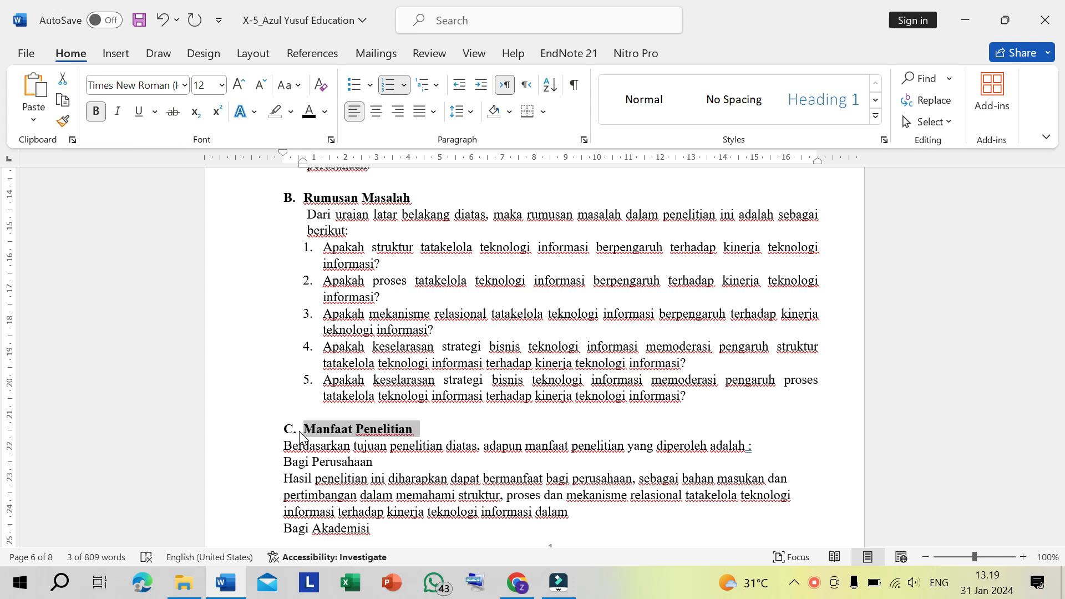
- Indent the introductory sentence under Manfaat Penelitian to the heading text and turn Bagi Perusahaan into numbered item 1
left_click(286, 445)
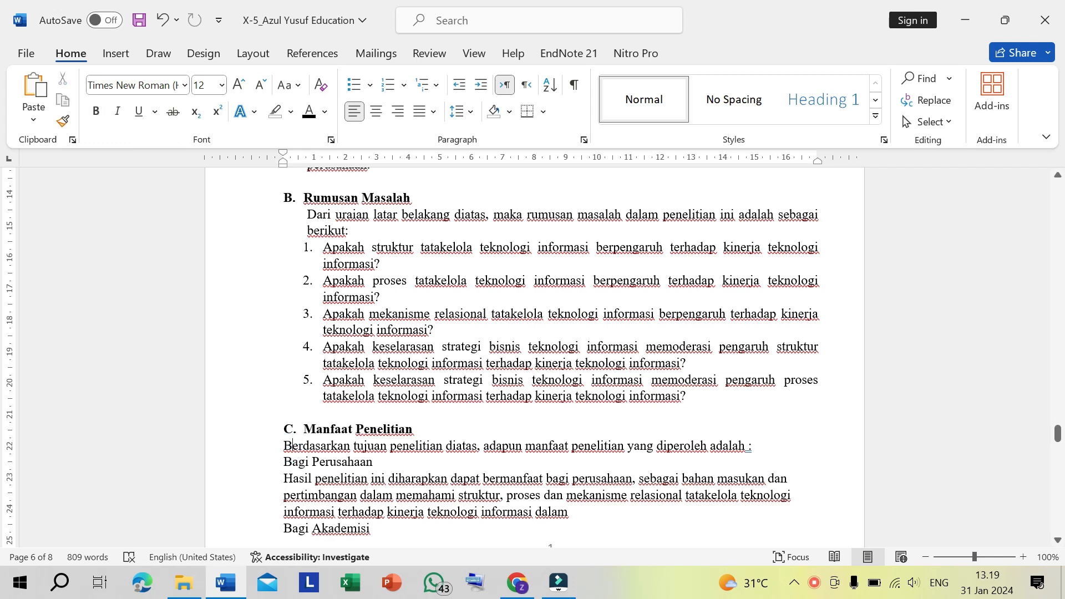
left_click_drag(287, 166, 309, 169)
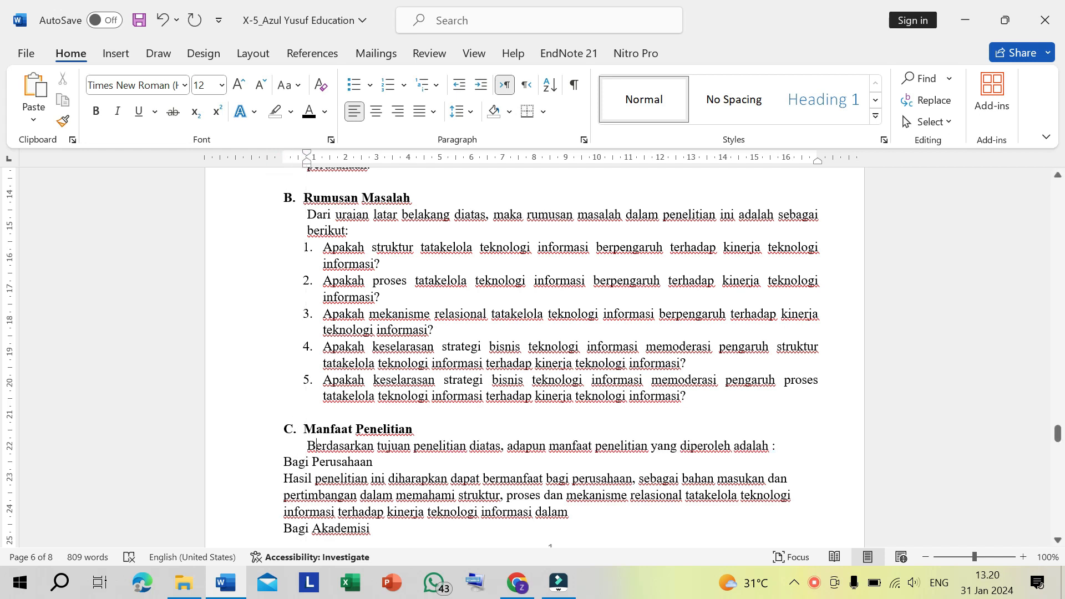
left_click(282, 462)
type("1.")
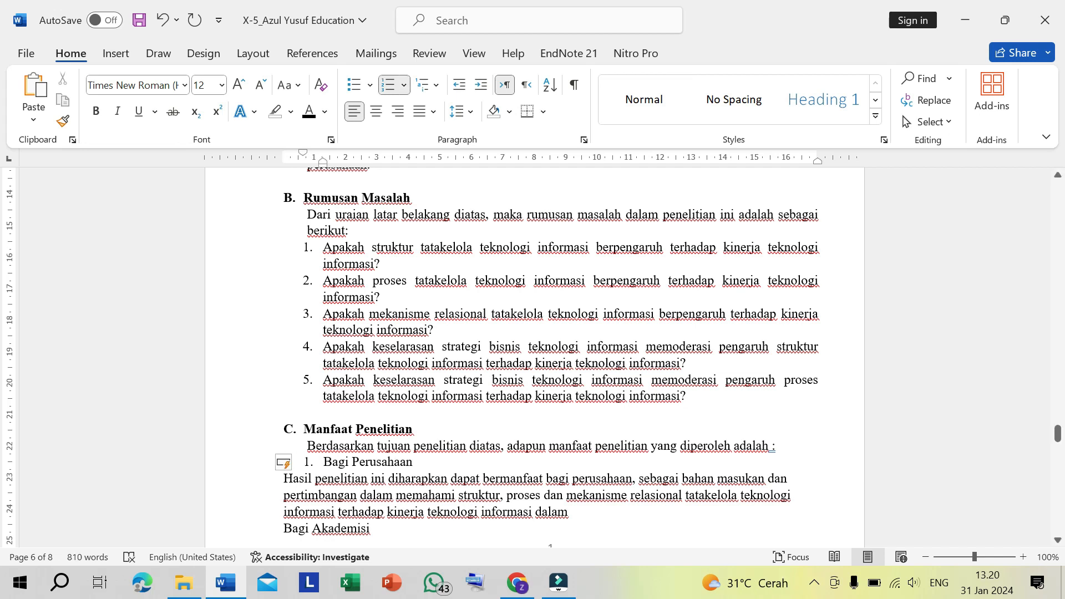
- Indent the Hasil penelitian paragraph so that it aligns with the text of the Bagi Perusahaan item
scroll(284, 438, "down", 1)
left_click(285, 438)
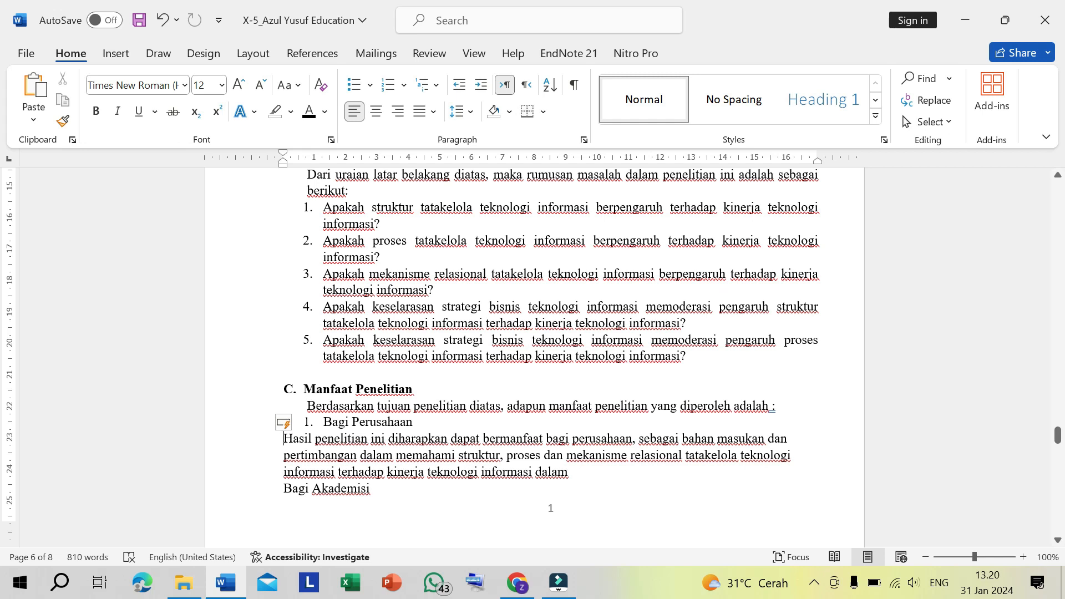
double_click(336, 423)
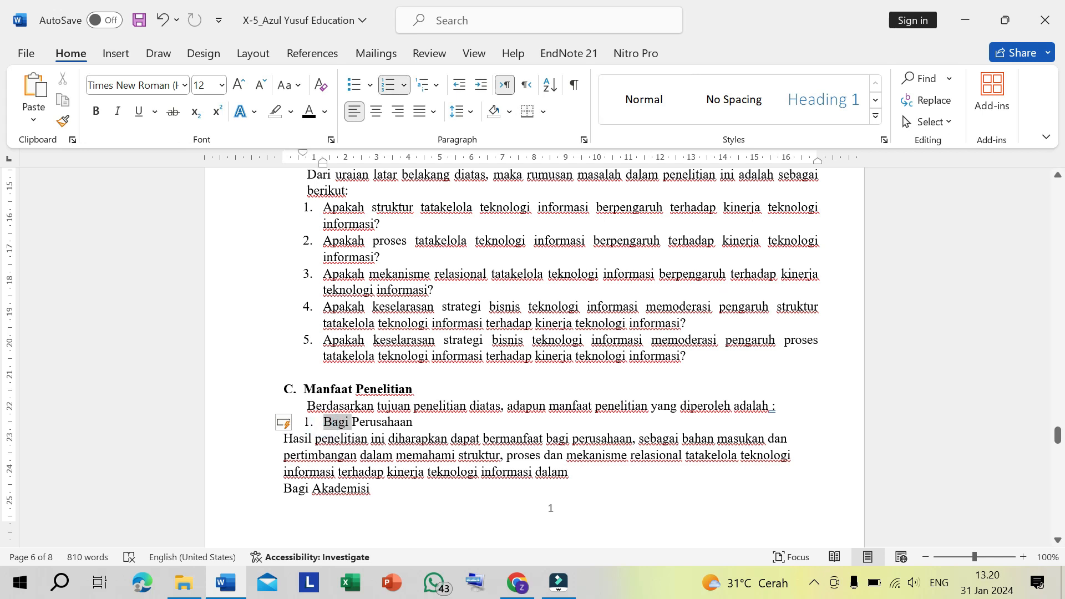
left_click(324, 422)
left_click(283, 439)
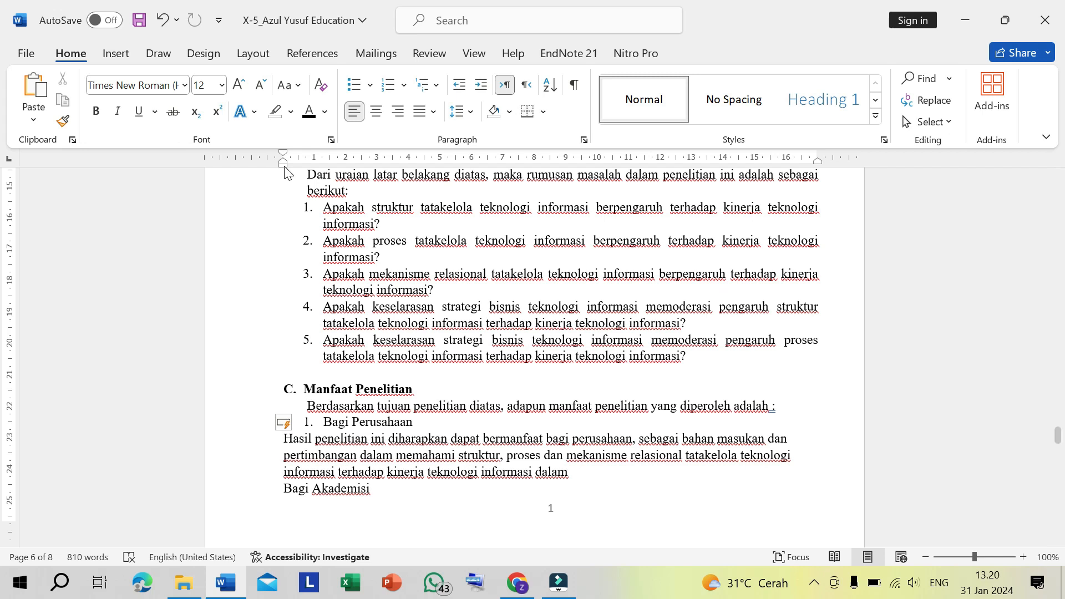
left_click_drag(285, 166, 285, 166)
left_click_drag(283, 166, 303, 169)
left_click_drag(314, 168, 322, 172)
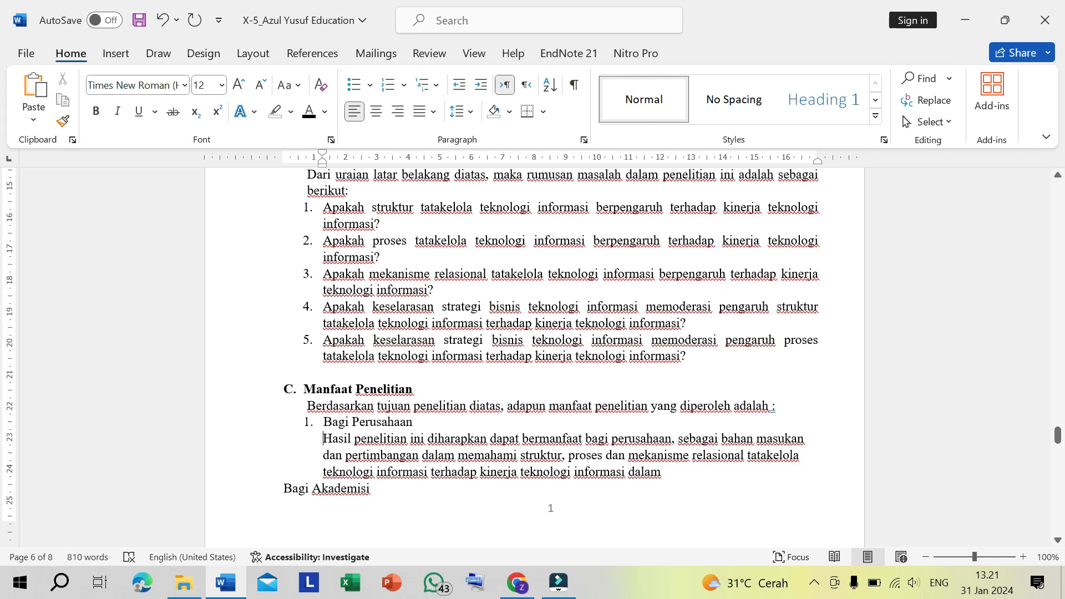
- Remove the Hasil penelitian paragraph's indent, merge it into the Bagi Perusahaan item, and split it off again as unnumbered text aligned with that item
key("BackSpace")
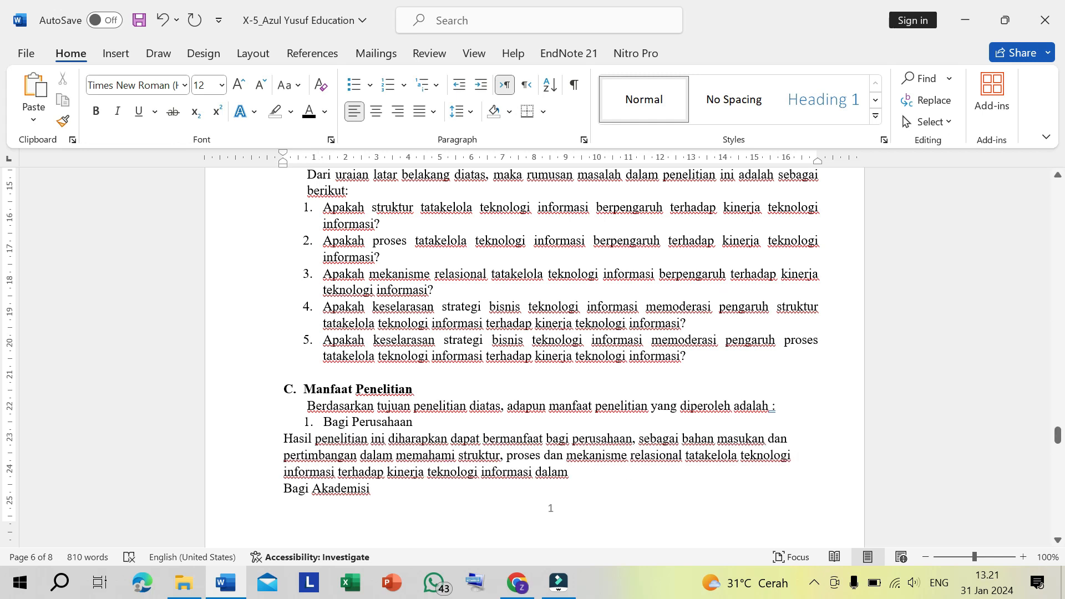
left_click(284, 442)
key("BackSpace")
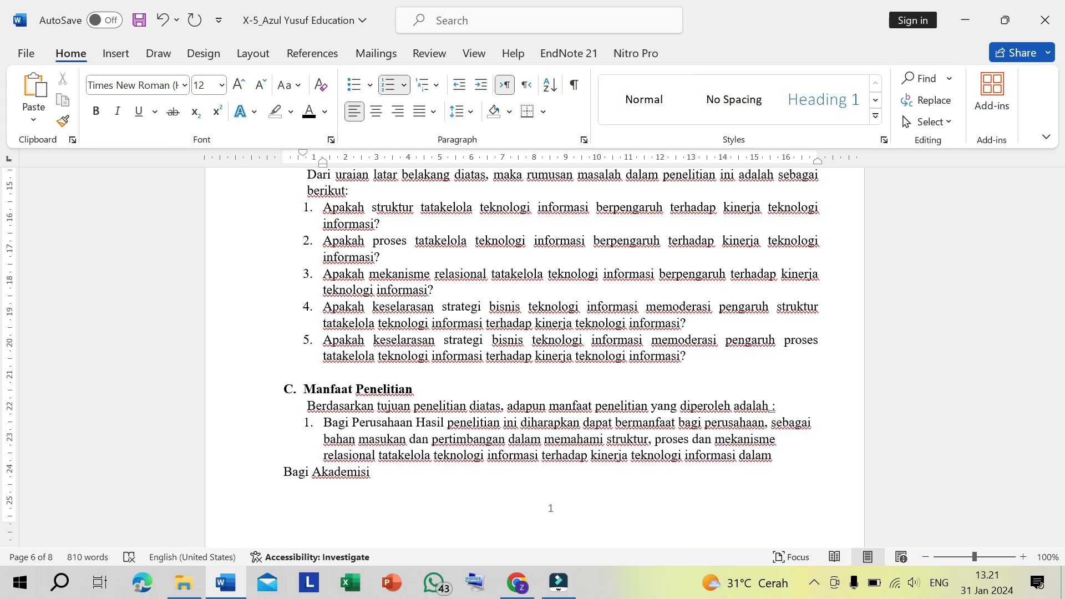
key("Return")
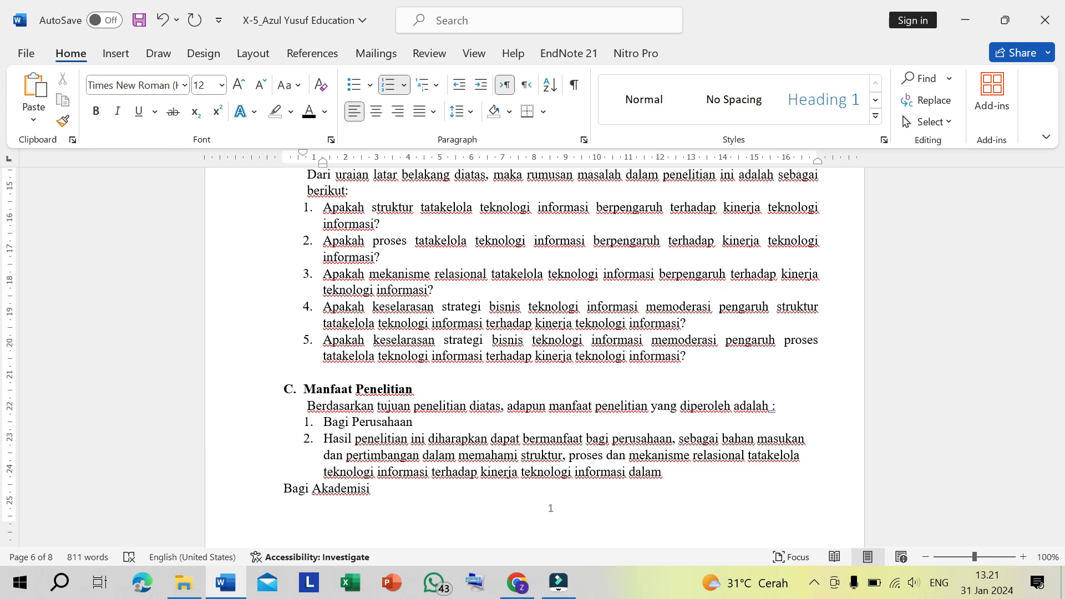
key("BackSpace")
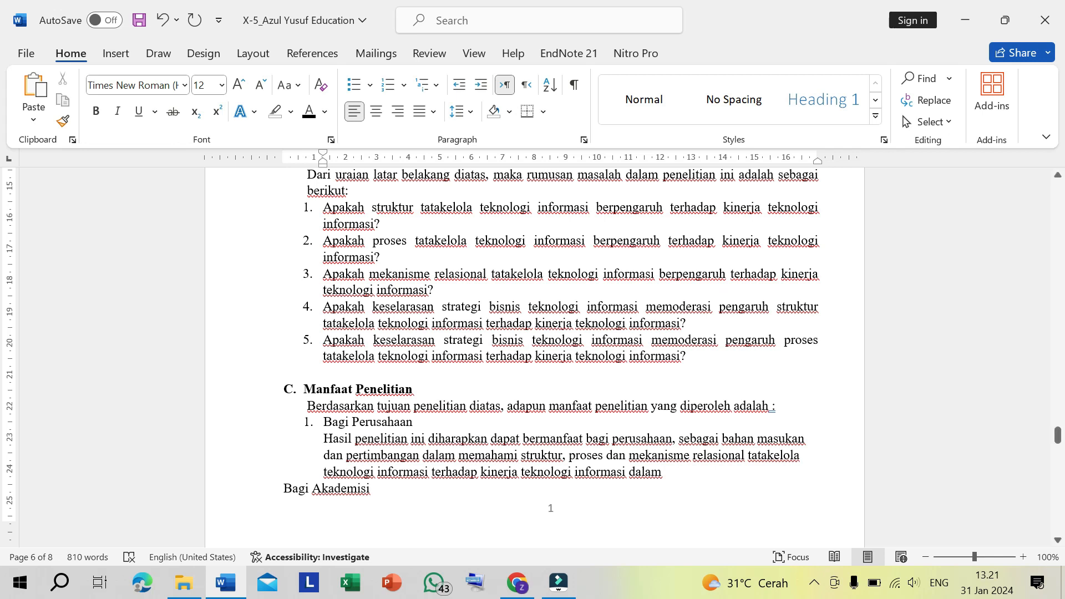
- Justify the Hasil penelitian paragraph under Bagi Perusahaan
left_click(449, 461)
left_click(433, 111)
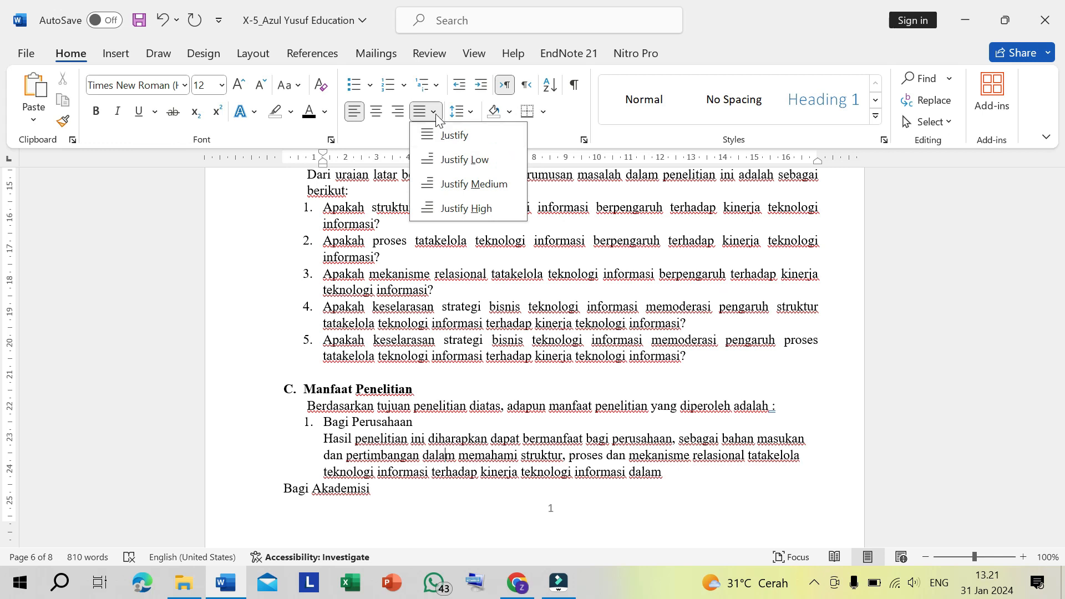
left_click(452, 136)
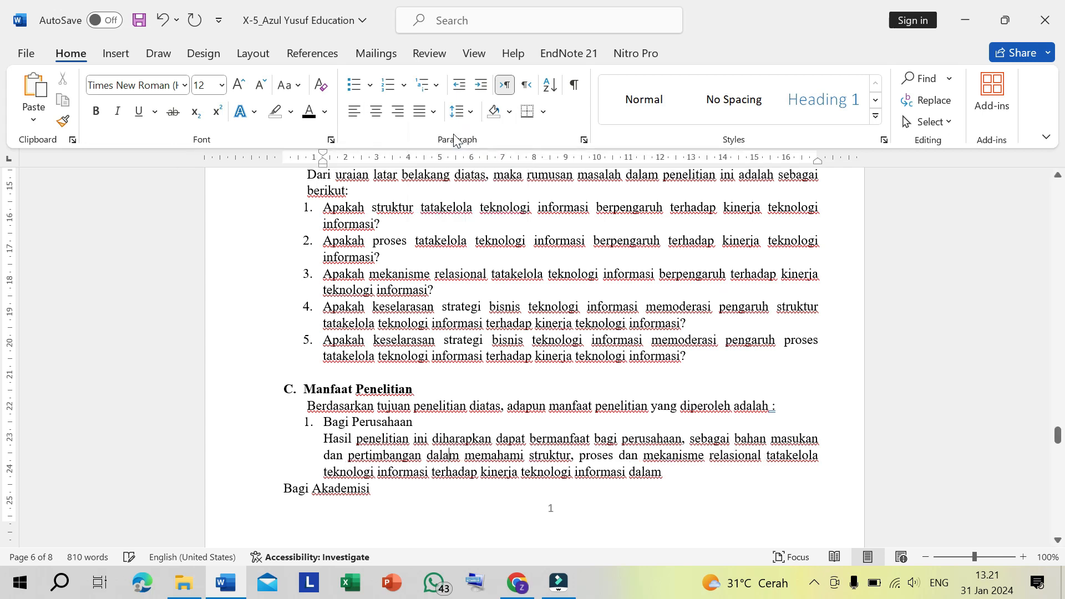
- Insert a page break before Bagi Akademisi and turn that line into numbered item 2
scroll(472, 482, "down", 3)
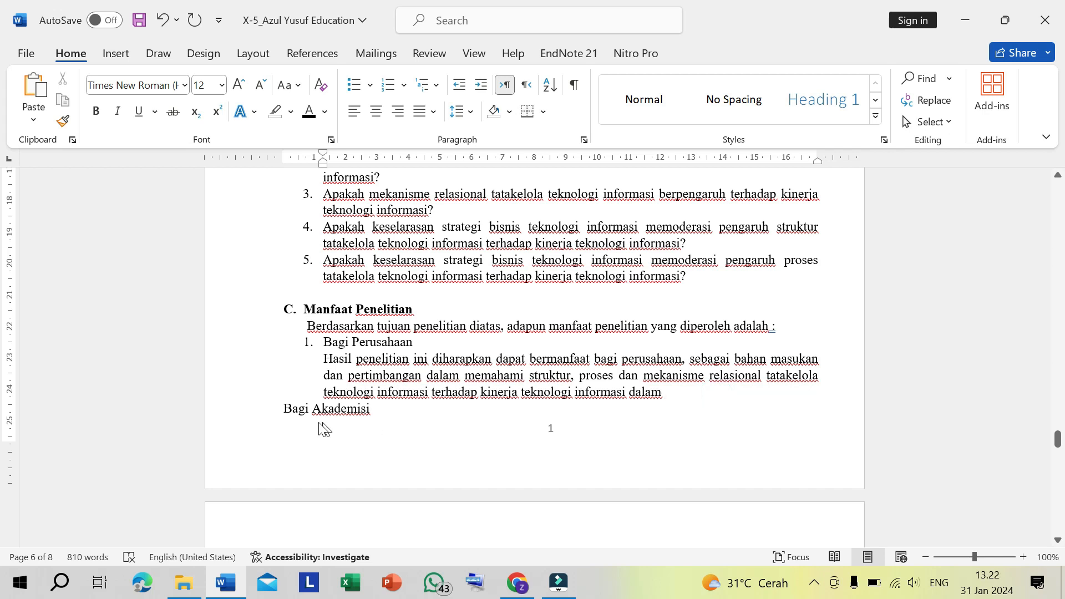
left_click(281, 411)
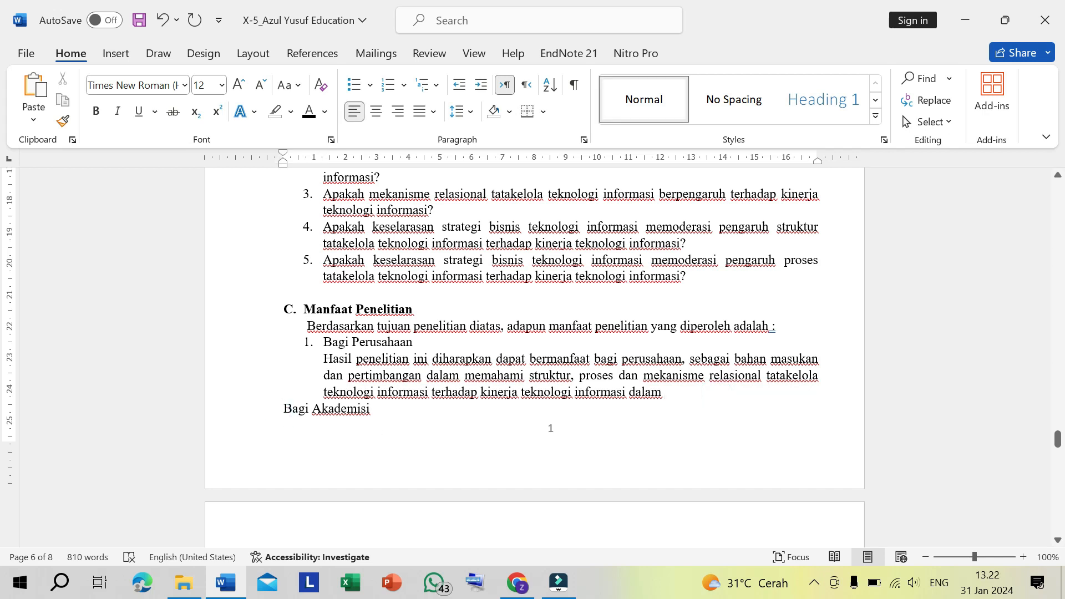
key("ctrl+Return")
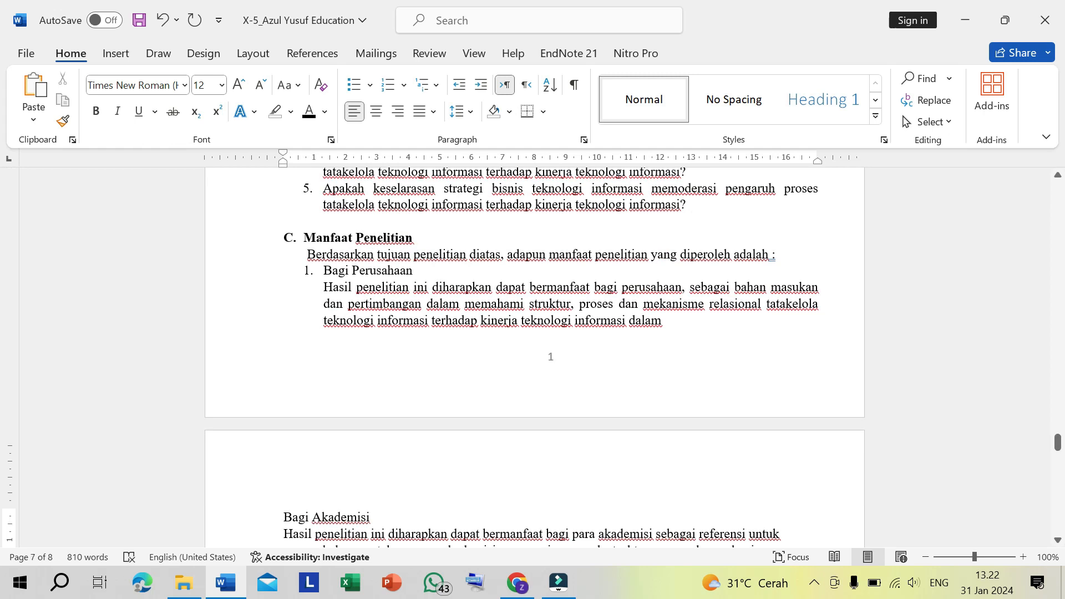
type("2.")
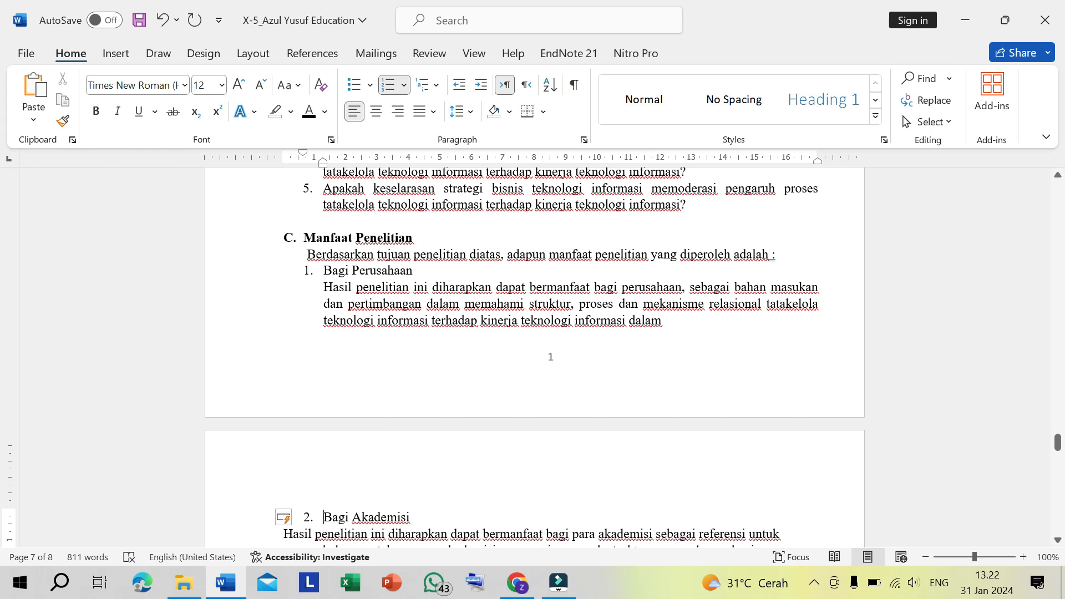
- Indent the paragraph under Bagi Akademisi to align with the item's text and justify it
scroll(343, 499, "down", 2)
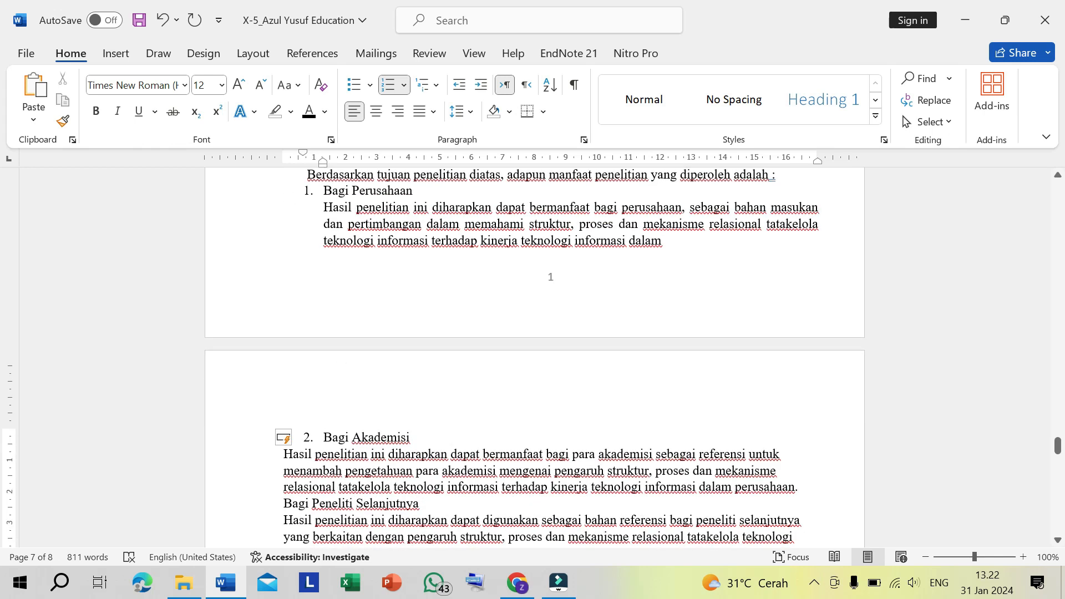
left_click(283, 455)
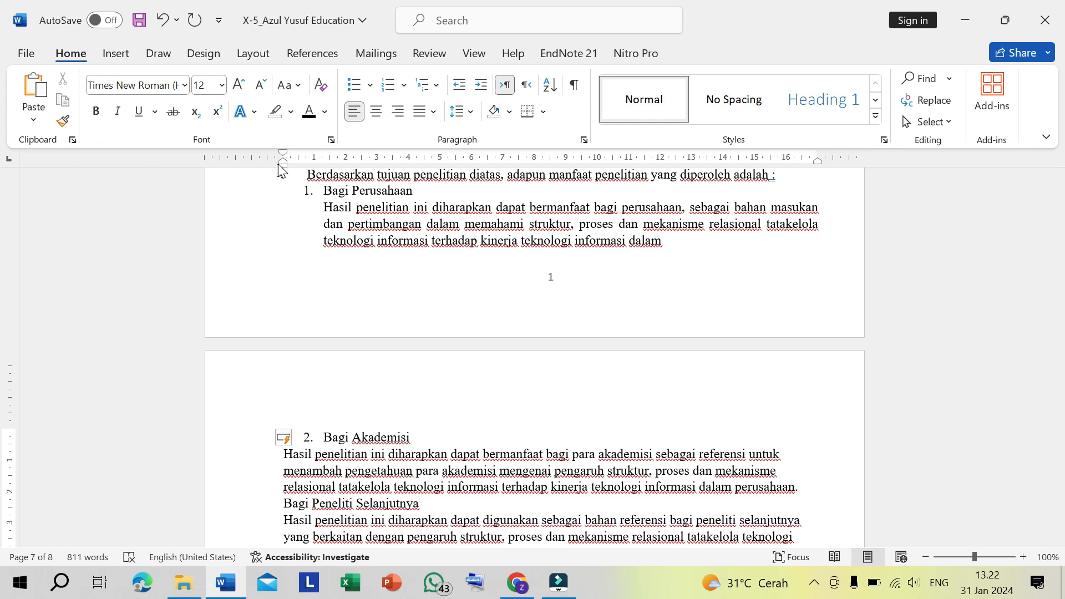
mouse_move(284, 165)
left_mouse_down()
mouse_move(332, 166)
mouse_move(324, 169)
left_mouse_up()
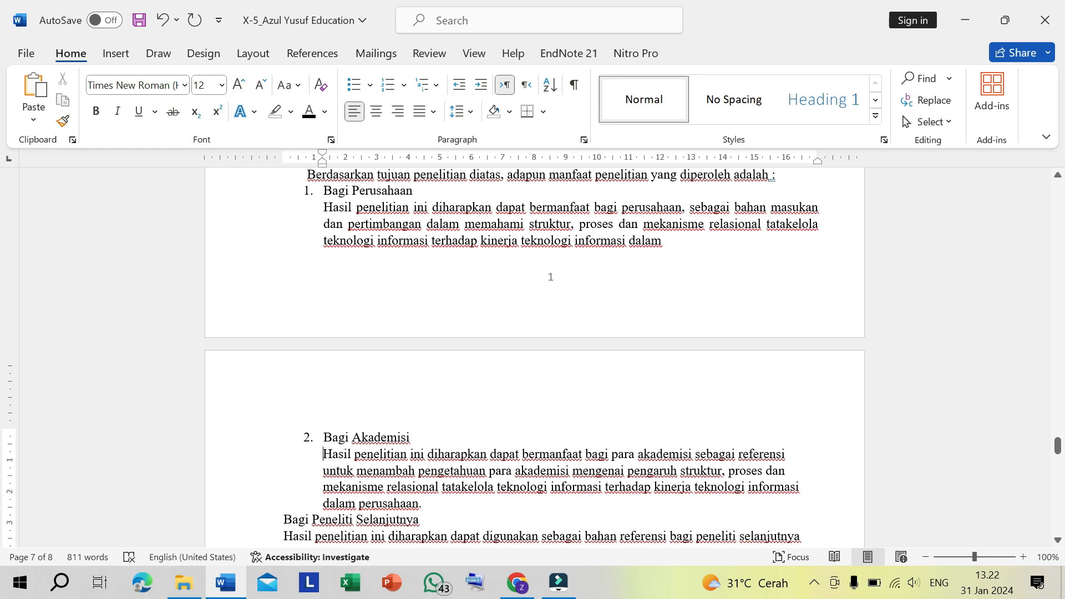
key("ctrl+j")
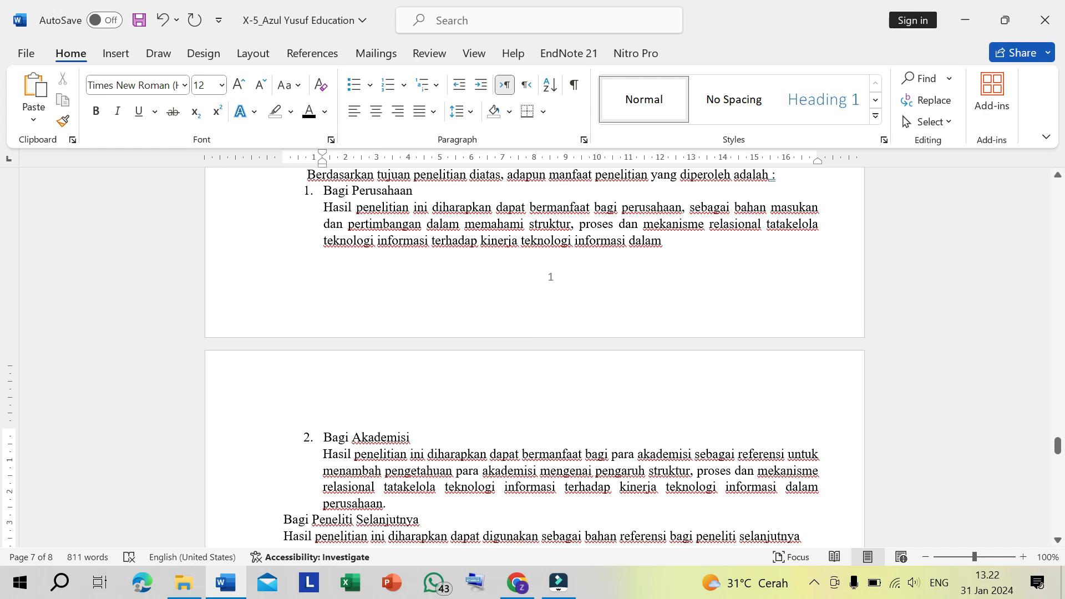
- Add a blank line before Bagi Peneliti Selanjutnya and turn that line into numbered item 3
left_click(275, 516)
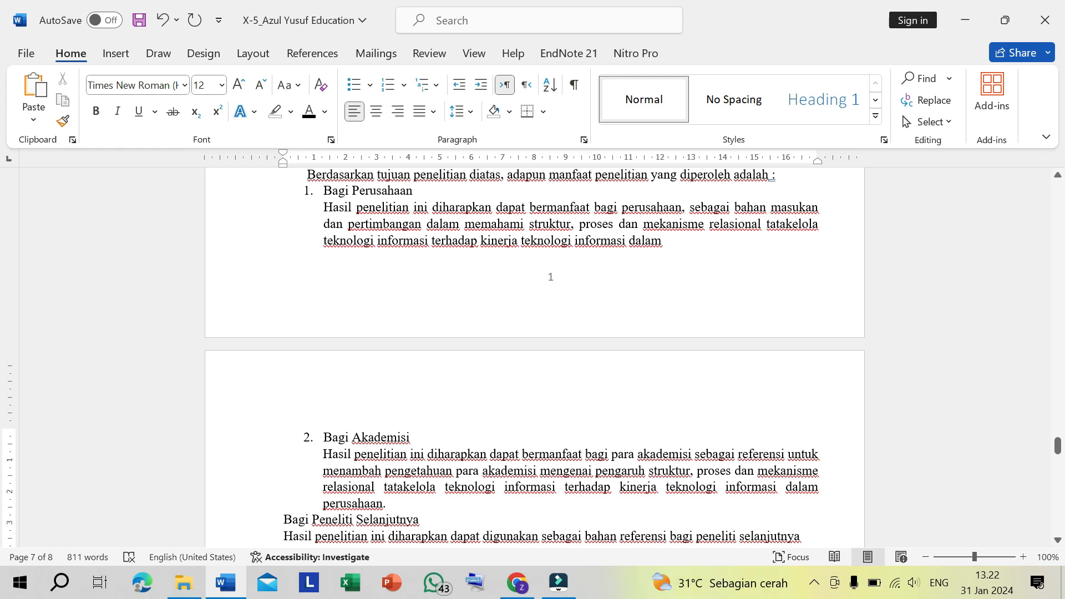
key("Return")
scroll(535, 355, "down", 1)
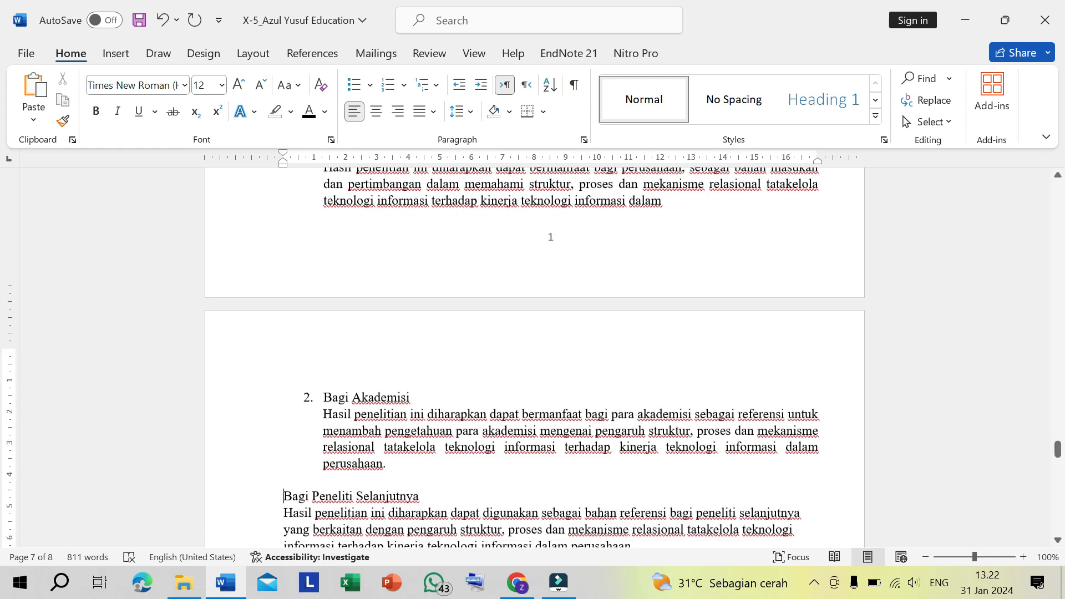
scroll(535, 355, "down", 1)
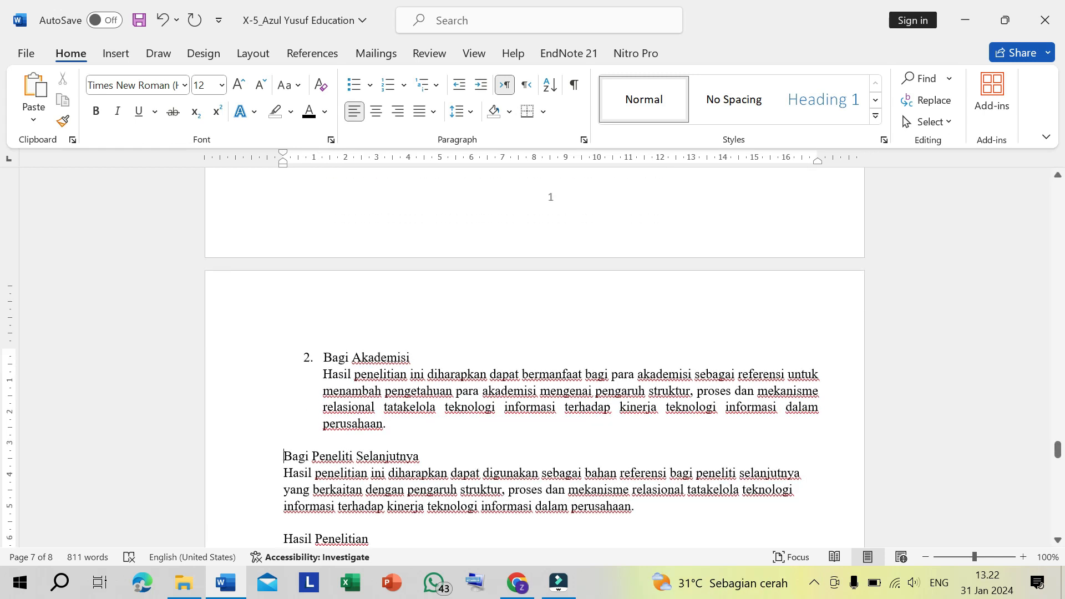
type("3")
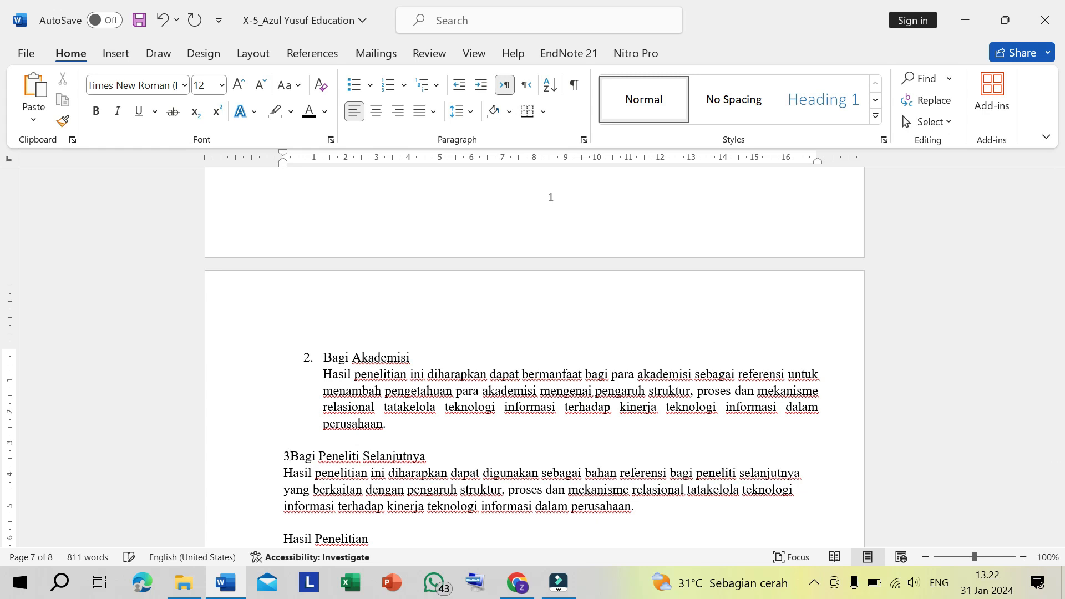
type(".")
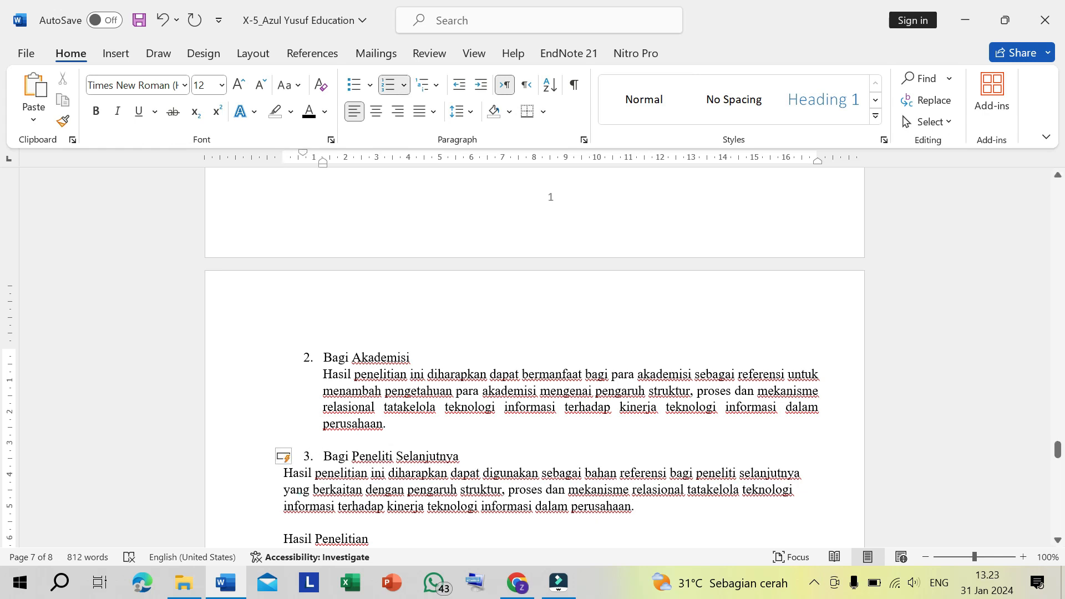
- Indent the paragraph under Bagi Peneliti Selanjutnya to align with the item's text and justify it
left_click(304, 489)
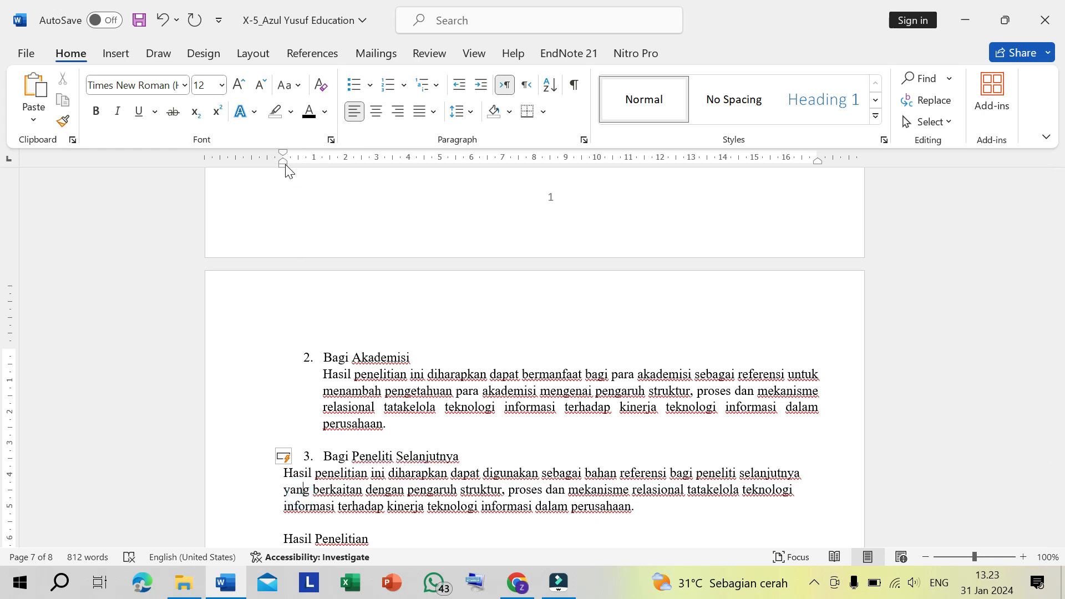
left_click_drag(287, 165, 326, 167)
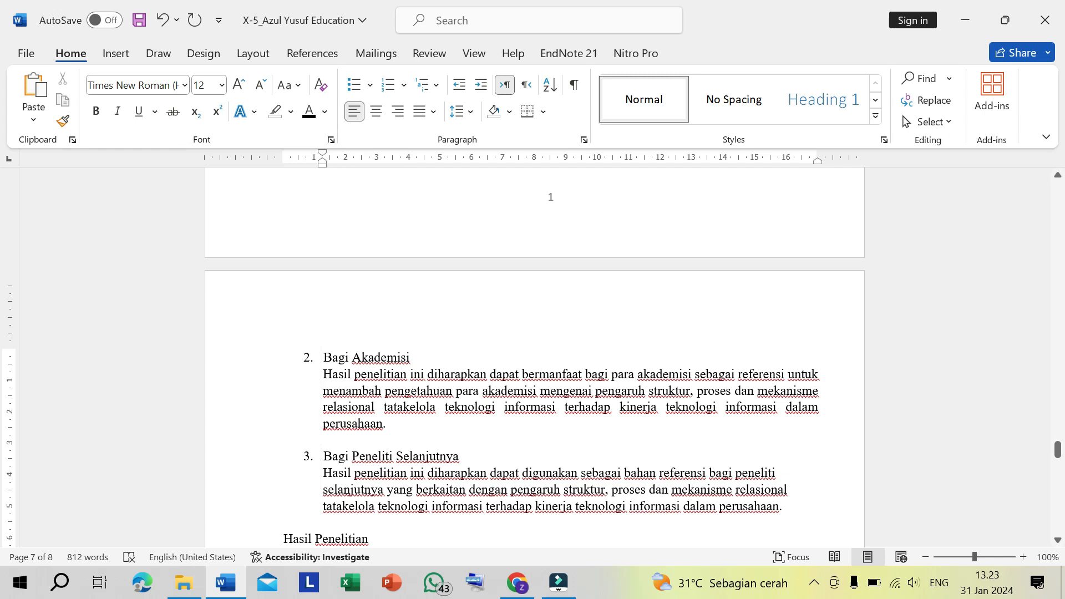
key("ctrl+j")
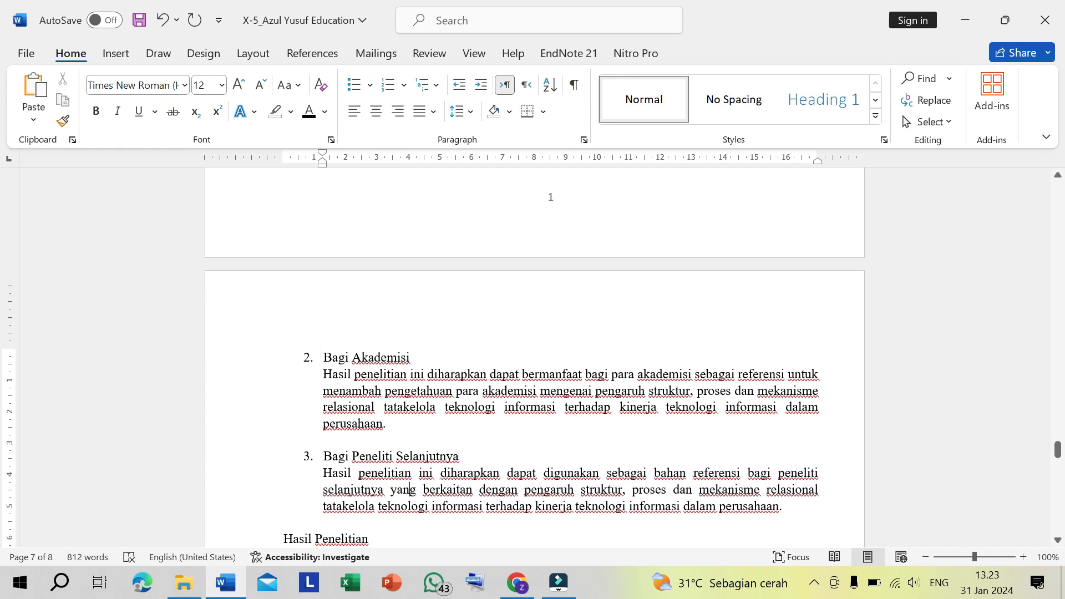
- Turn the Hasil Penelitian heading into lettered list item D and make it bold
scroll(534, 355, "down", 3)
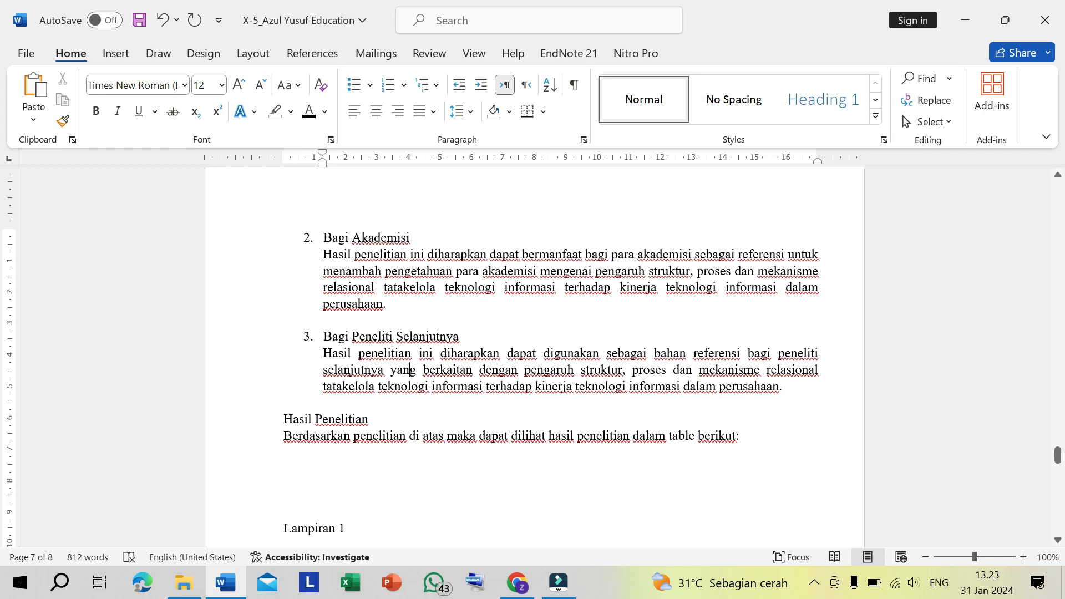
left_click(282, 419)
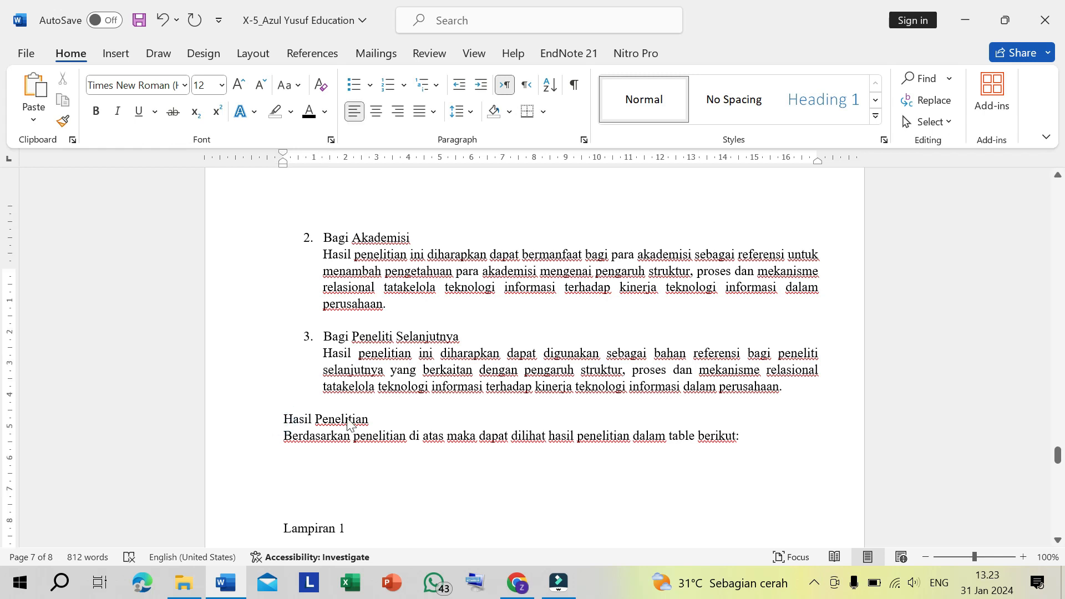
scroll(348, 419, "up", 7)
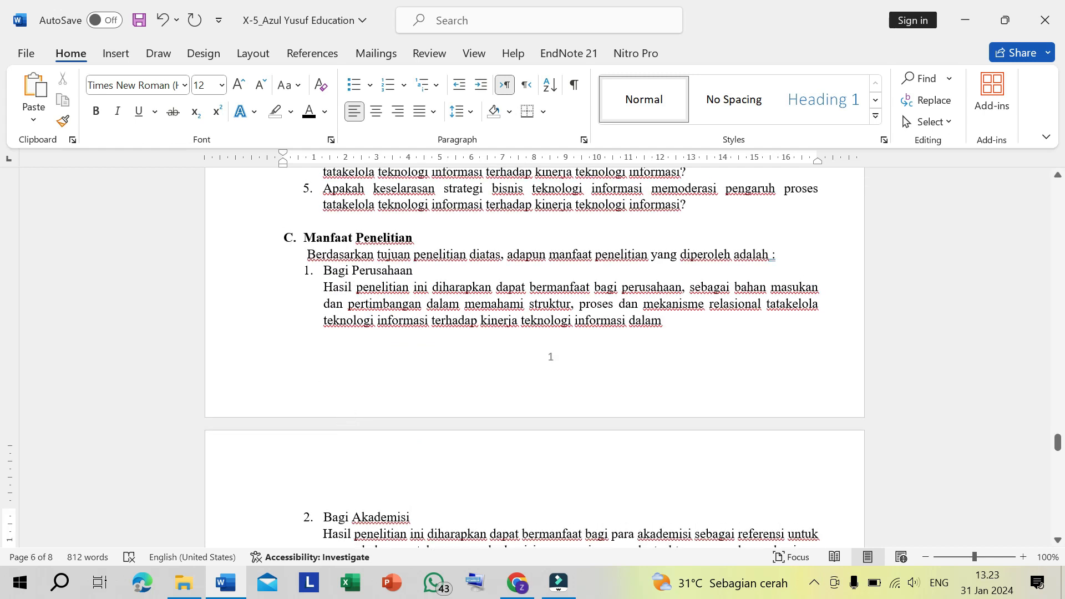
scroll(438, 316, "down", 6)
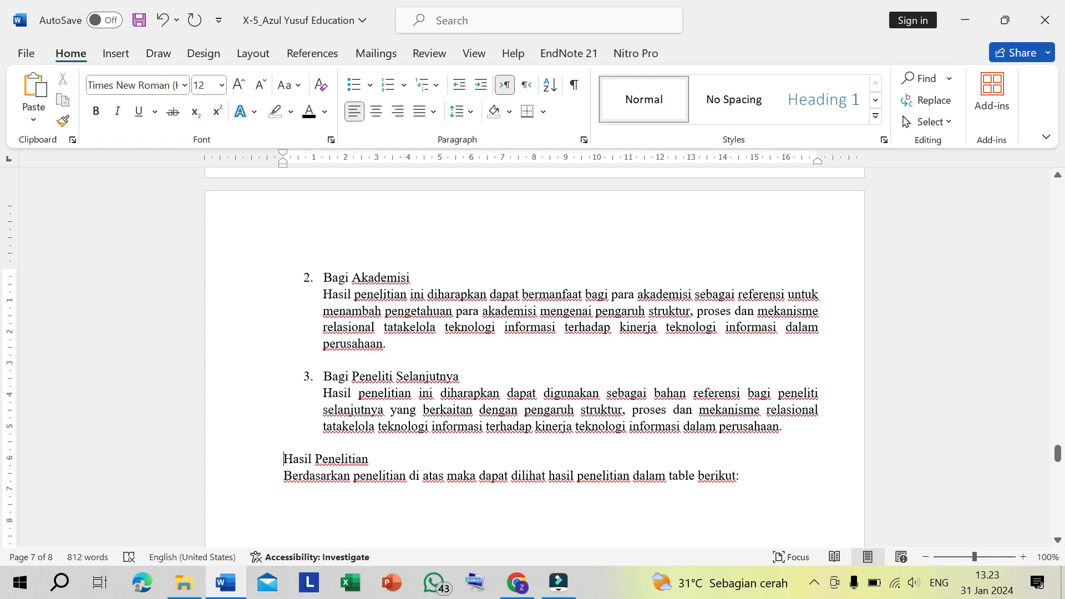
type("D")
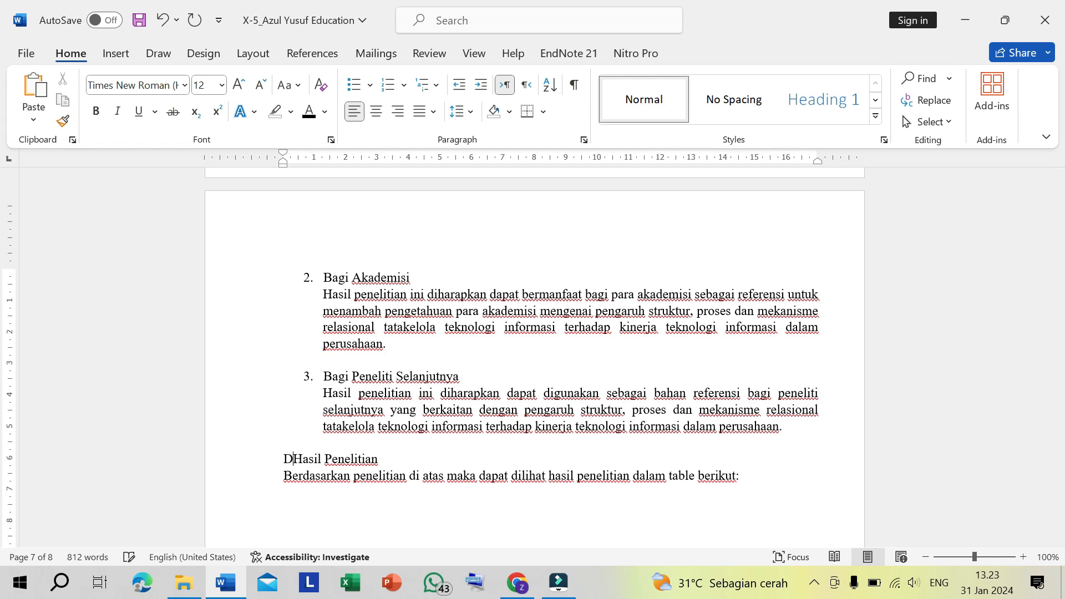
type(".")
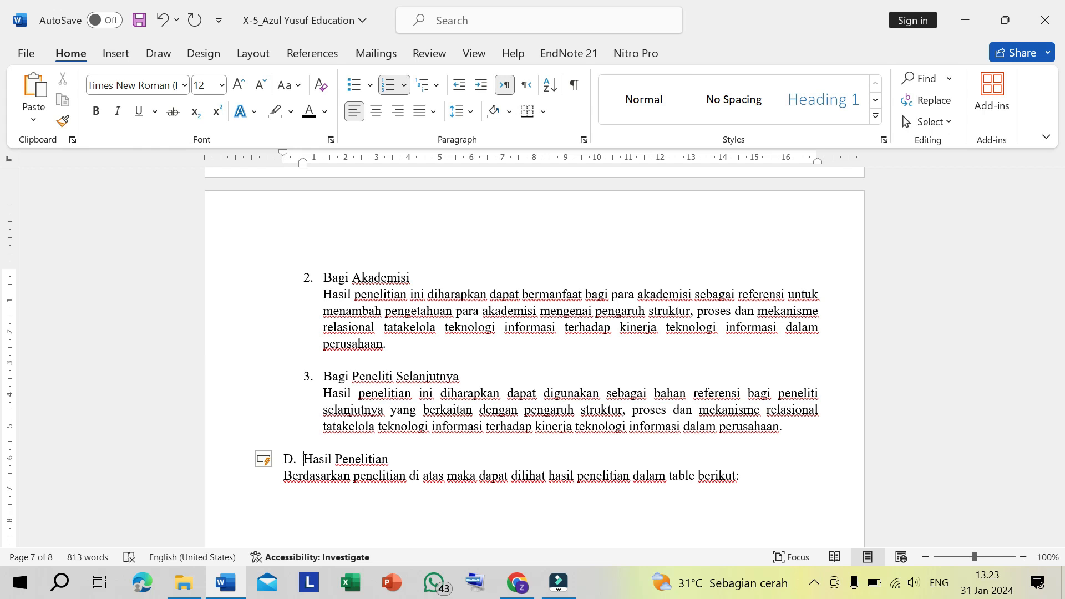
key("shift+End")
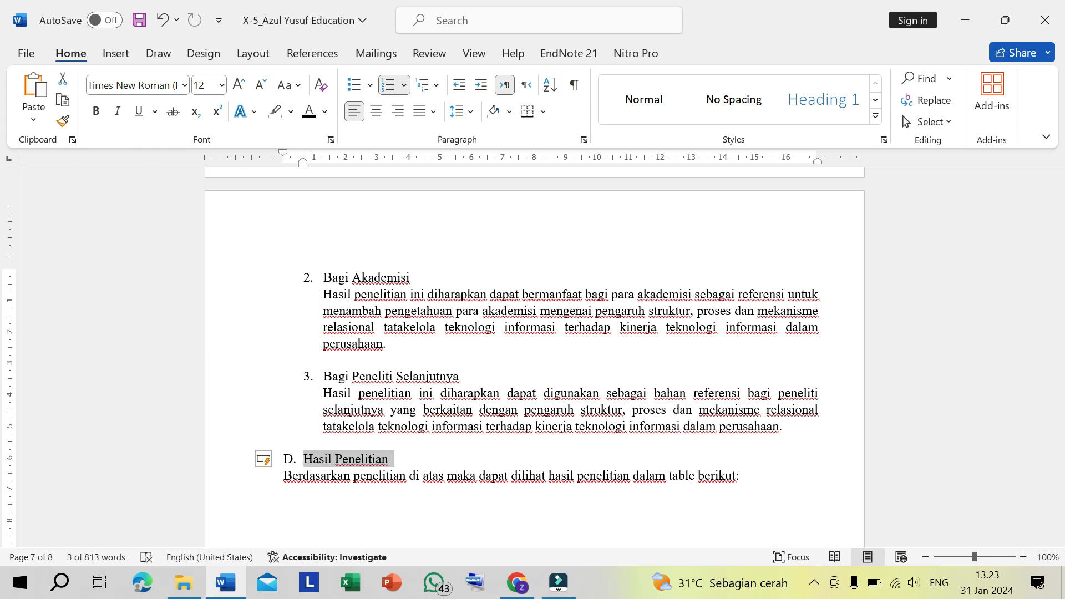
key("ctrl+b")
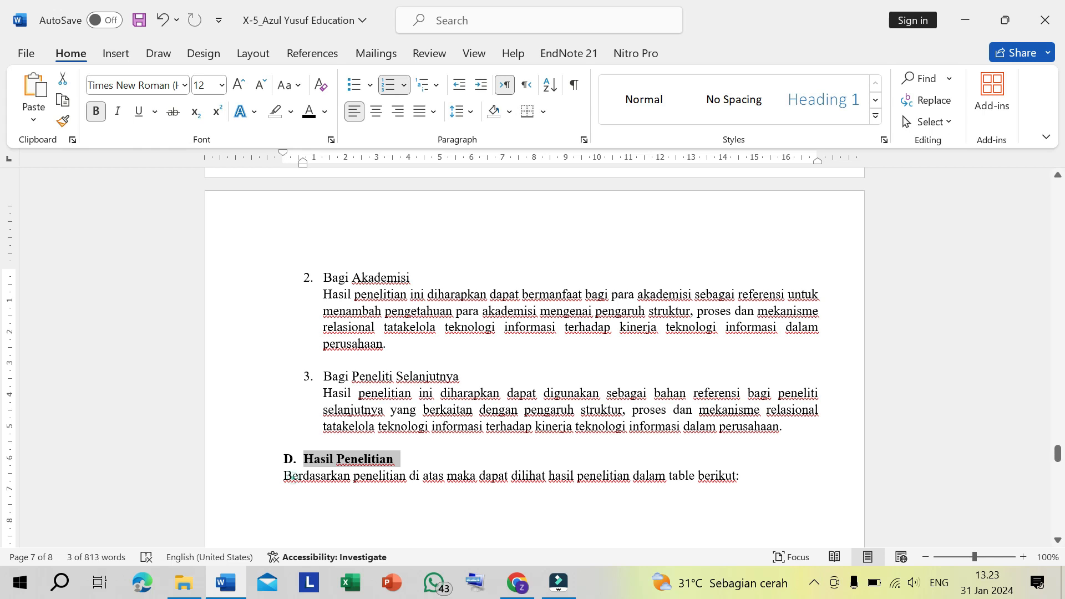
- Indent the introductory sentence under Hasil Penelitian to the heading text and place the cursor on the blank line below it
left_click(285, 475)
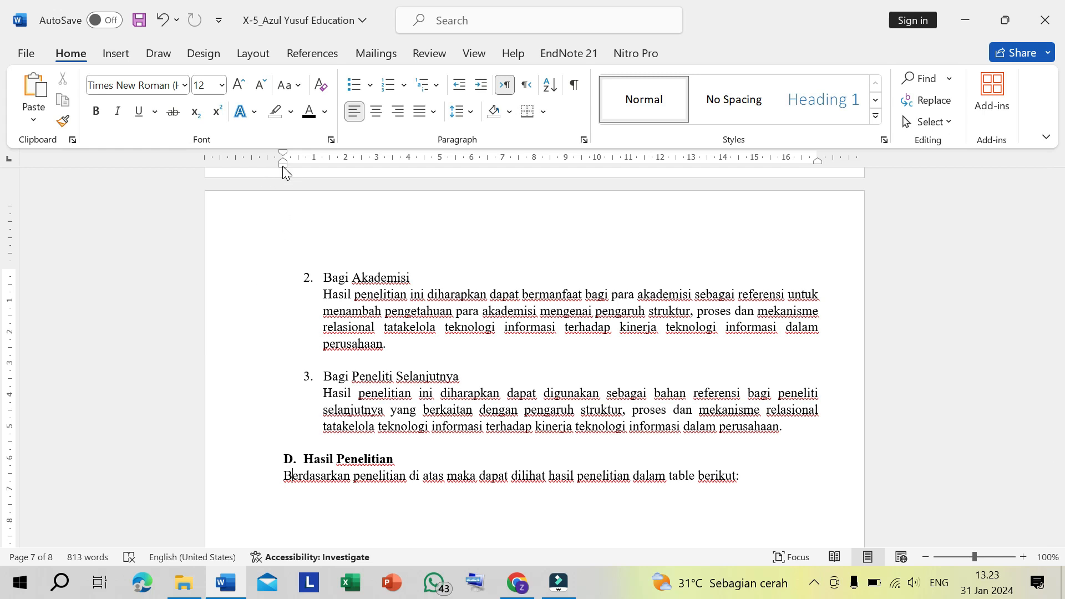
left_click_drag(283, 166, 303, 168)
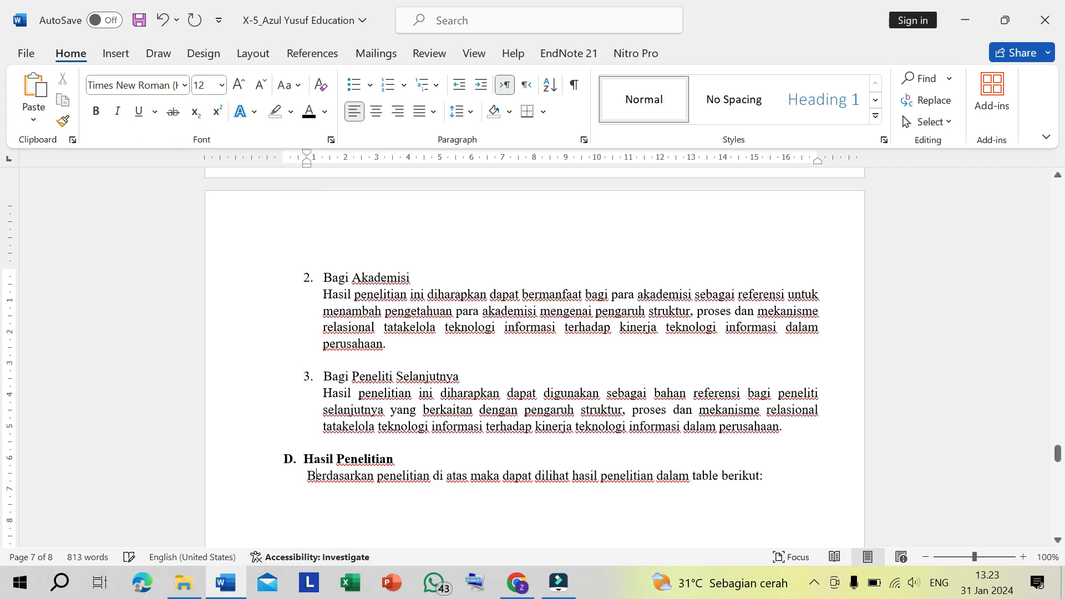
scroll(534, 358, "down", 3)
left_click(310, 334)
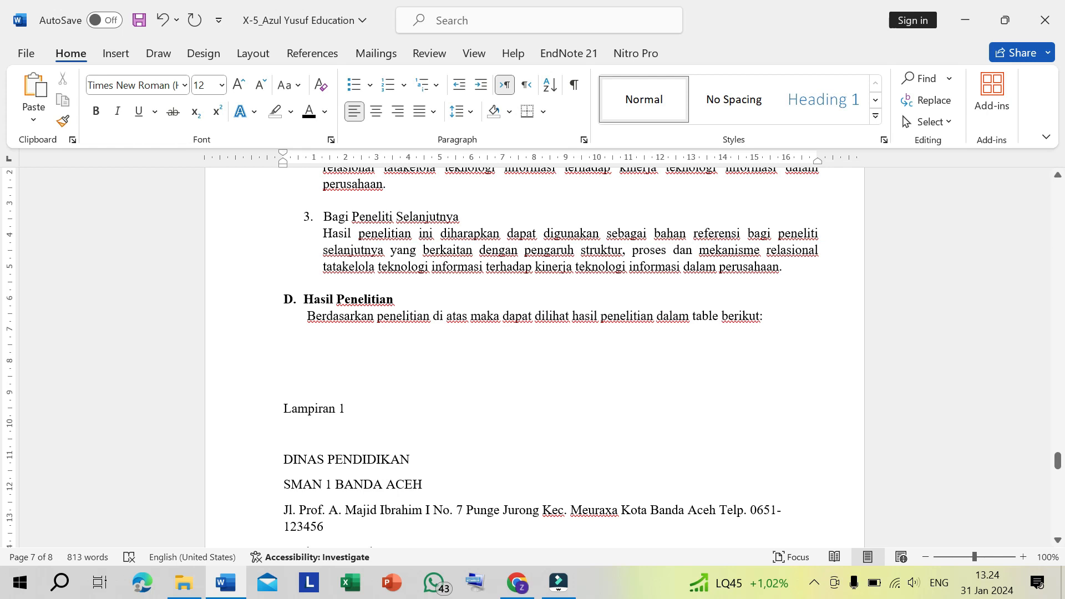